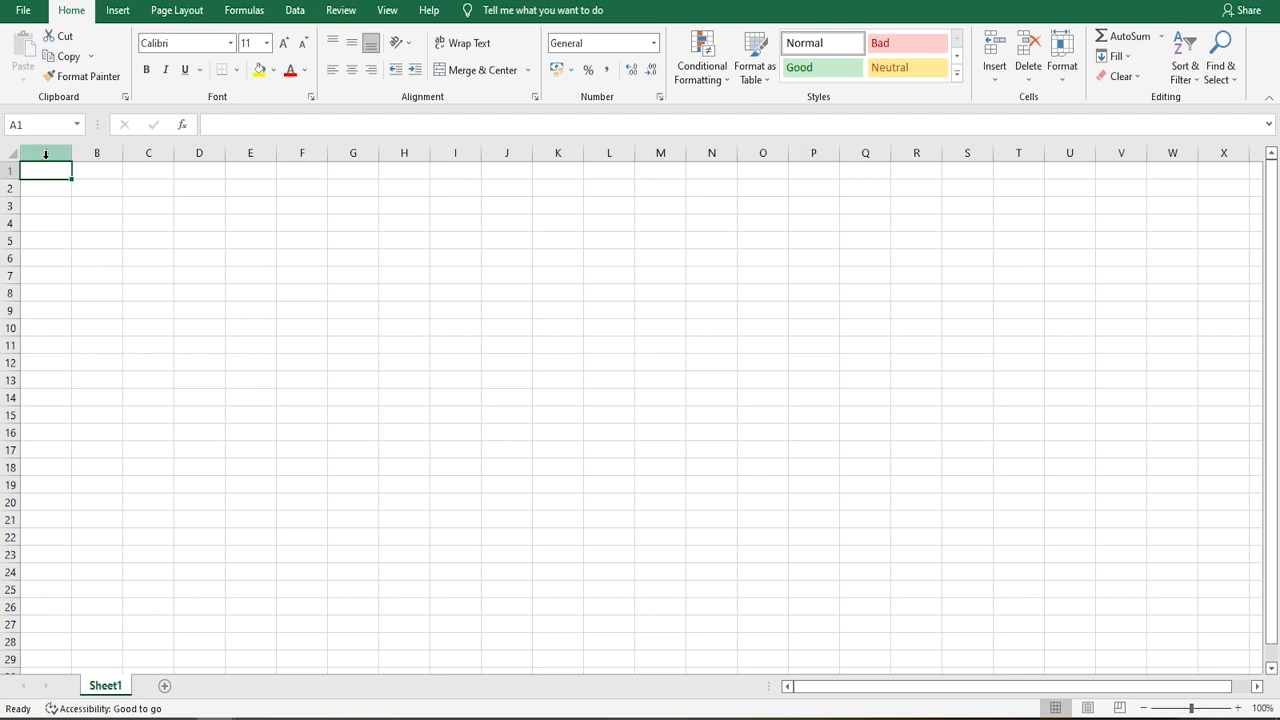
Step: Select the whole of column A, all of row 1, and the single cells E3 and P17
left_click(45, 153)
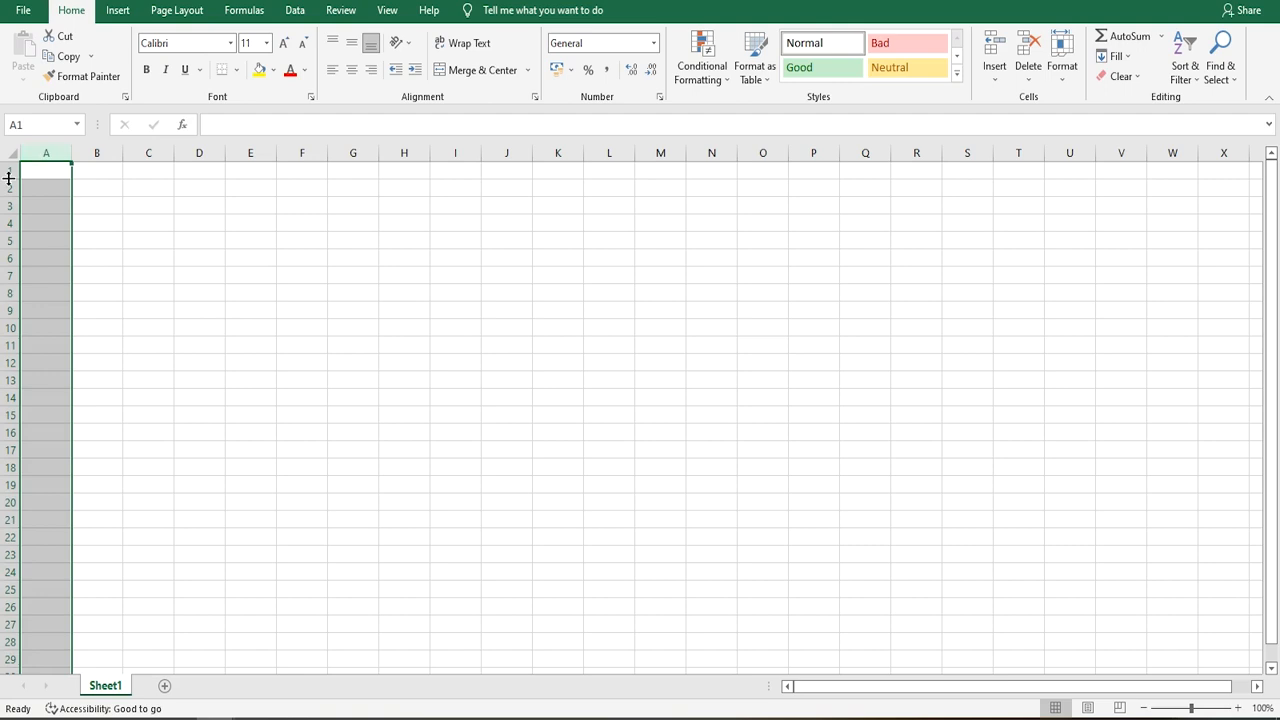
left_click(6, 171)
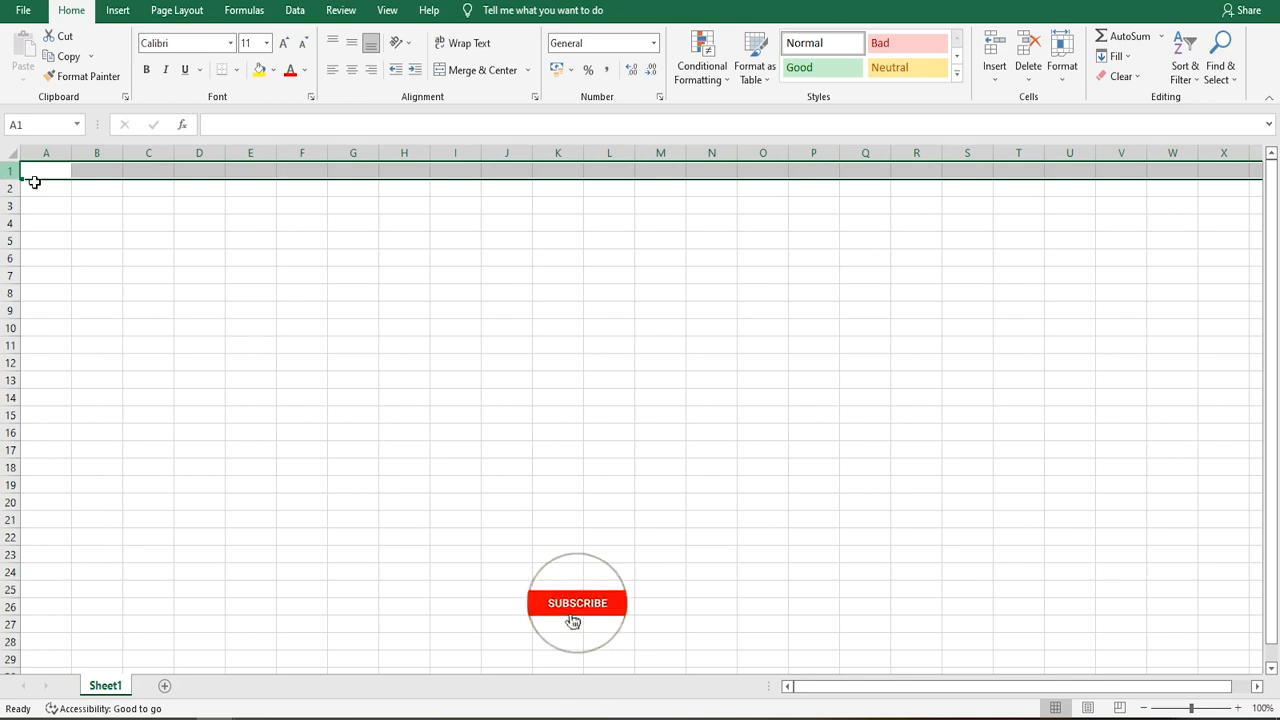
left_click(241, 206)
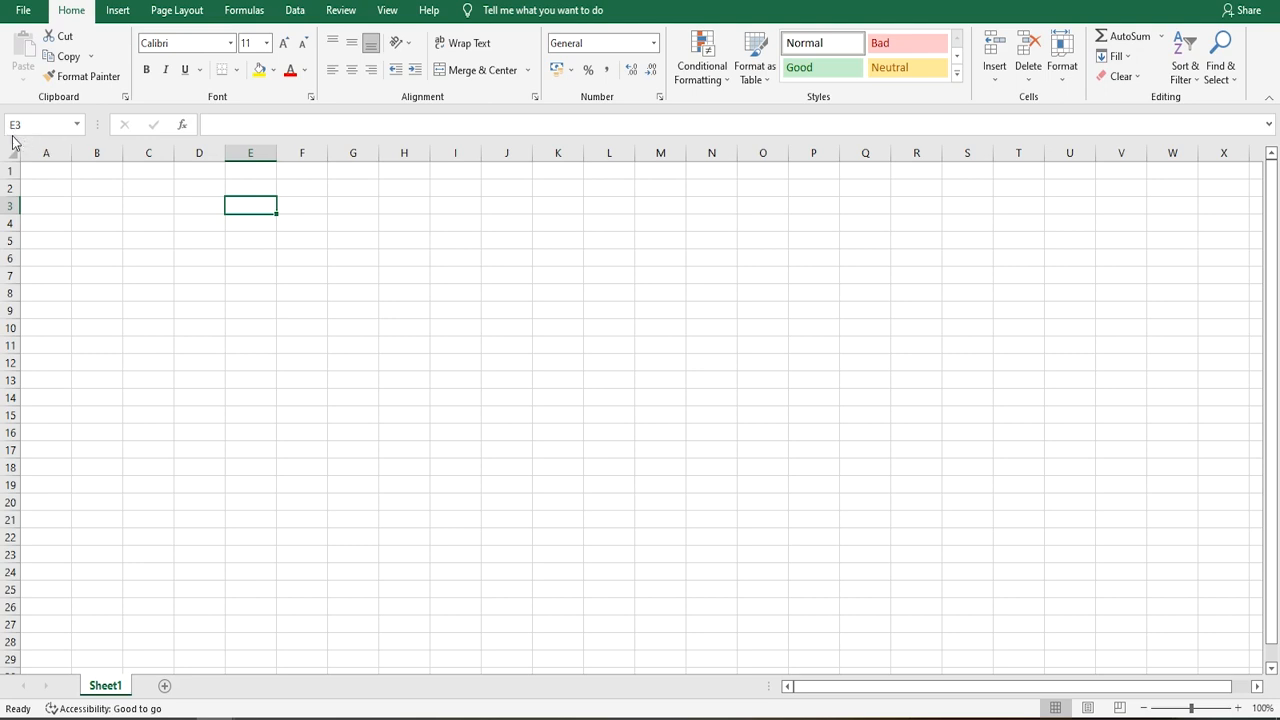
left_click(812, 452)
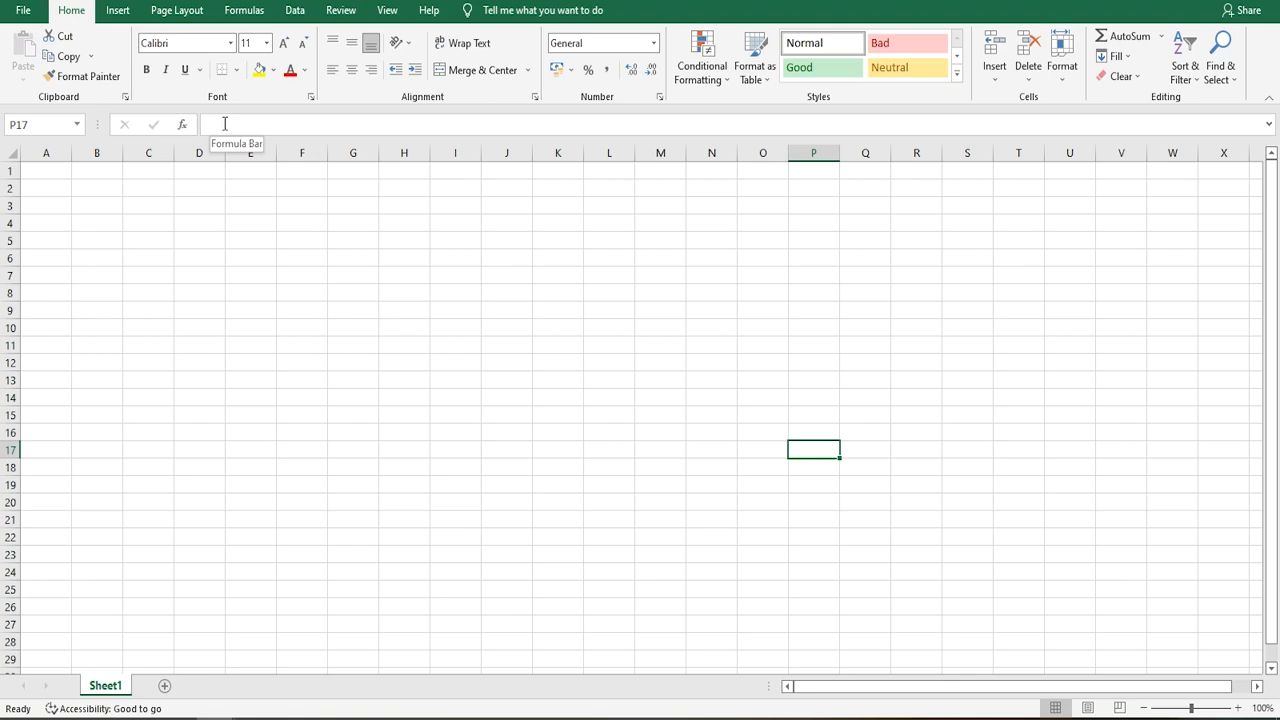
Step: Jump directly to cell D15 by its cell reference
left_click(34, 126)
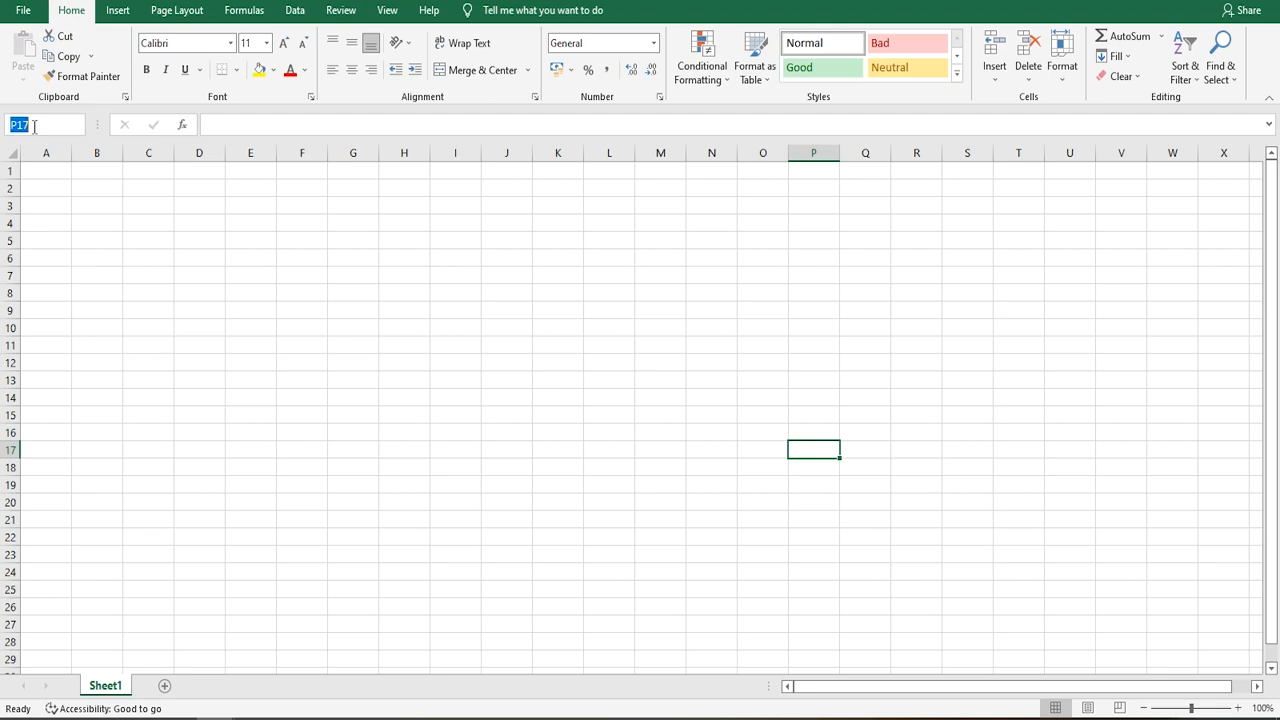
type("d15")
key("Return")
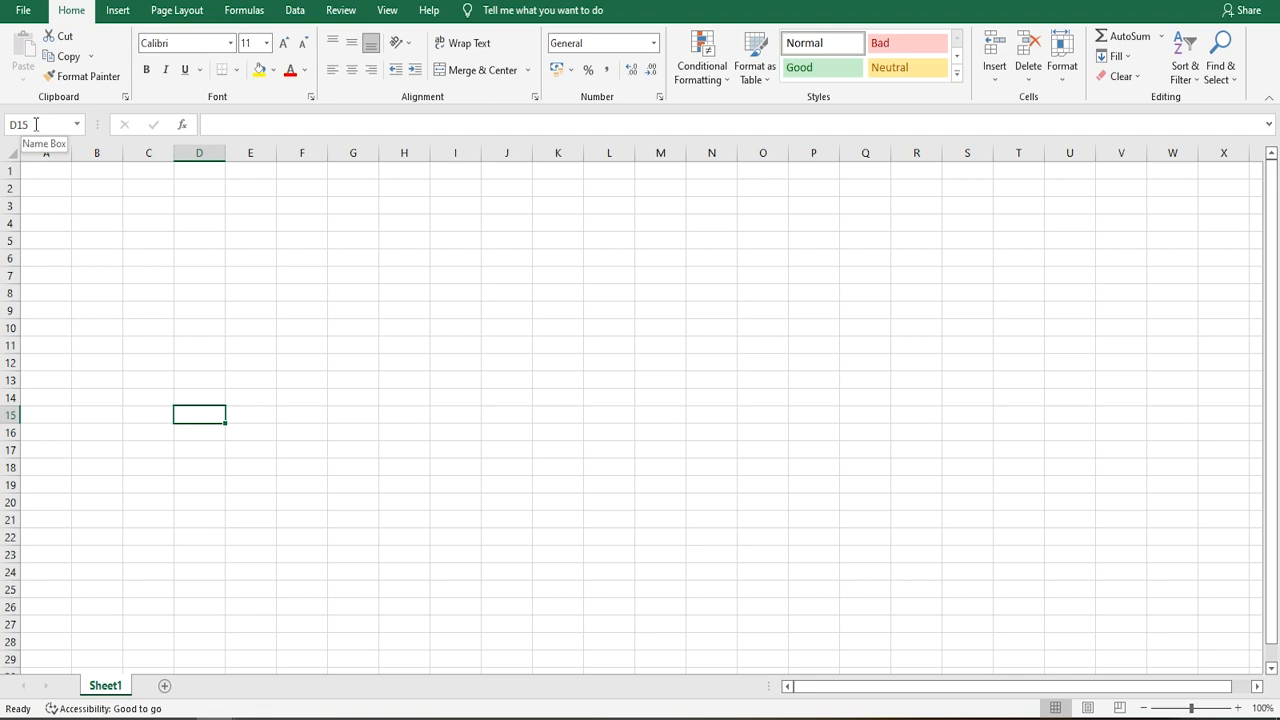
Step: Select cells R21 and E6, and return to R21 by its cell reference
left_click(931, 516)
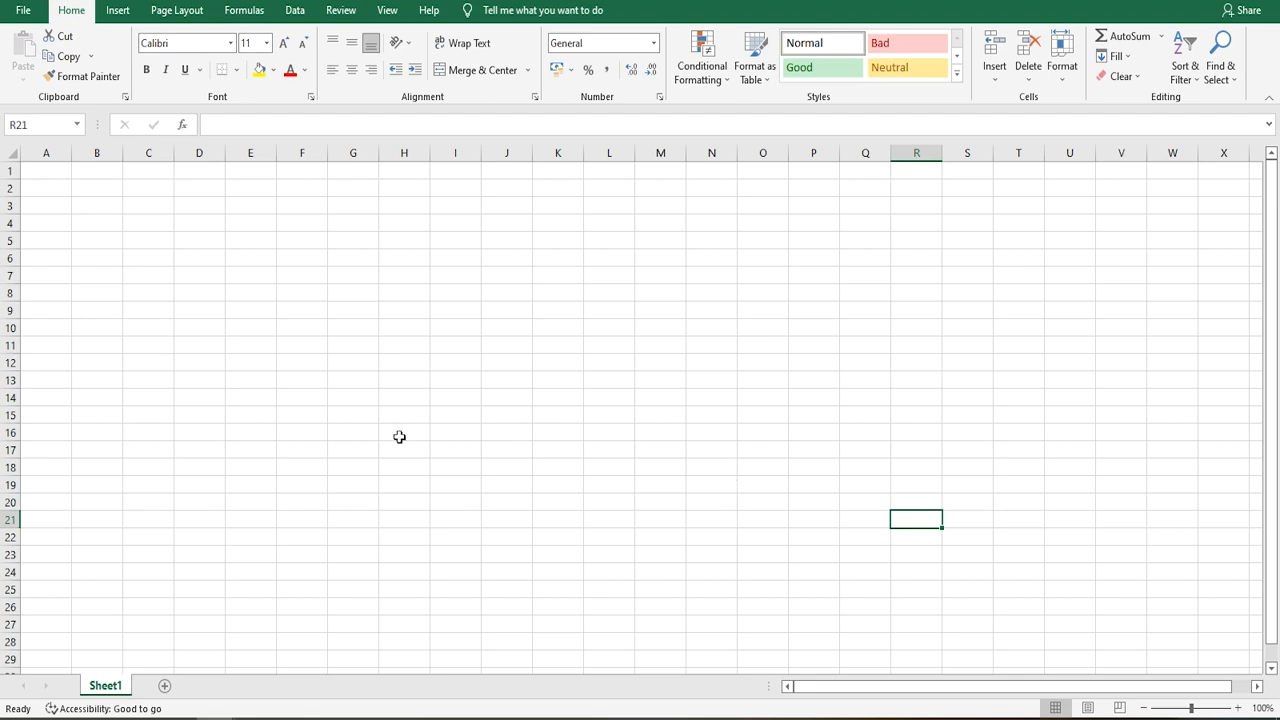
left_click(261, 250)
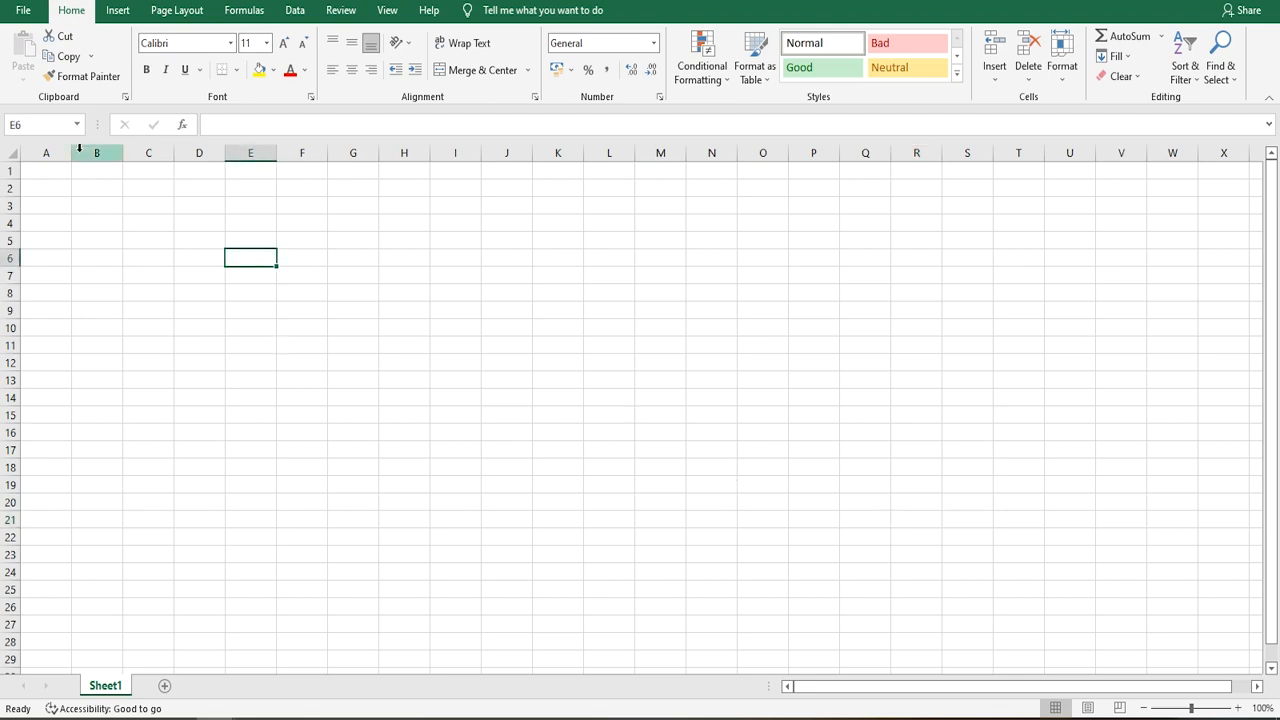
left_click(31, 125)
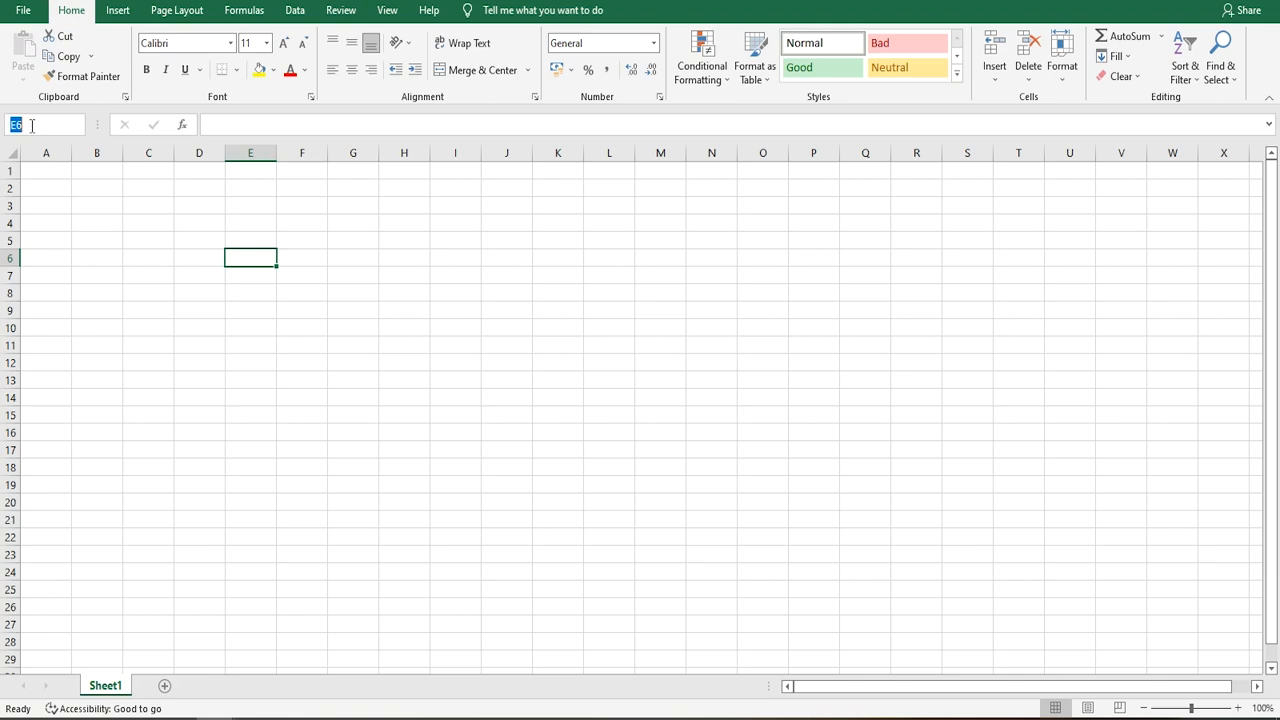
type("r21")
key("Return")
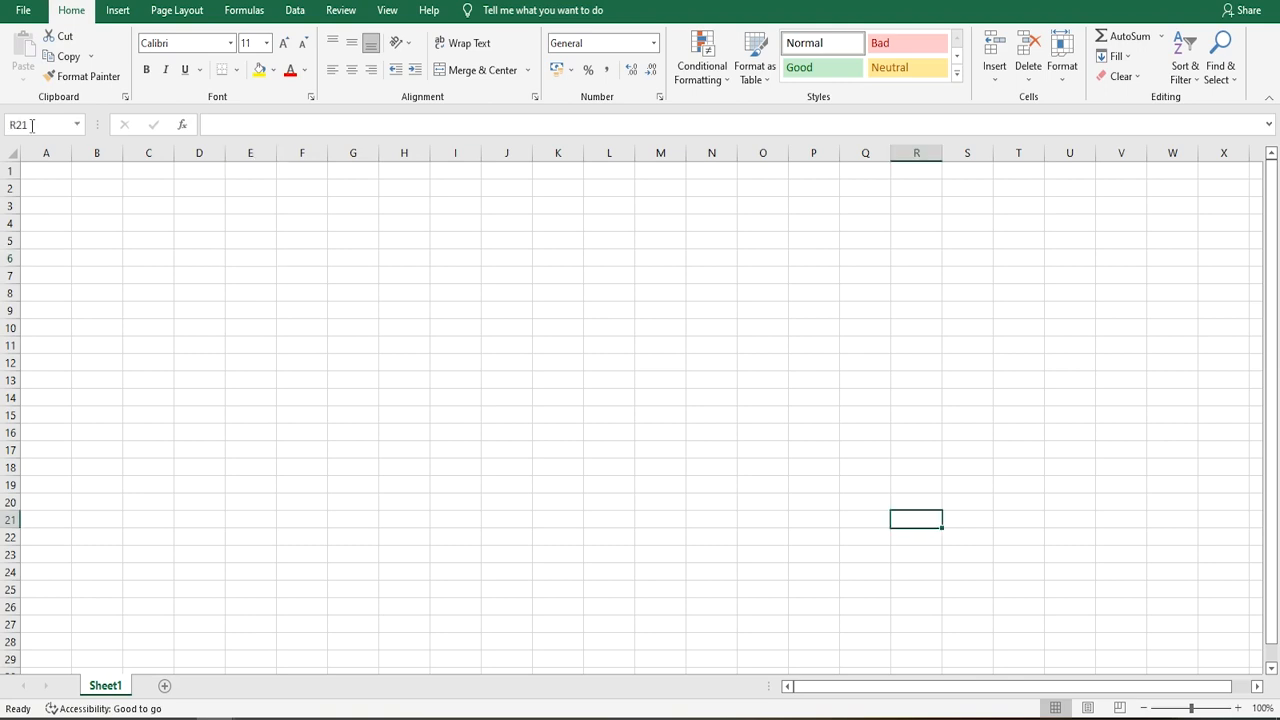
Step: Enter 1000 in cell R18 and reselect that cell
left_click(918, 462)
left_click(908, 499)
left_click(910, 482)
left_click(913, 472)
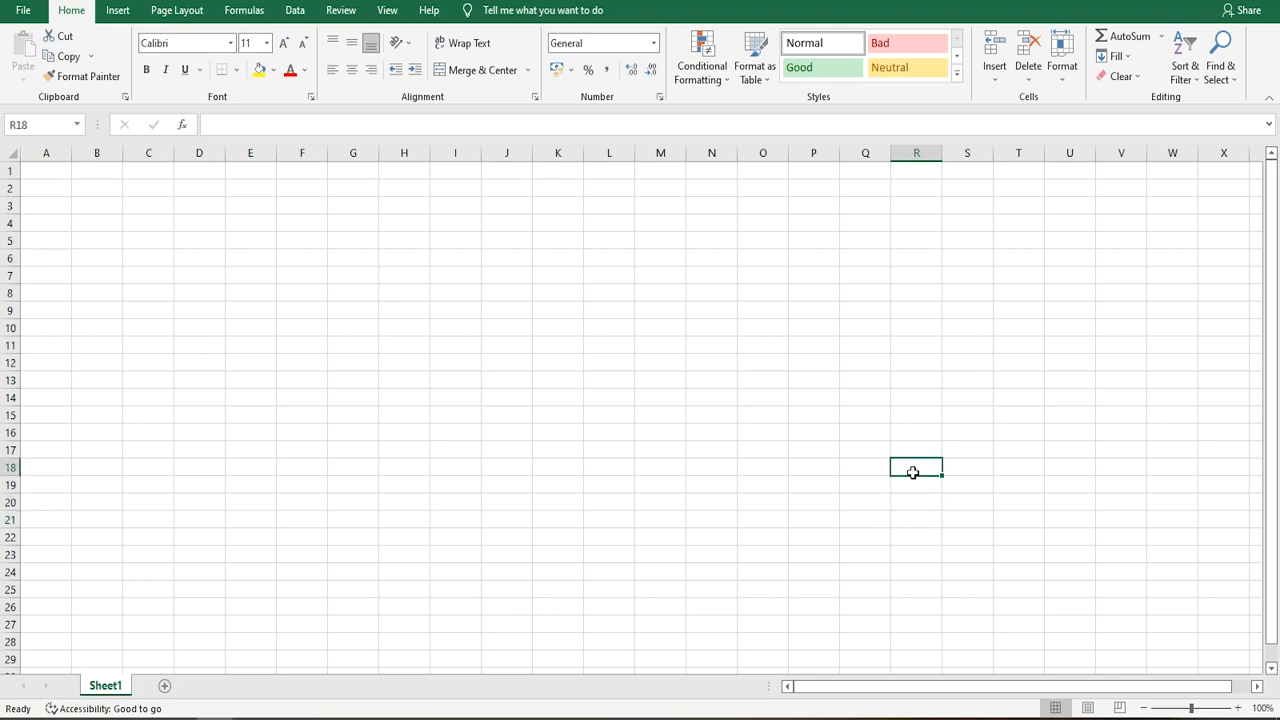
type("ra")
key("BackSpace")
key("BackSpace")
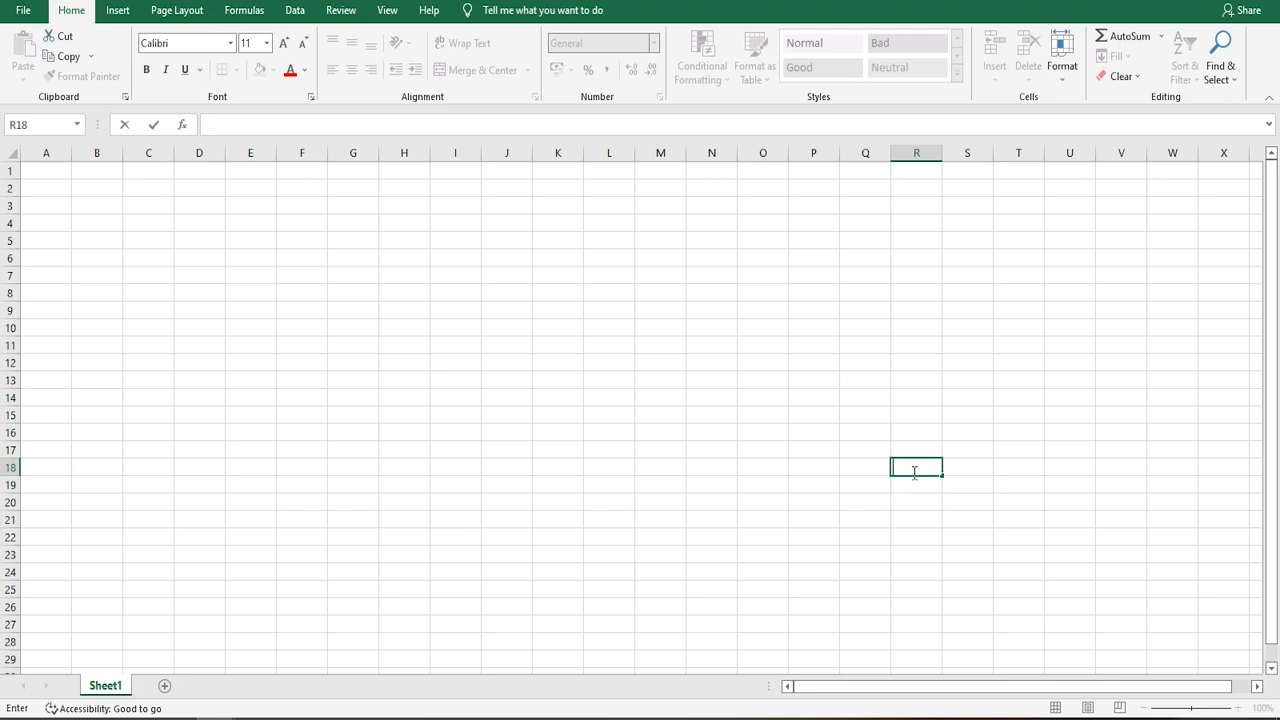
type("1000")
key("Return")
left_click(910, 466)
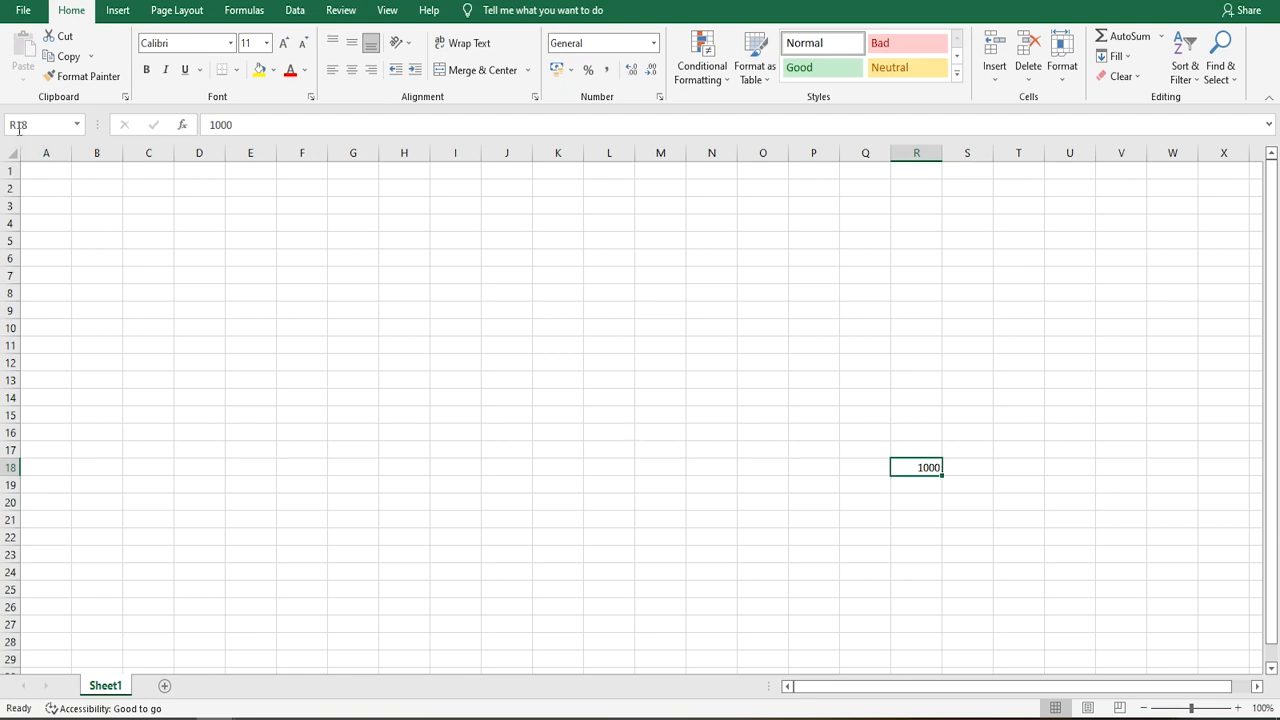
Step: Move the selection away to cells B2 and D5, and return to R18 by its cell reference
left_click(441, 335)
left_click(87, 190)
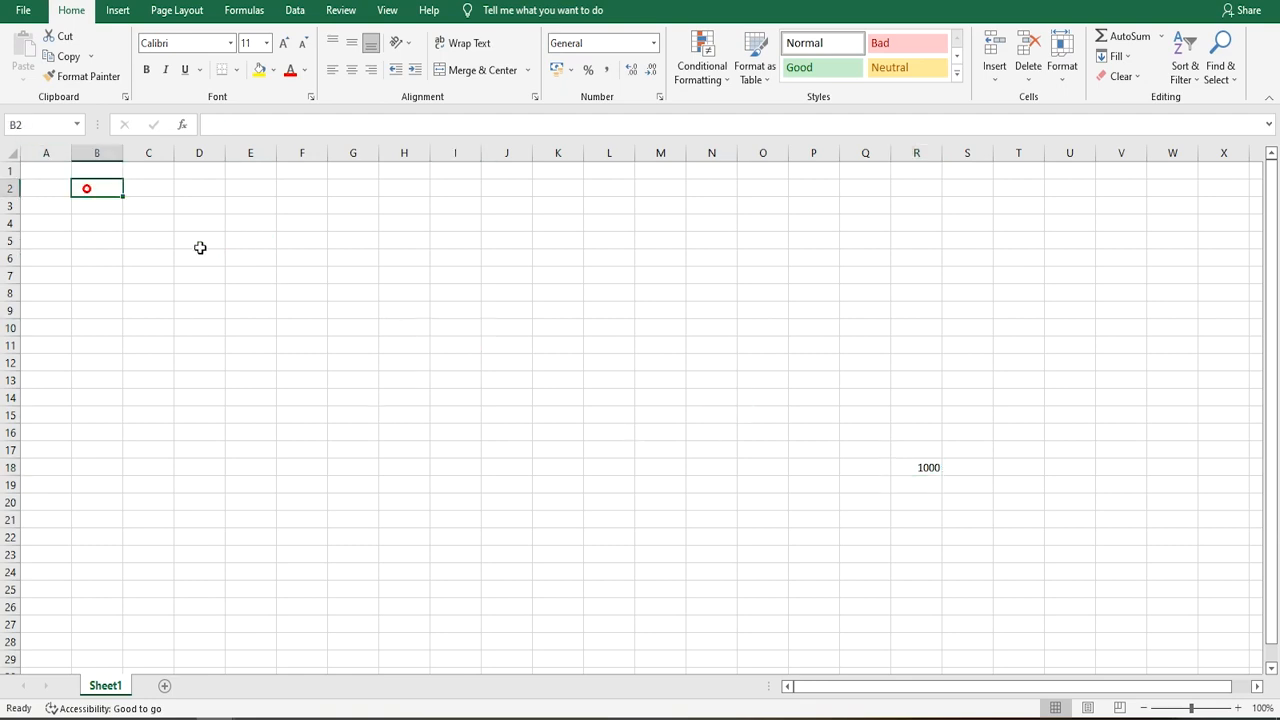
left_click(215, 238)
left_click(38, 121)
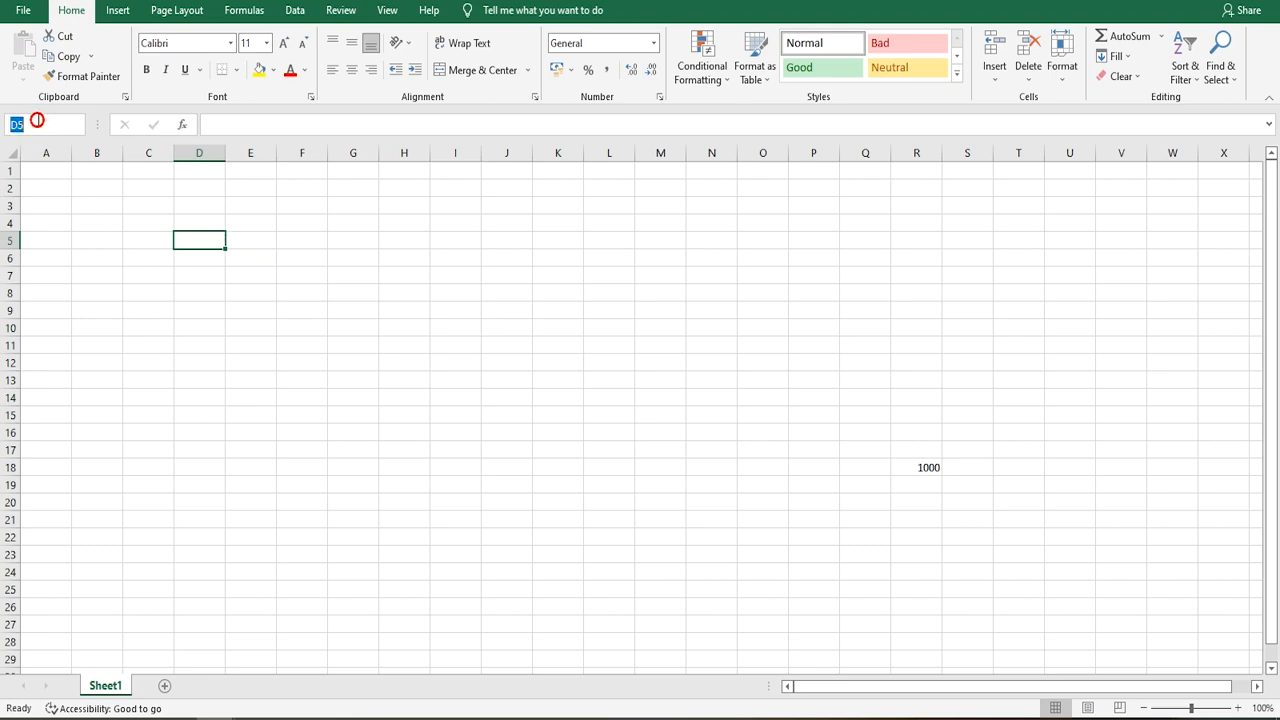
type("R18")
key("Return")
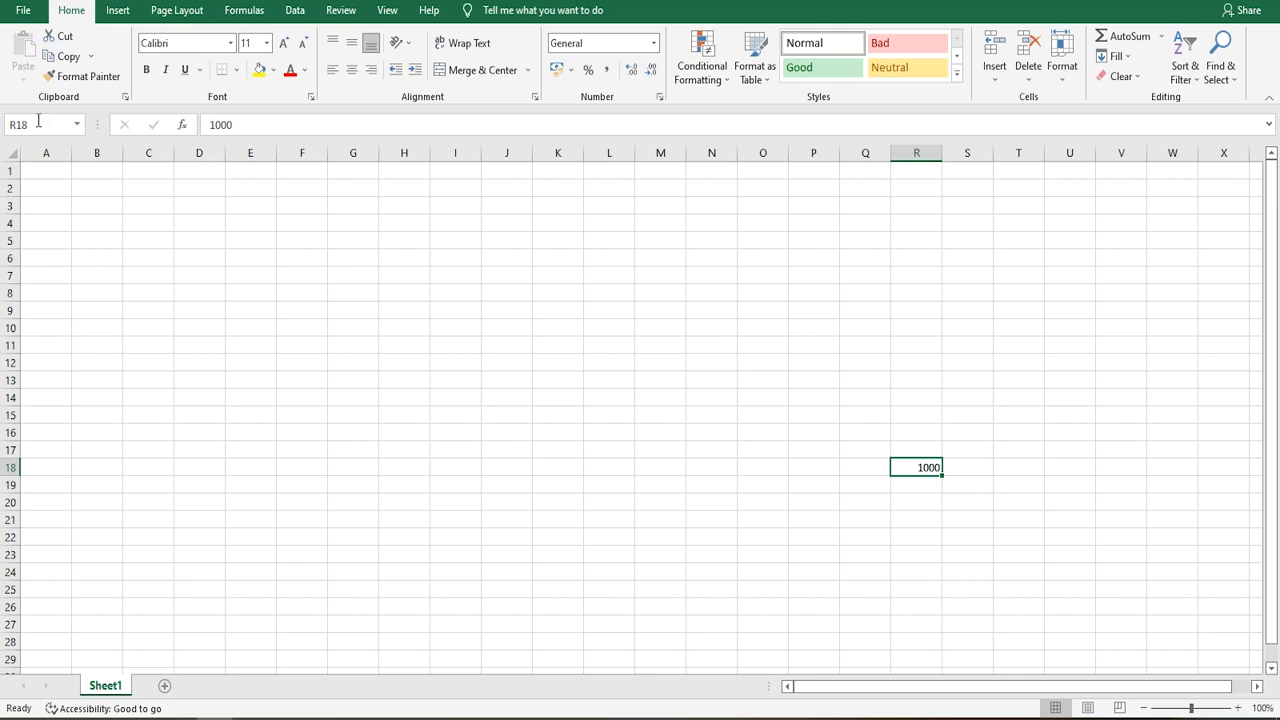
left_click(38, 121)
left_click(384, 288)
left_click(920, 467)
left_click(60, 126)
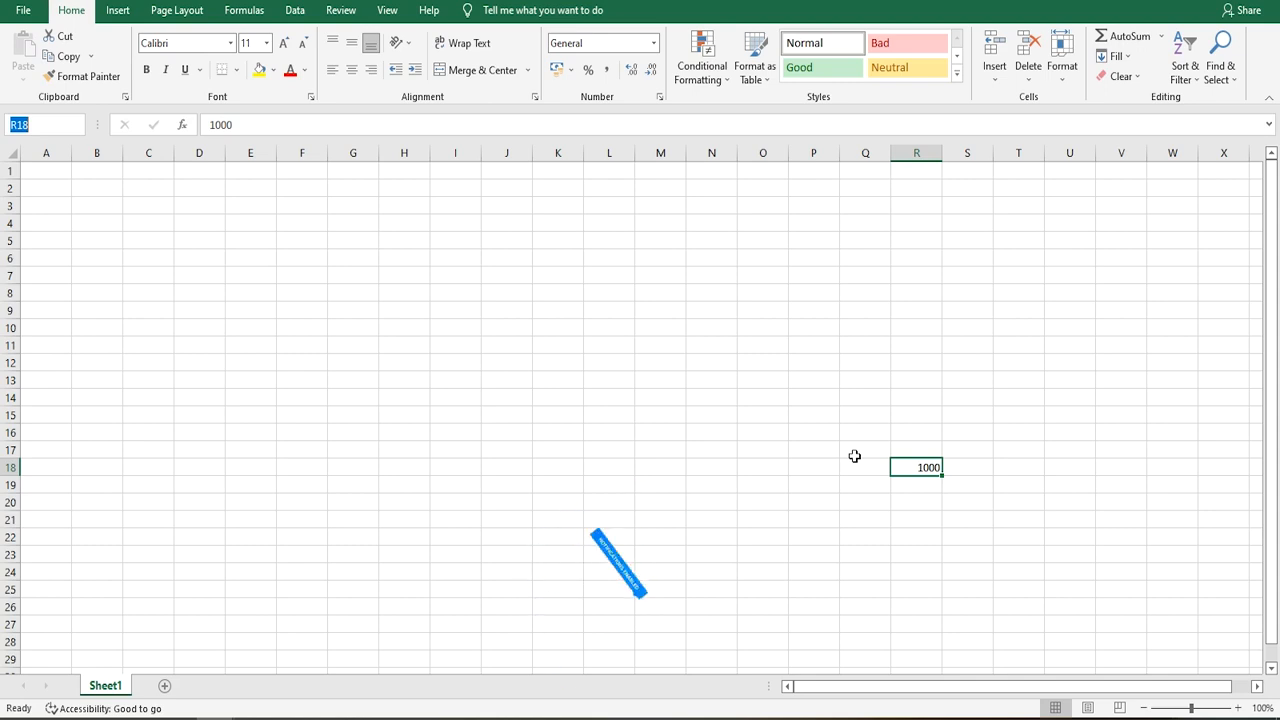
left_click(500, 383)
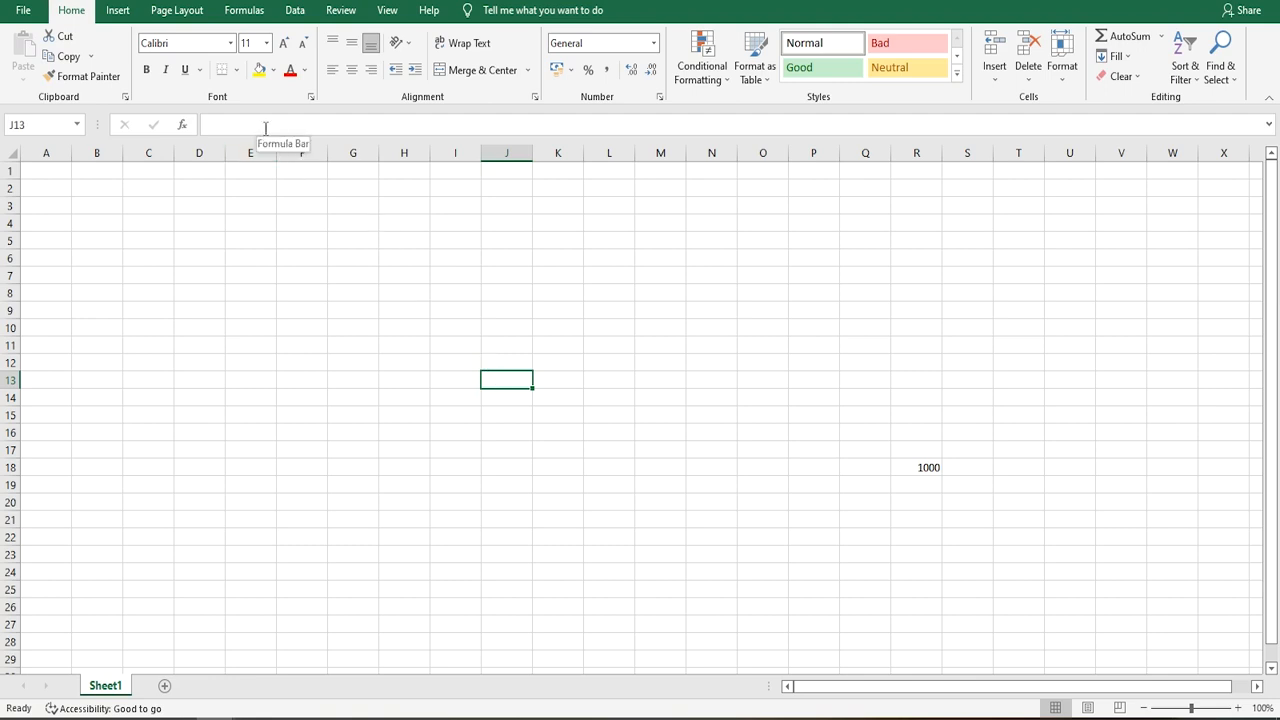
Step: Enter 40 in cell H10 and 50 in the adjacent cell I10
left_click(383, 329)
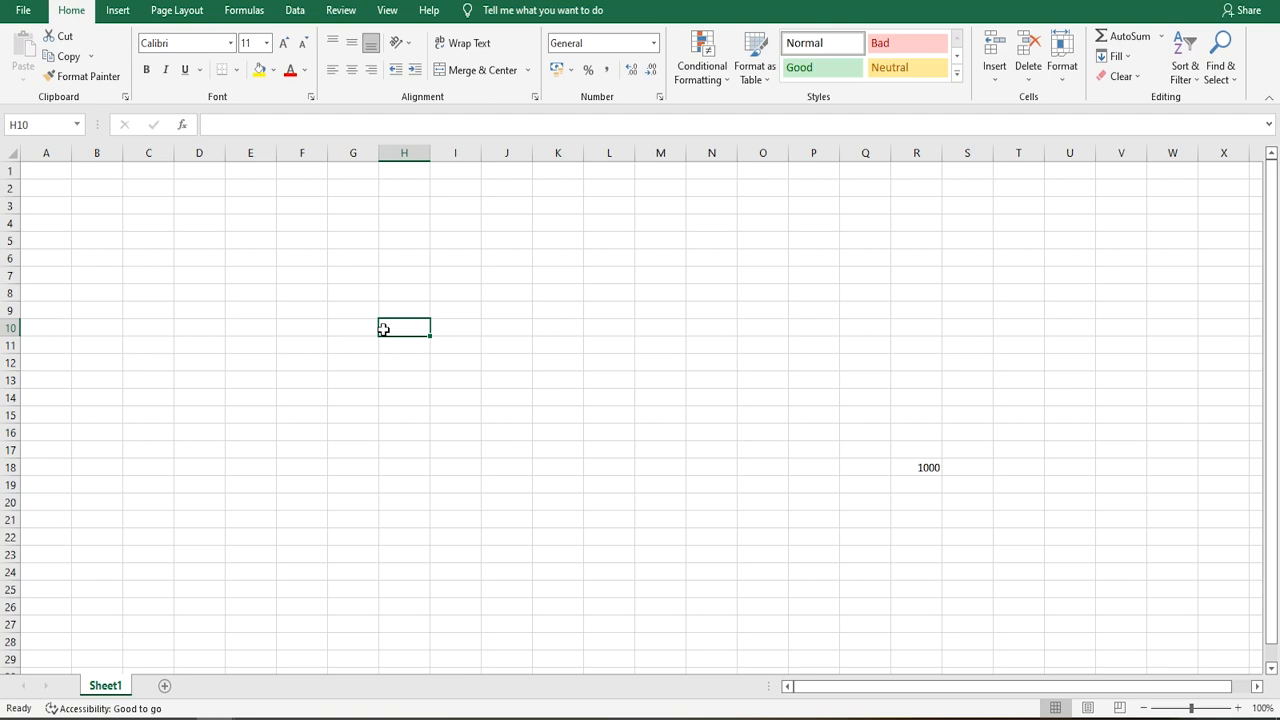
type("40")
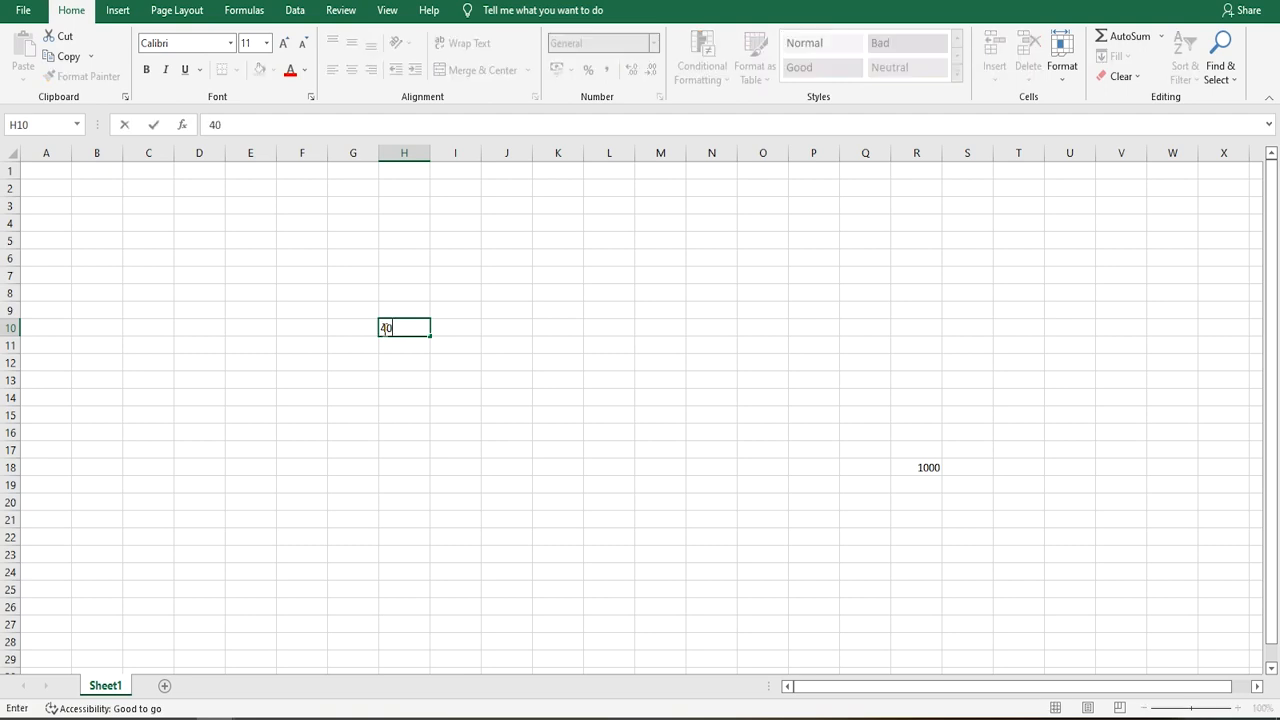
key("Tab")
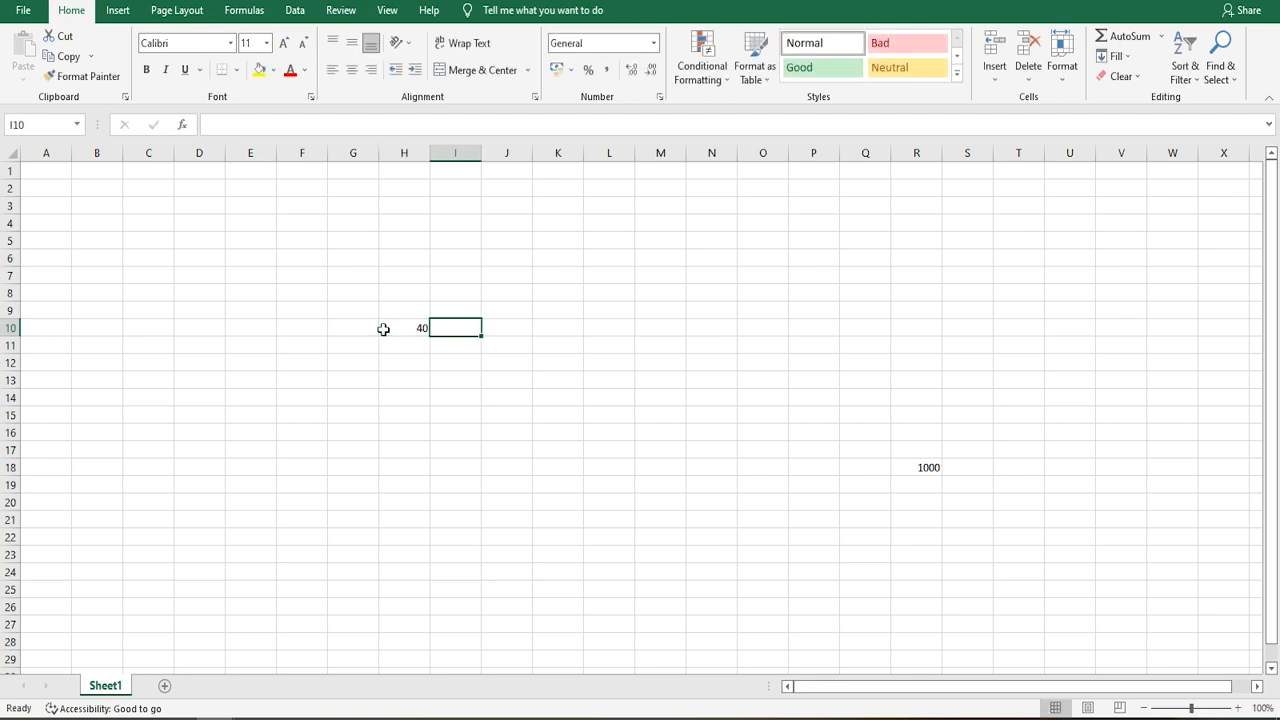
type("50")
key("Tab")
Step: Enter the label "total" in cell M10
key("Tab")
key("Tab")
key("Tab")
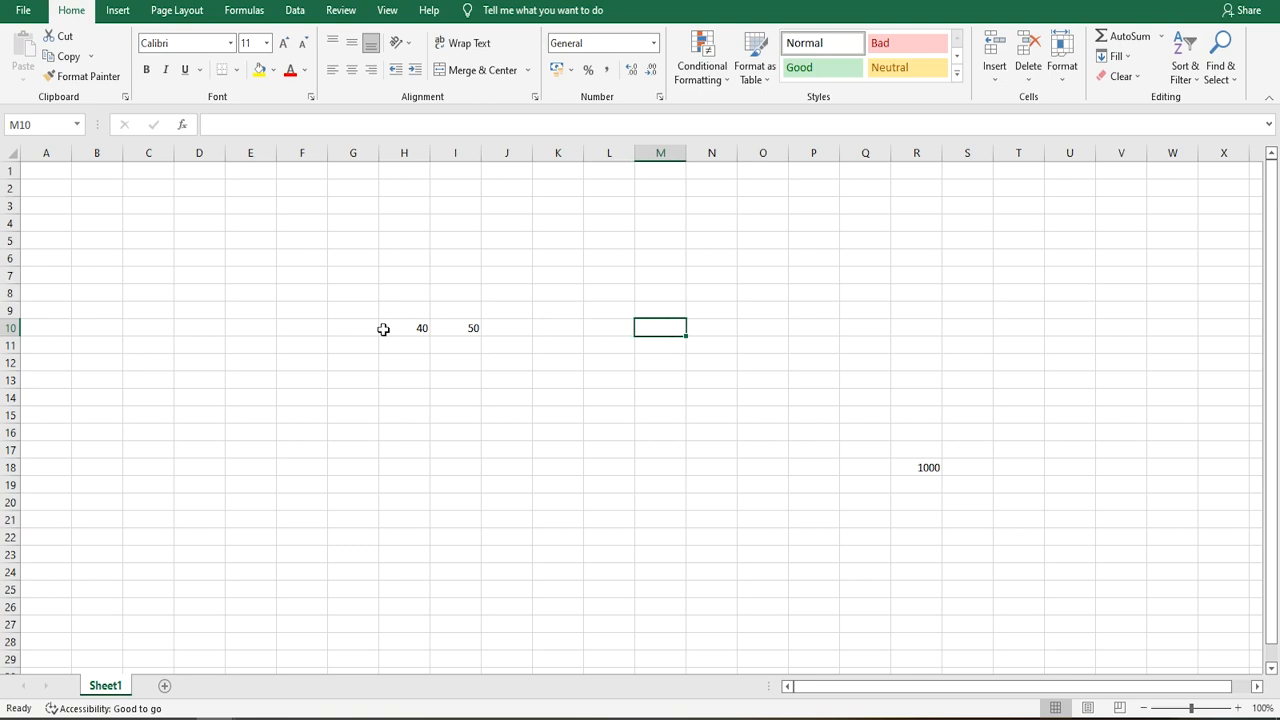
type("t")
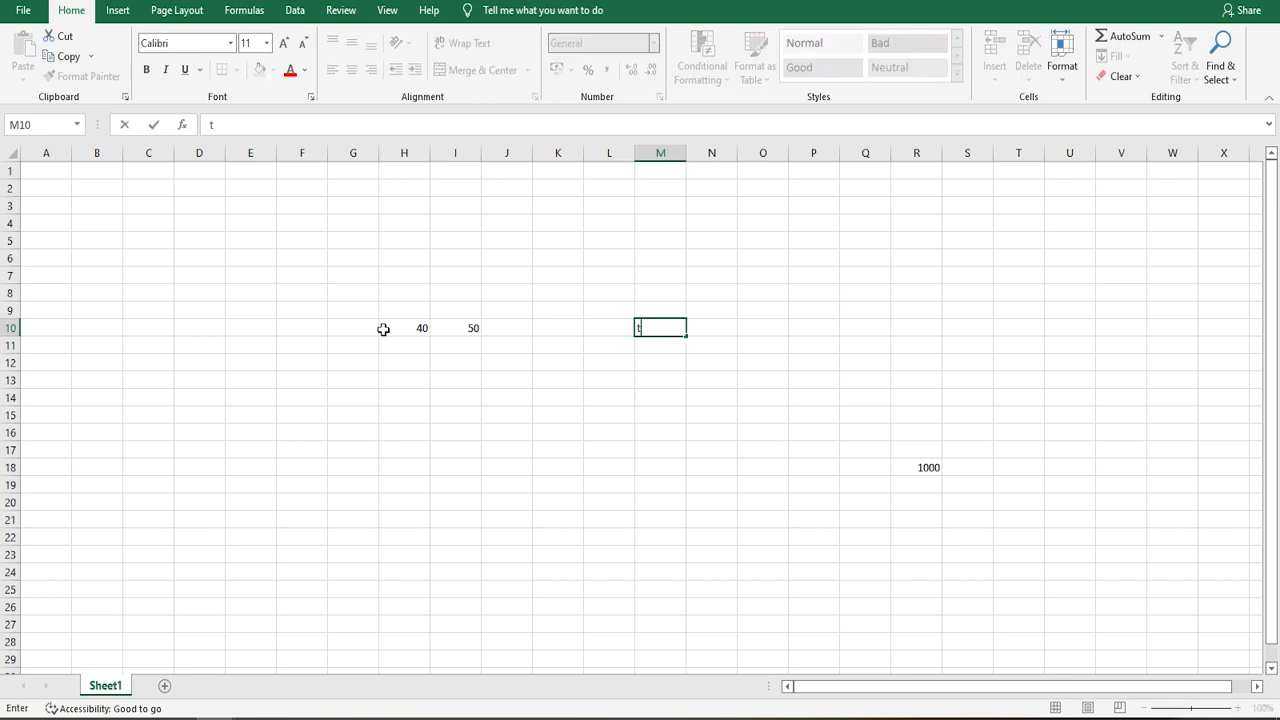
type("otal")
key("Return")
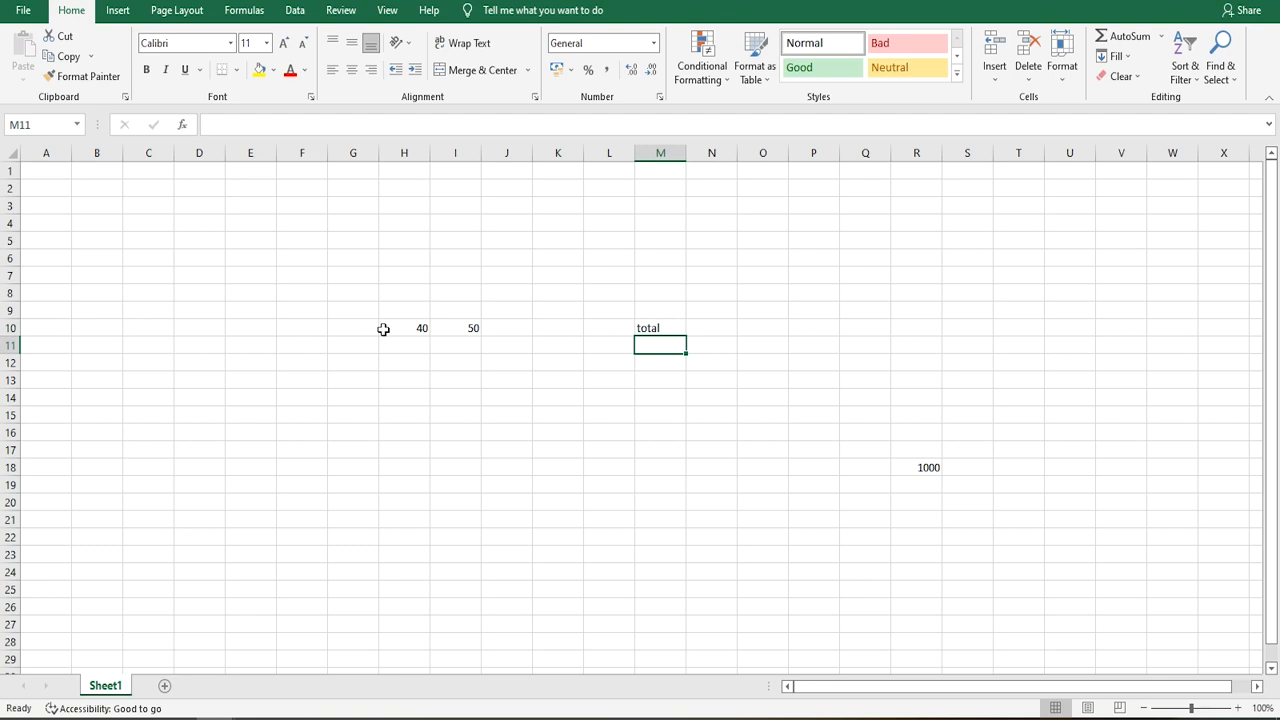
Step: Enter the formula =H10+I10 in cell N10 beside the total label and reopen it to check its references
left_click(383, 329)
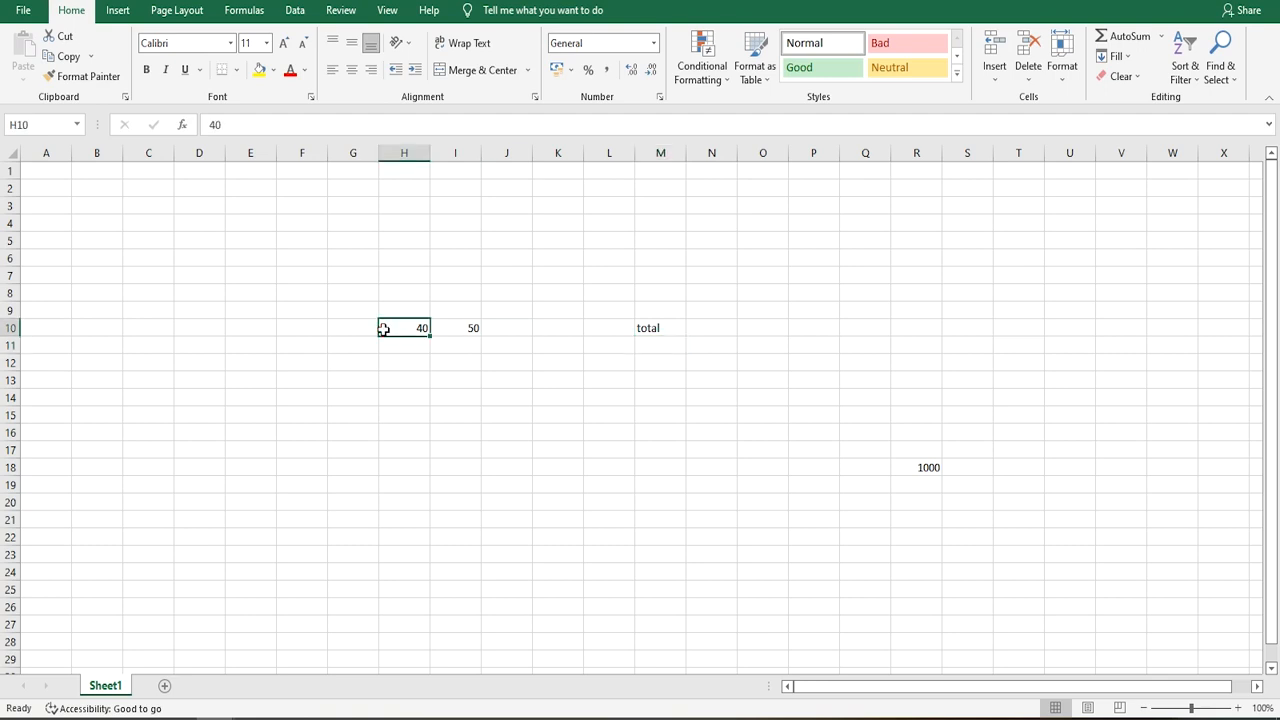
left_click(452, 327)
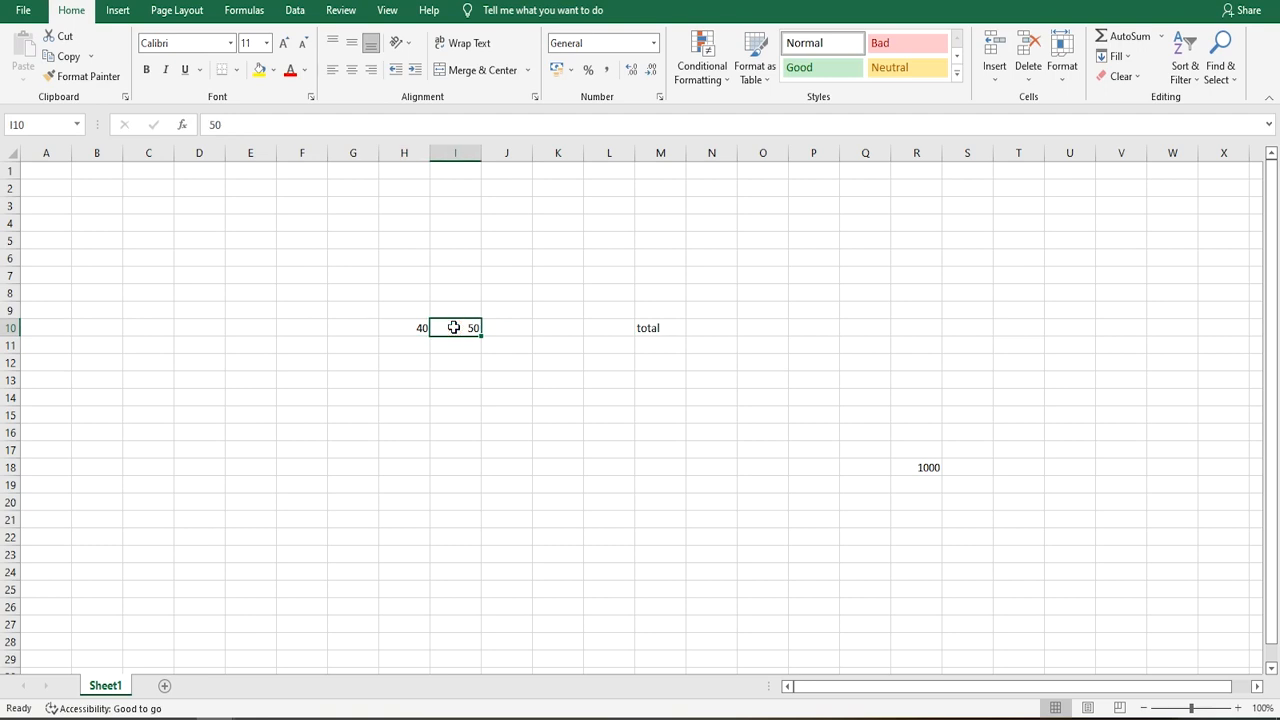
left_click(714, 329)
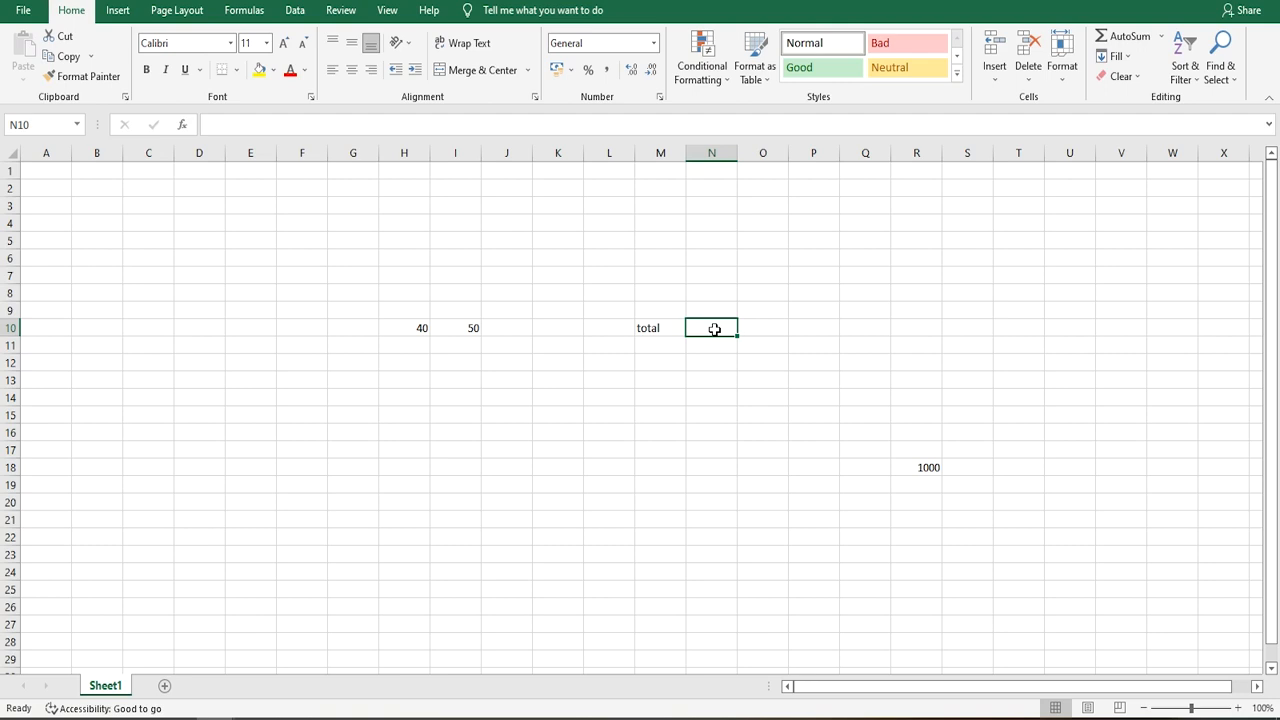
type("=")
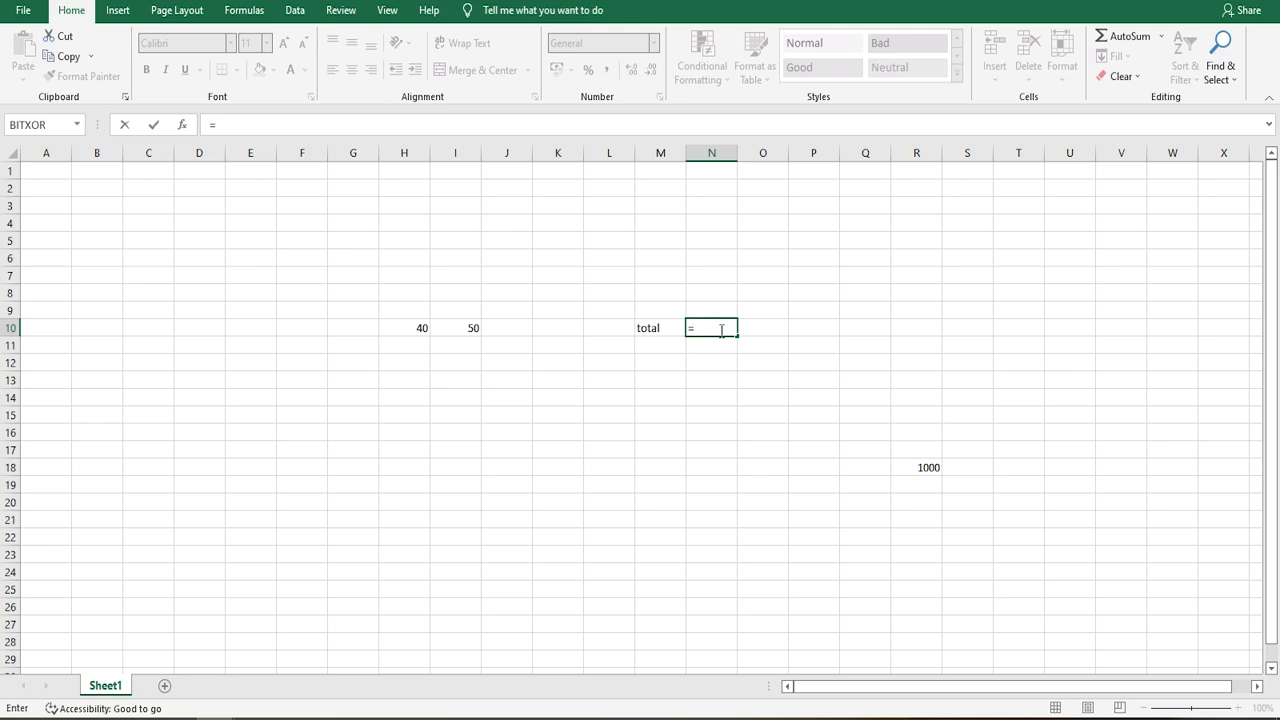
left_click(406, 327)
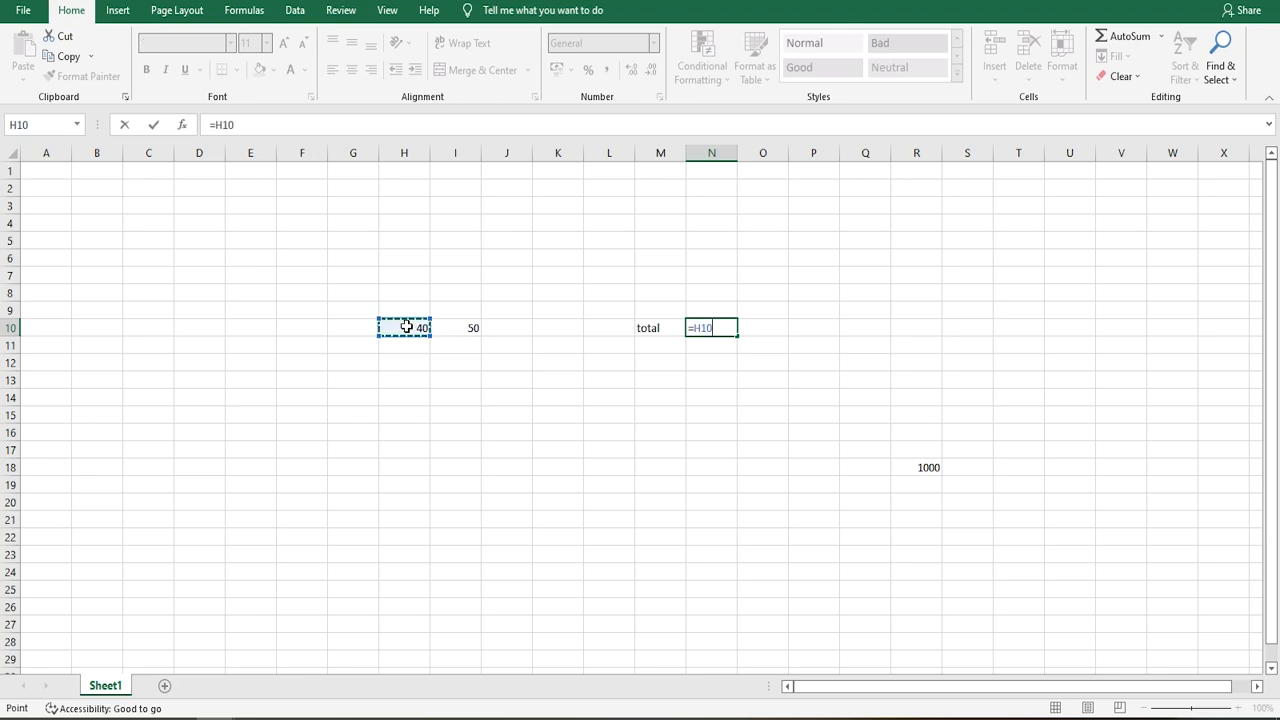
type("+")
left_click(467, 328)
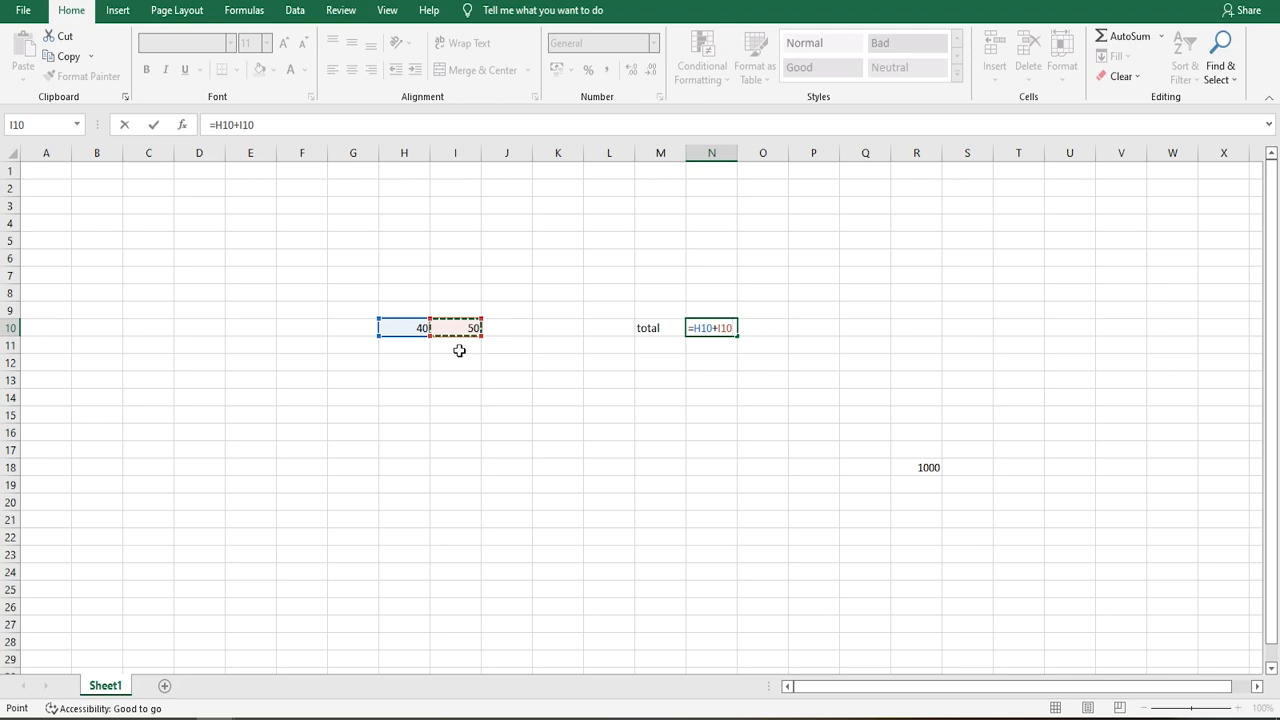
key("Return")
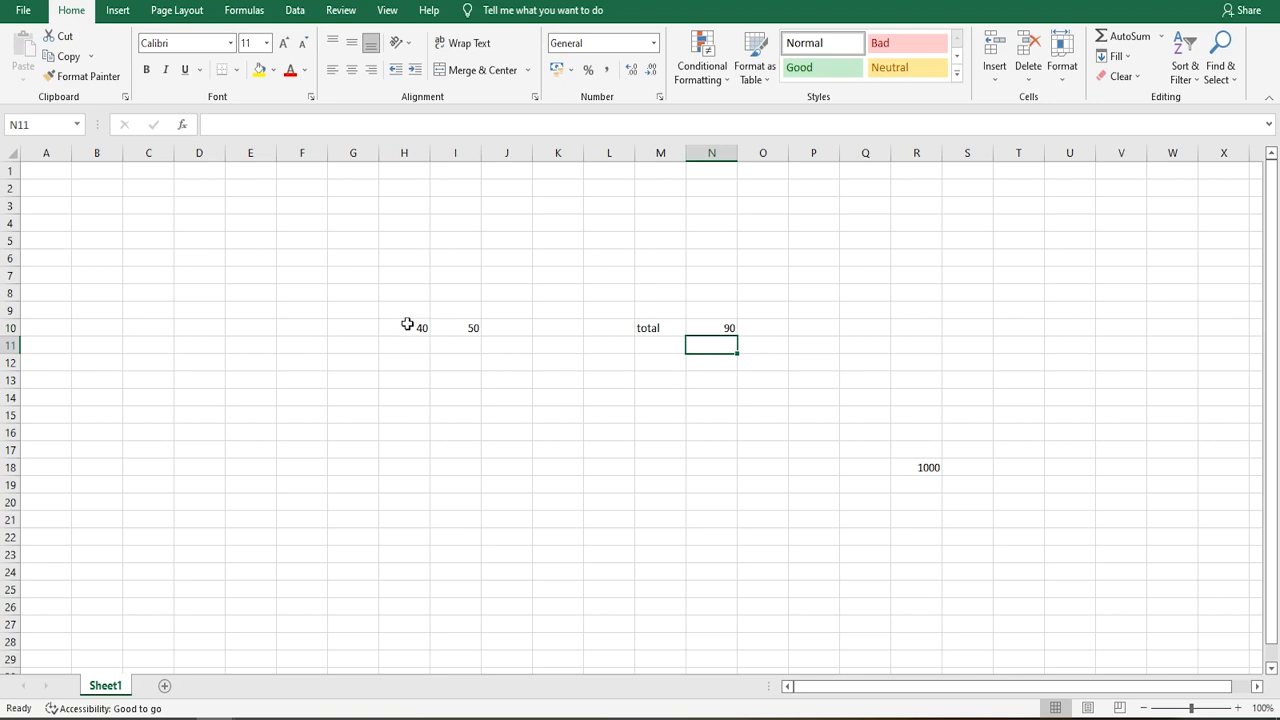
double_click(713, 326)
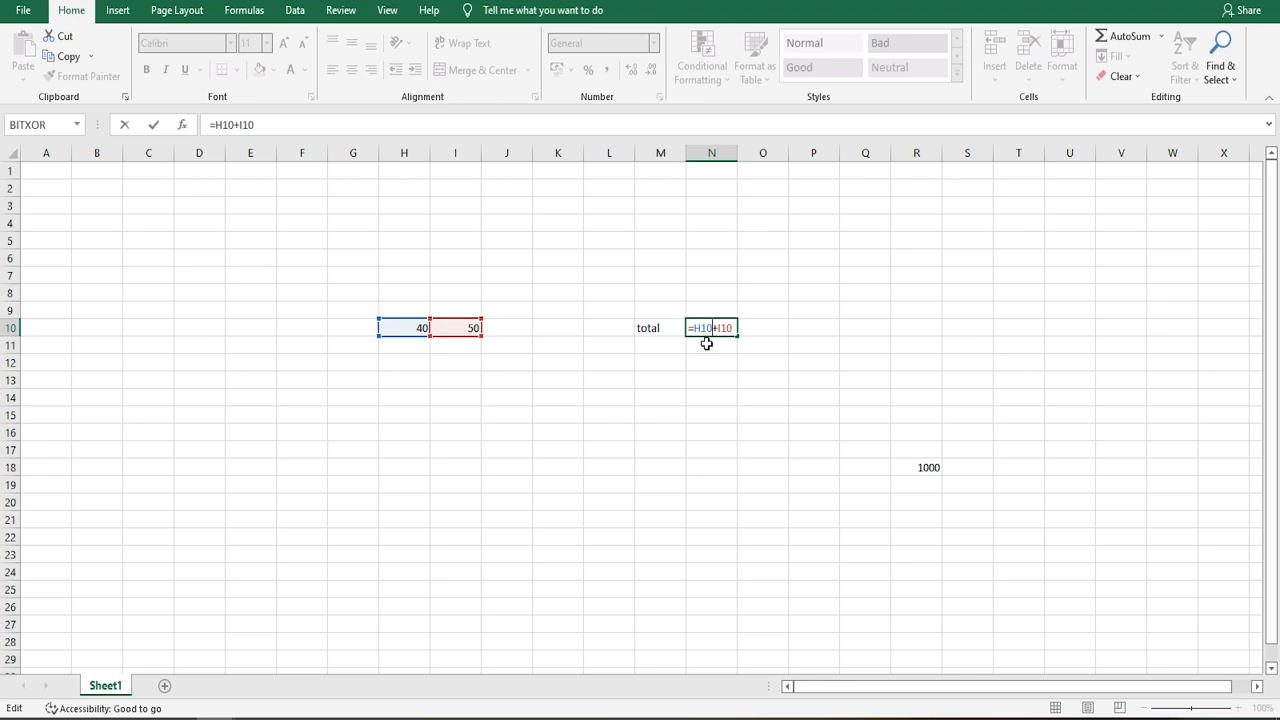
key("Return")
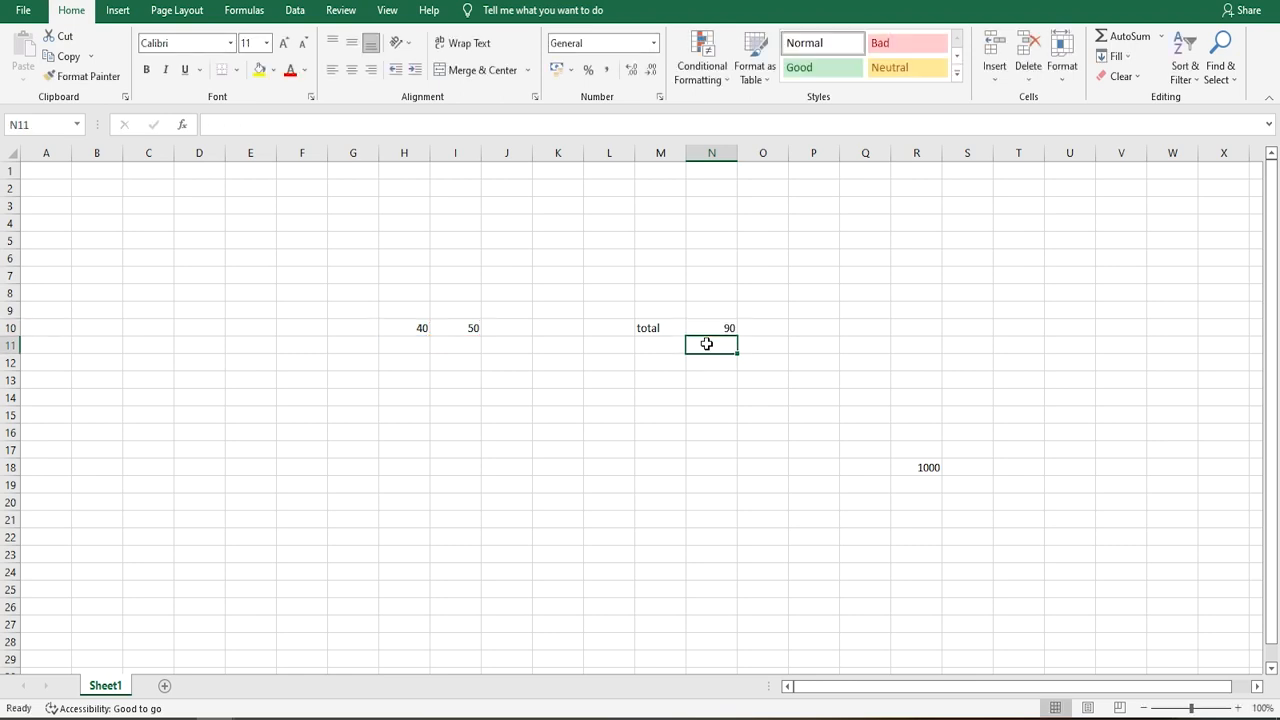
Step: Enter the comparison formula =40=90 in cell N11, below the total
type("=")
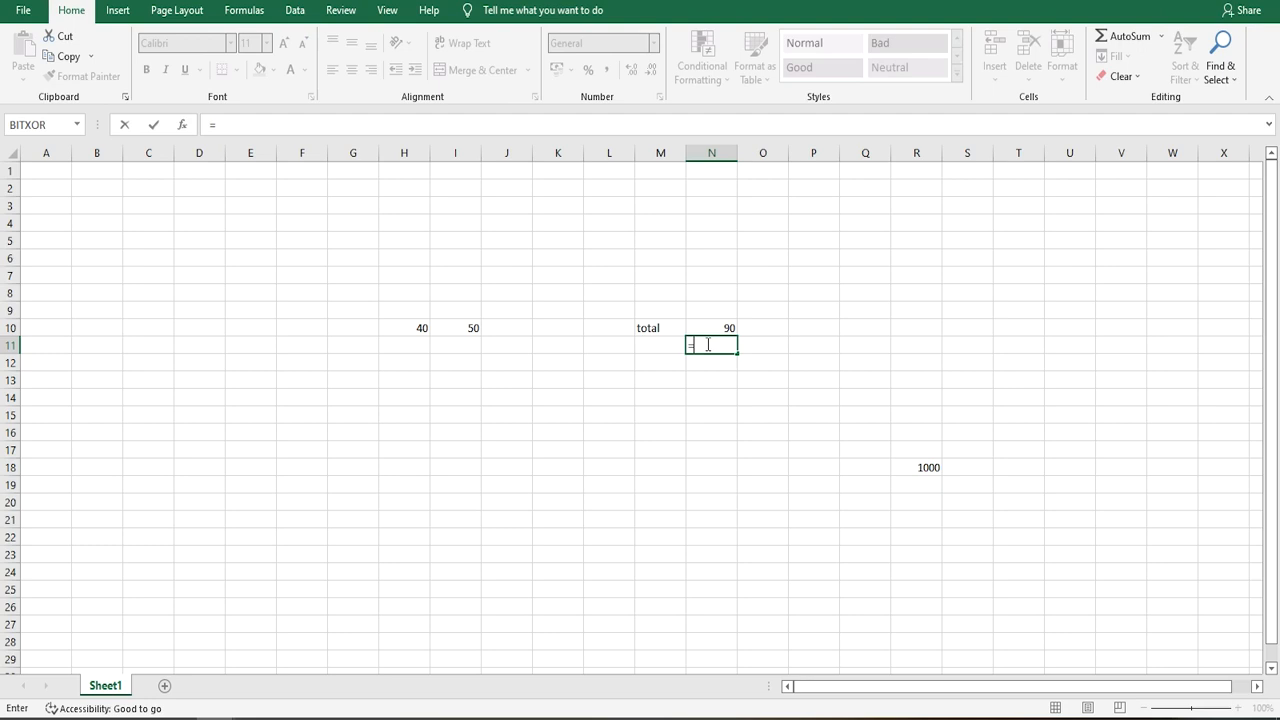
type("40=90")
key("Left")
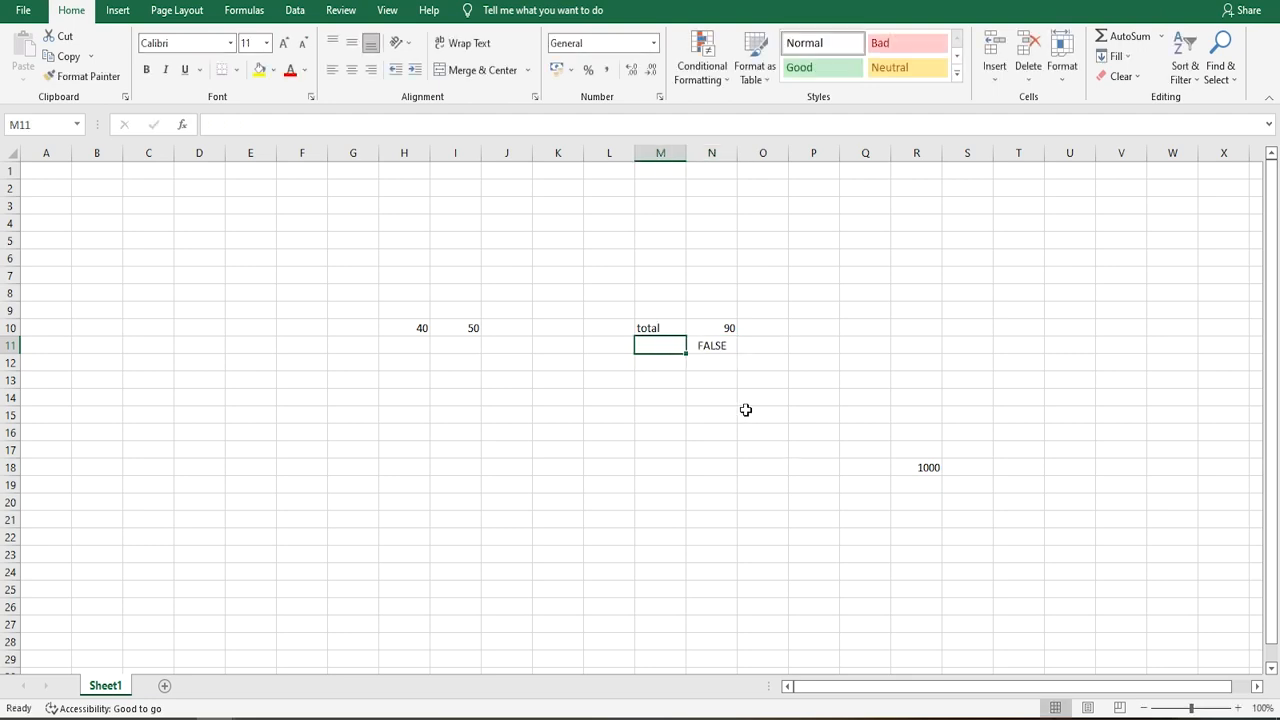
Step: Replace the comparison in cell N11 with the formula =40+90
key("Right")
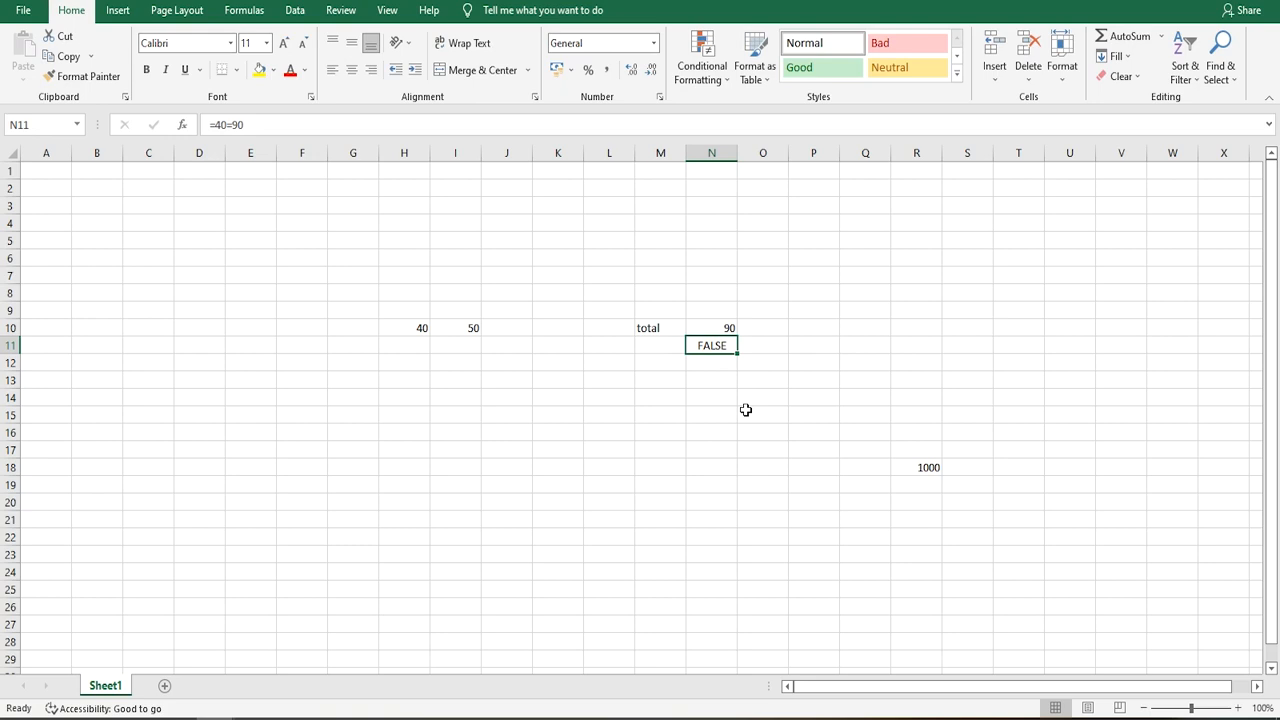
type("=40+90")
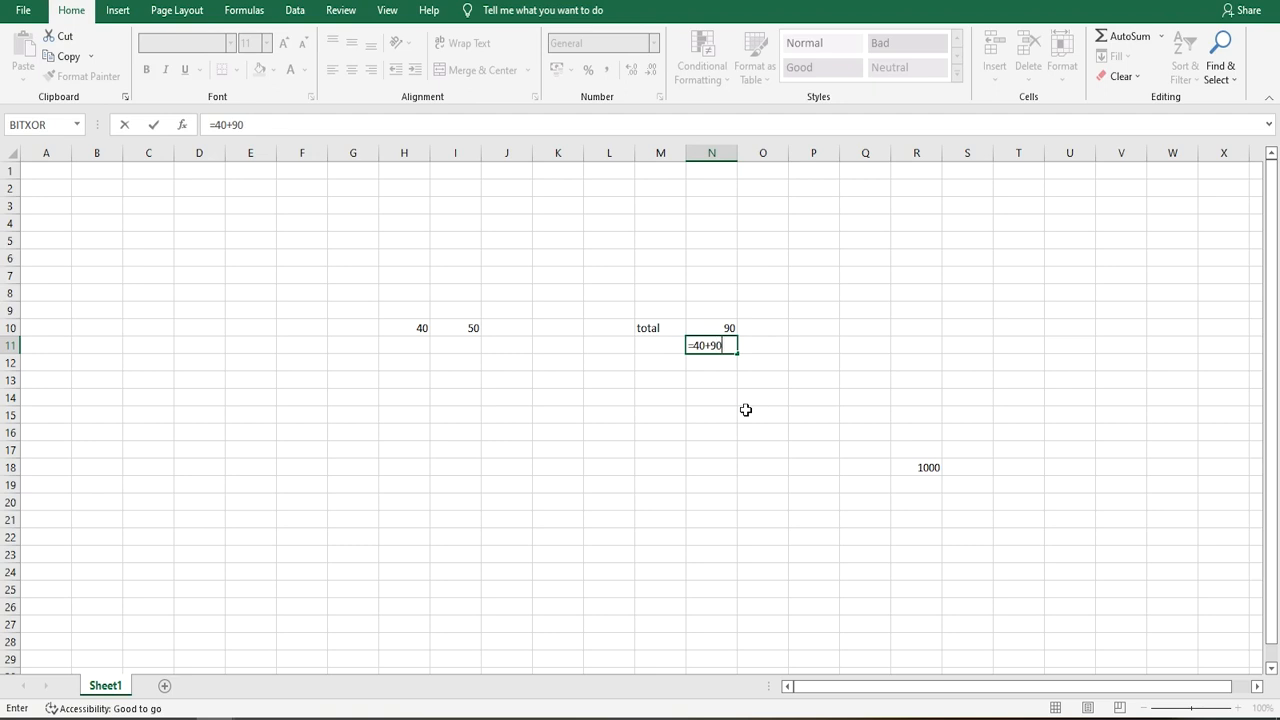
key("Return")
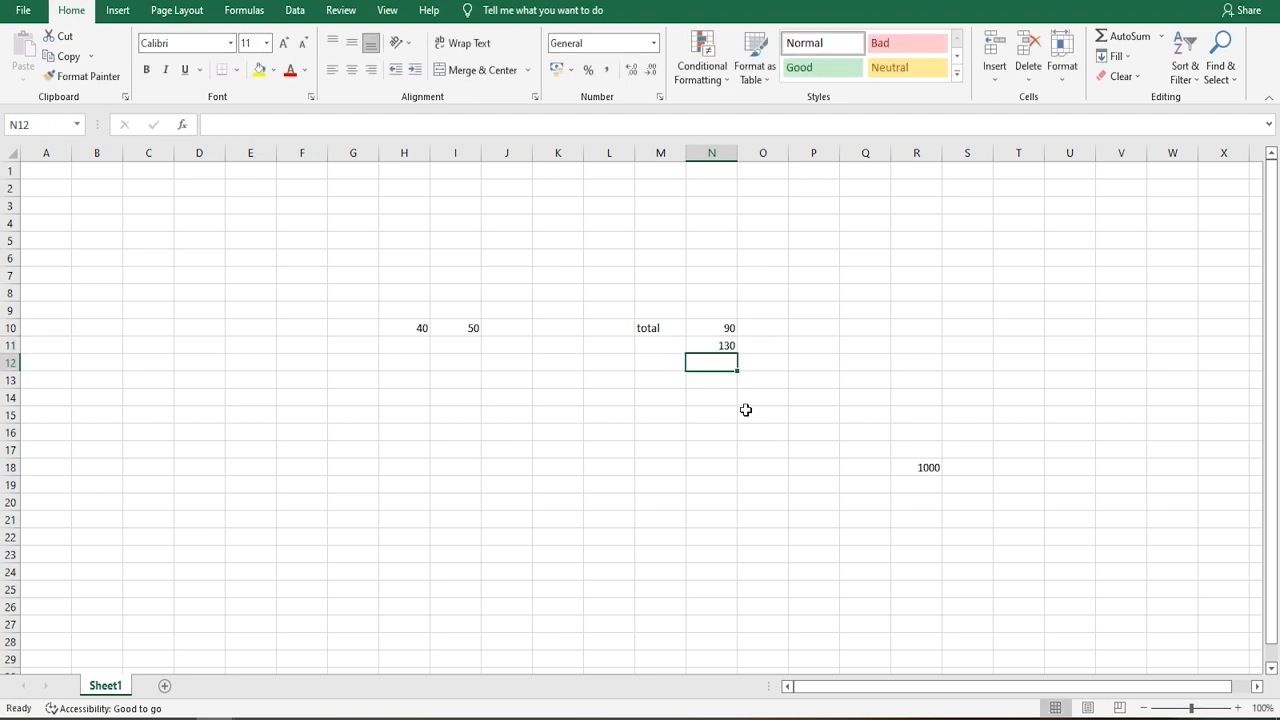
Step: Correct the constant formula in cell N11 to =40+50
double_click(729, 345)
key("BackSpace")
key("BackSpace")
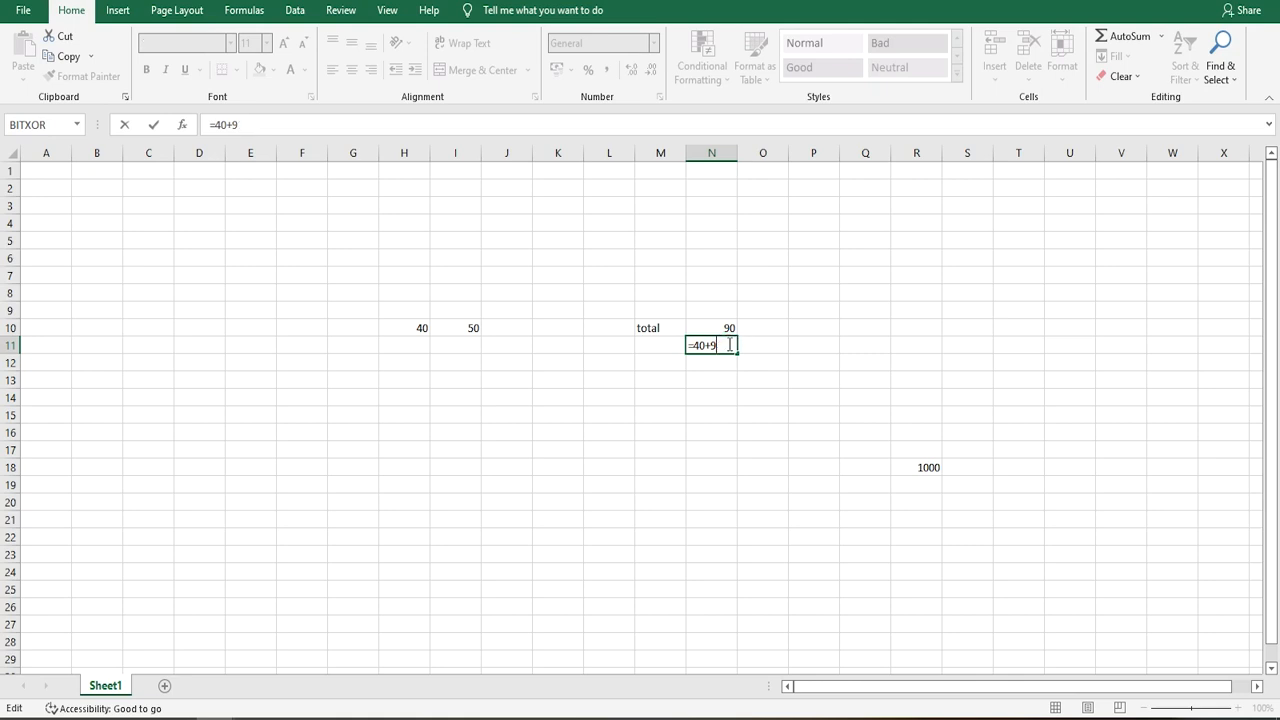
type("50")
key("Return")
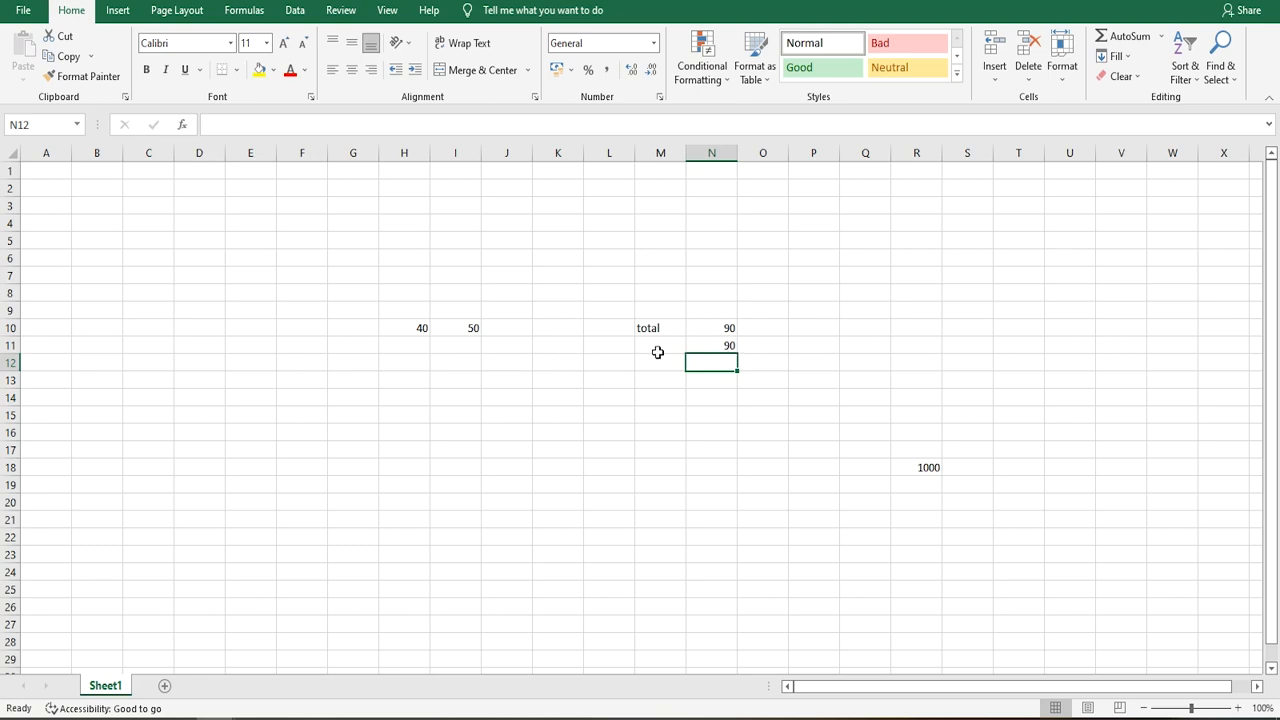
left_click(711, 343)
double_click(708, 344)
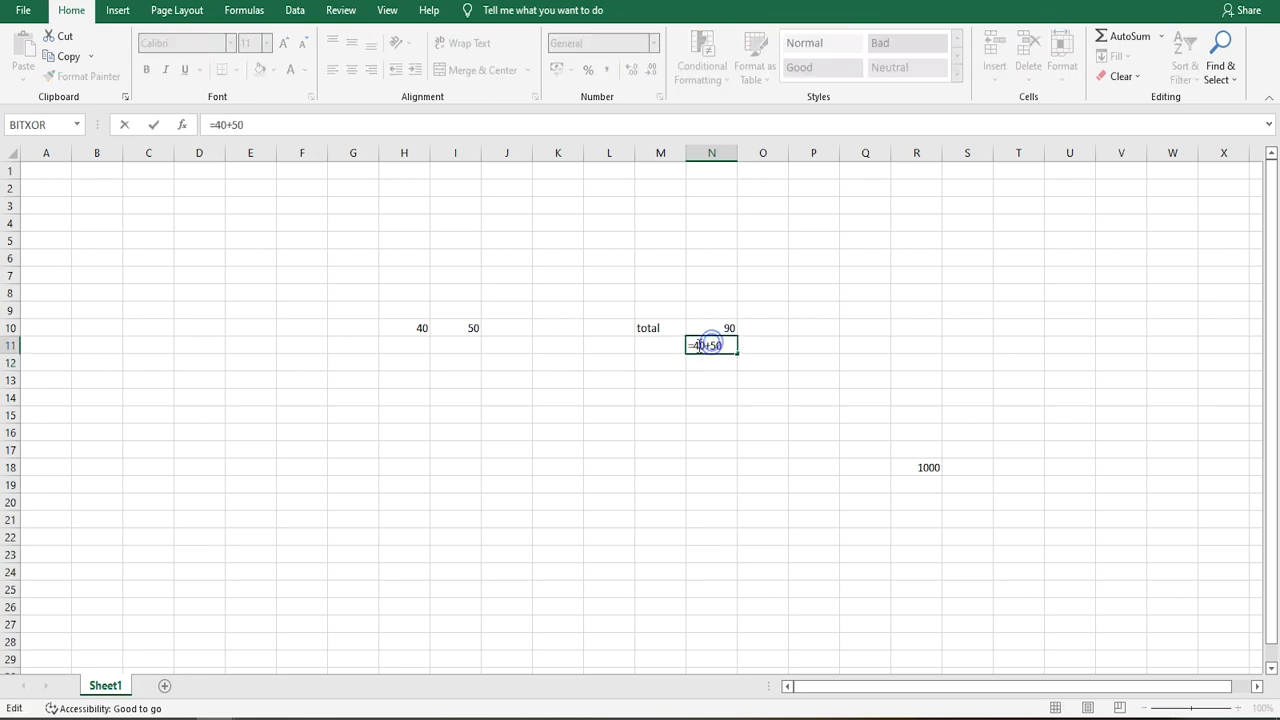
left_click(700, 328)
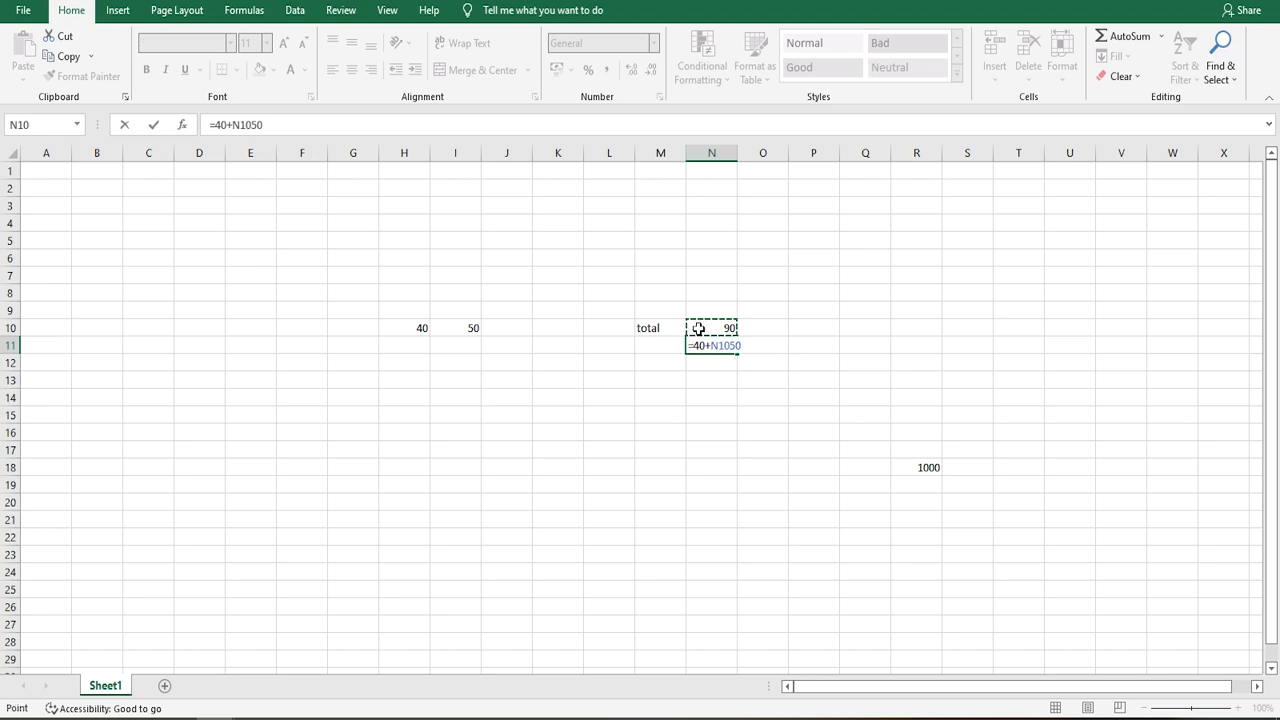
key("BackSpace")
key("BackSpace")
key("BackSpace")
key("Return")
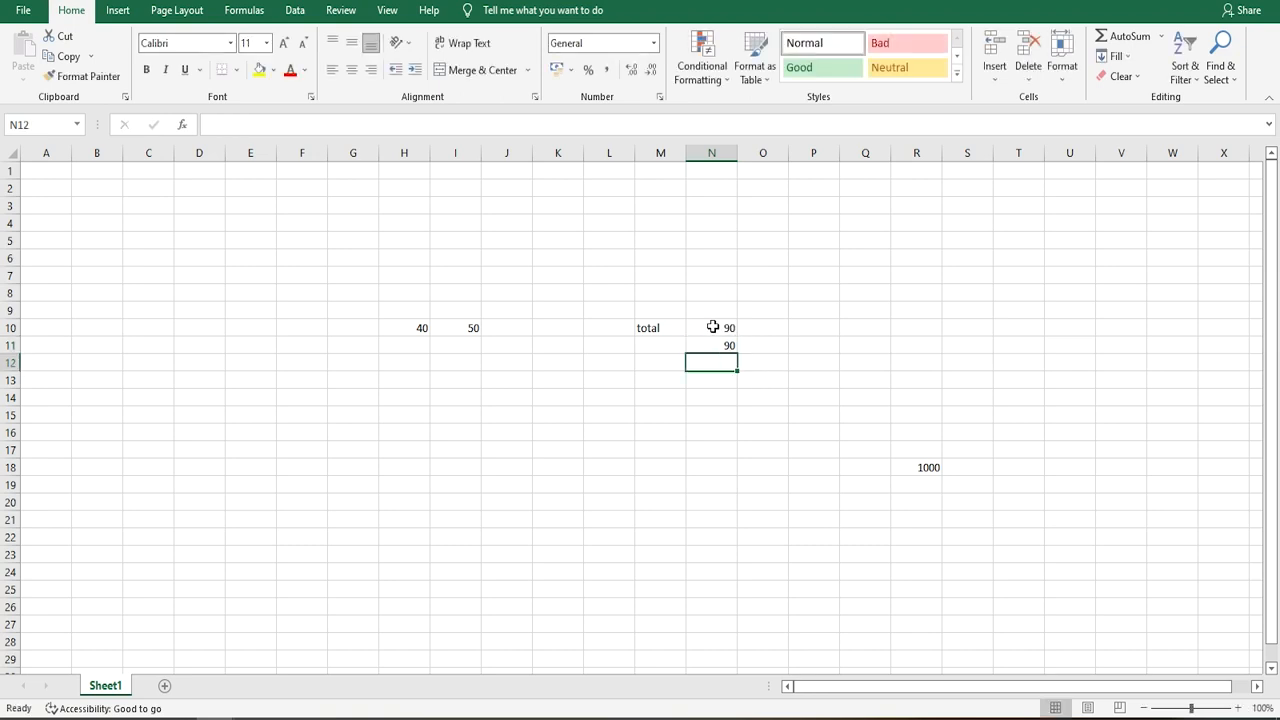
Step: Set cell H10 to 48 and check the cell-reference formula in N10
left_click(411, 331)
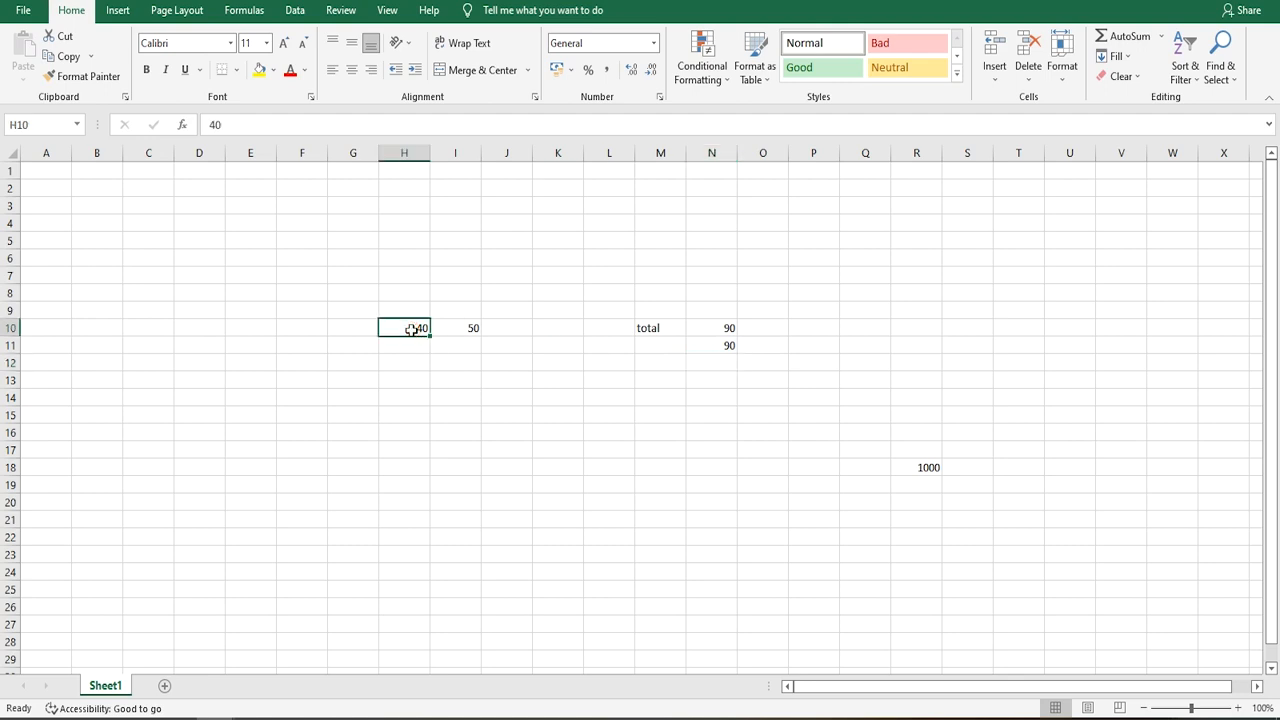
type("48")
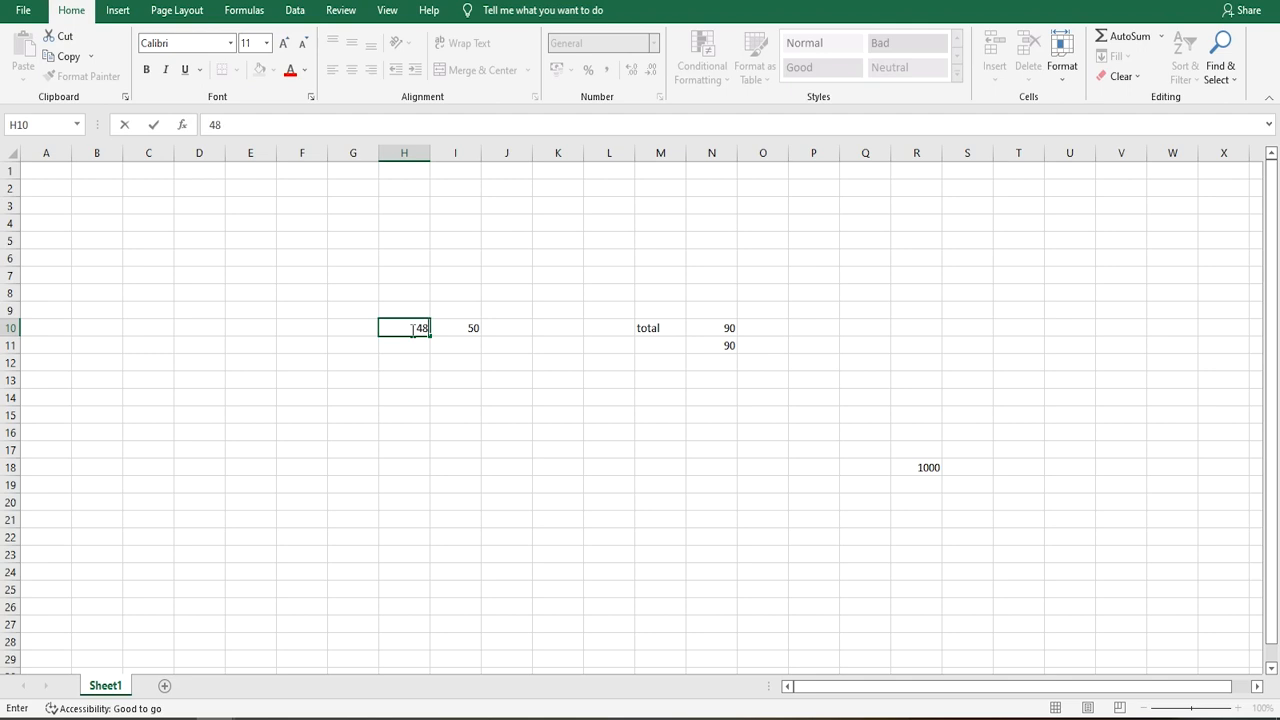
key("Return")
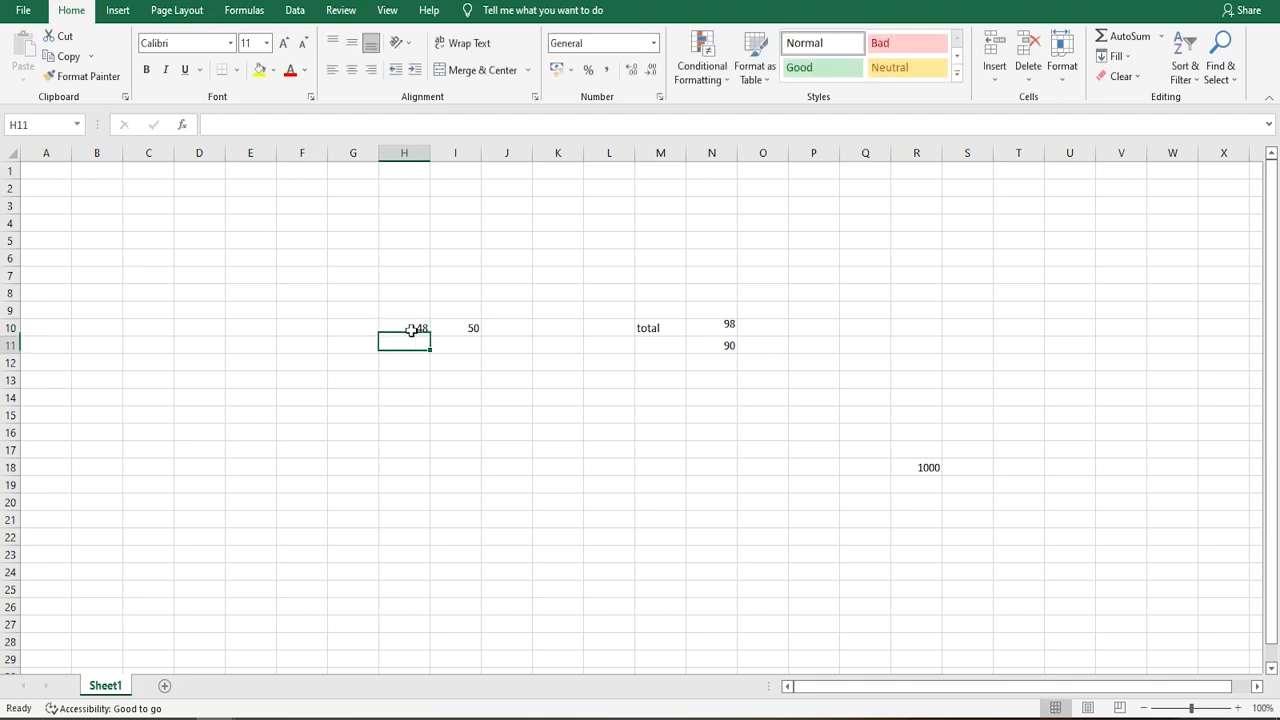
left_click(697, 329)
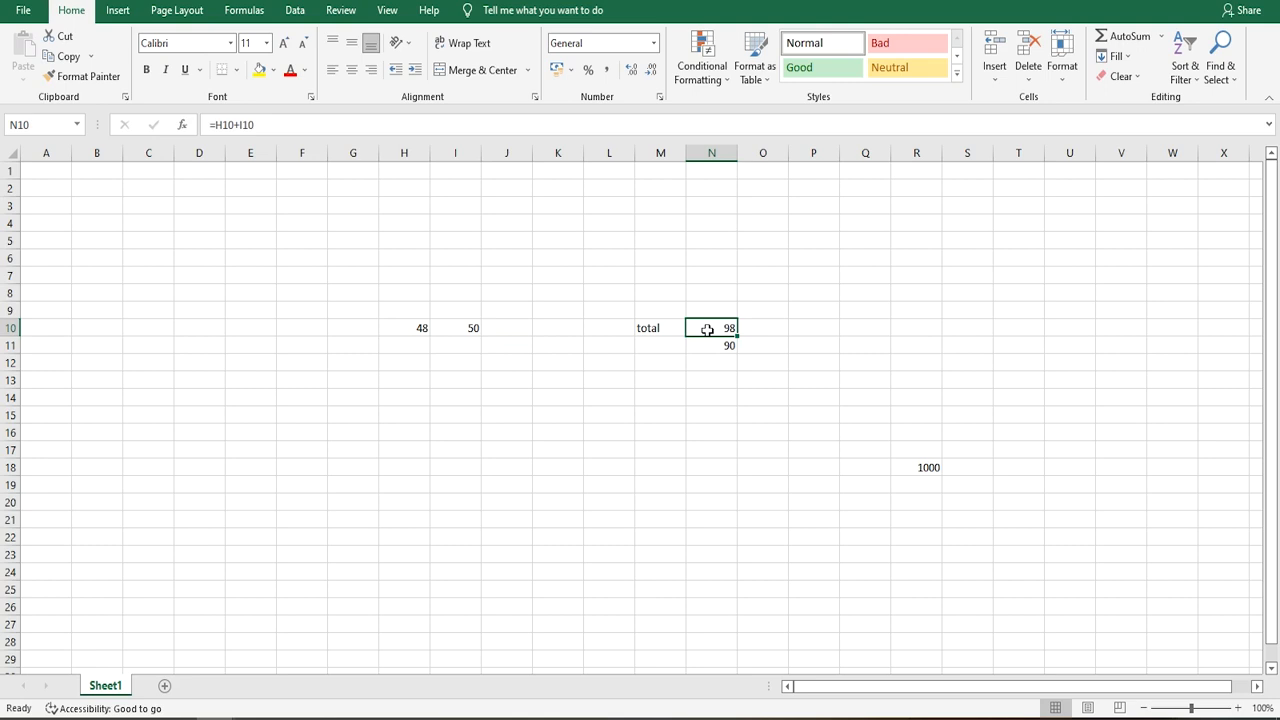
Step: Clear the constant-based formula from cell N11, below the total
left_click(704, 347)
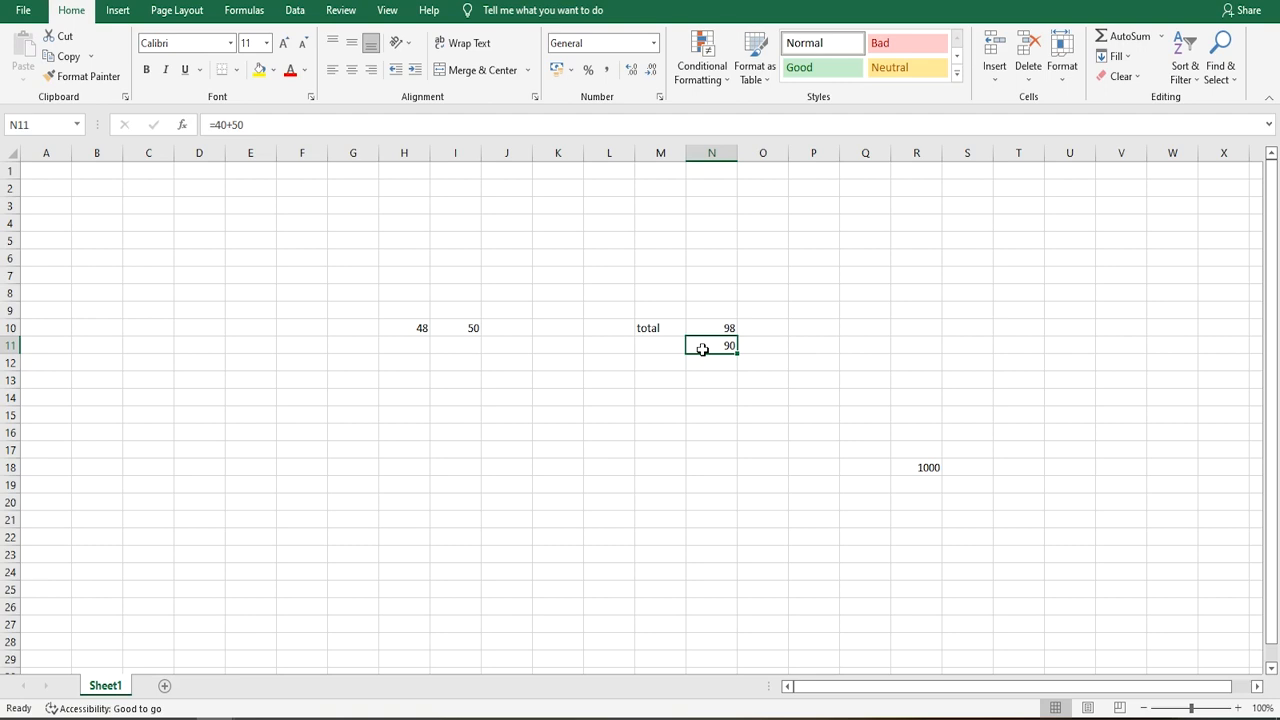
key("Delete")
left_click(728, 363)
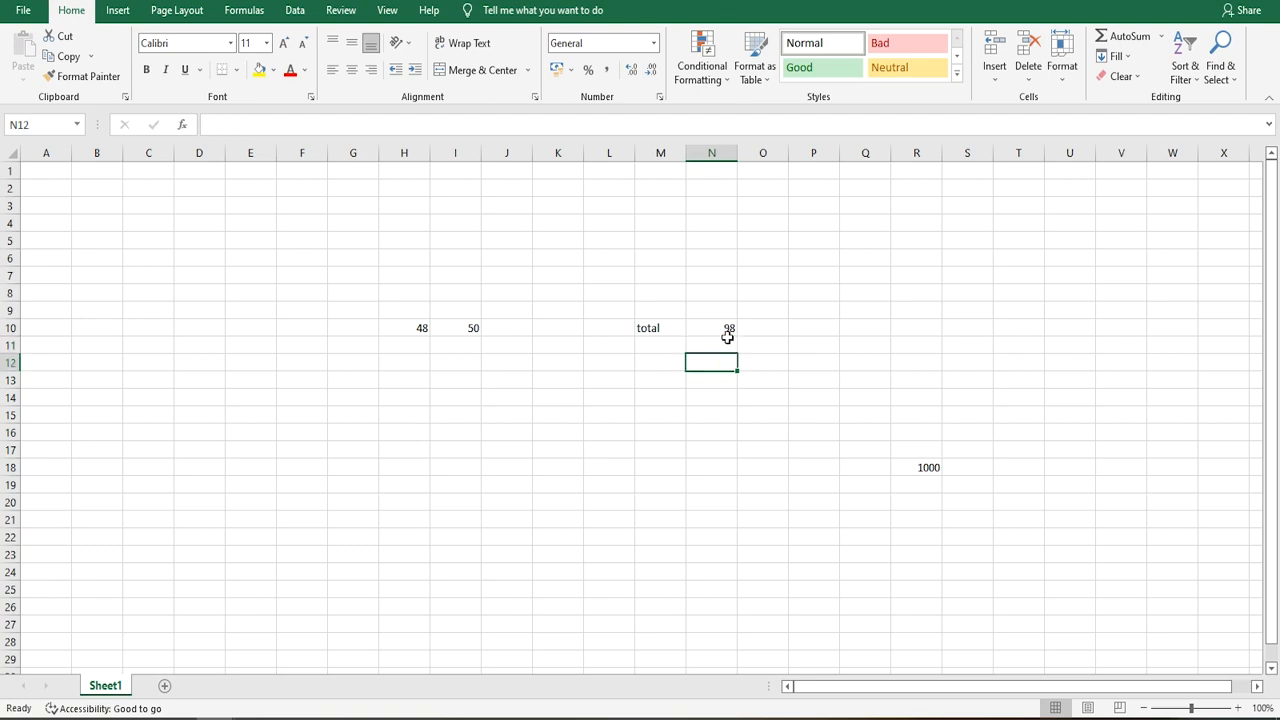
Step: Enter the operator labels + in cell N9 and - in cell O9, above the total row
left_click(711, 307)
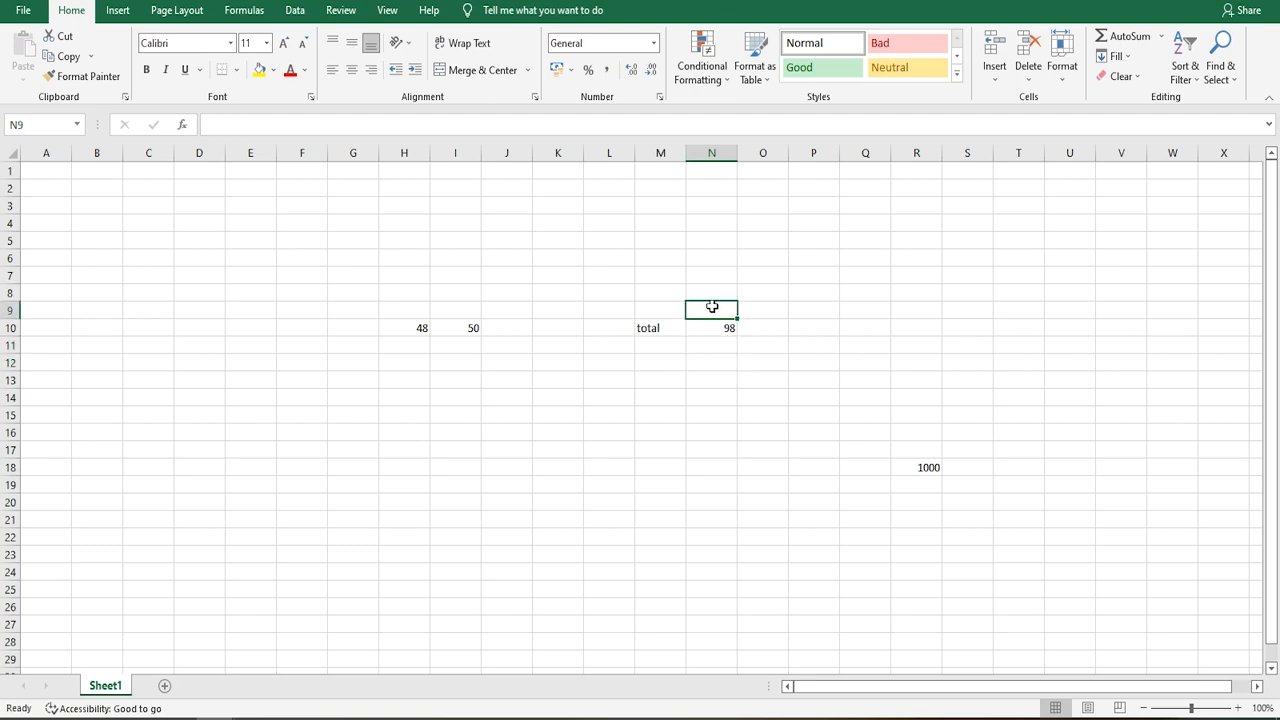
type("+")
left_click(765, 309)
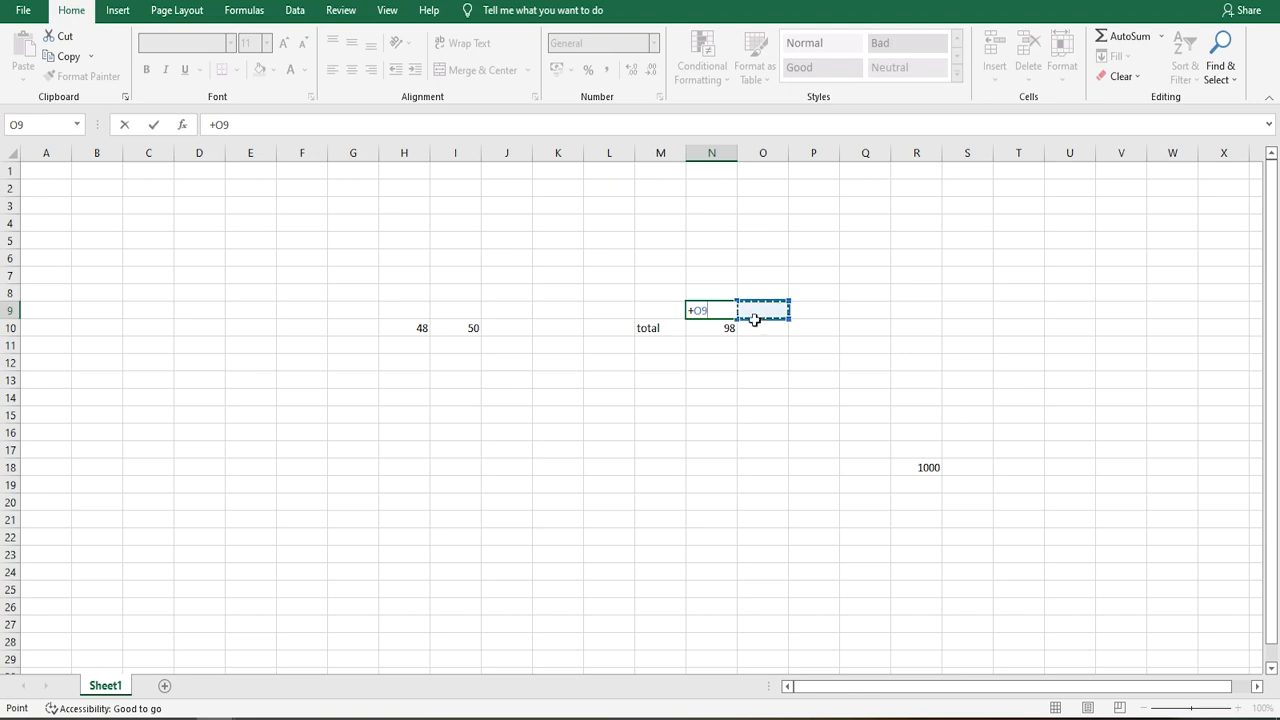
key("BackSpace")
key("BackSpace")
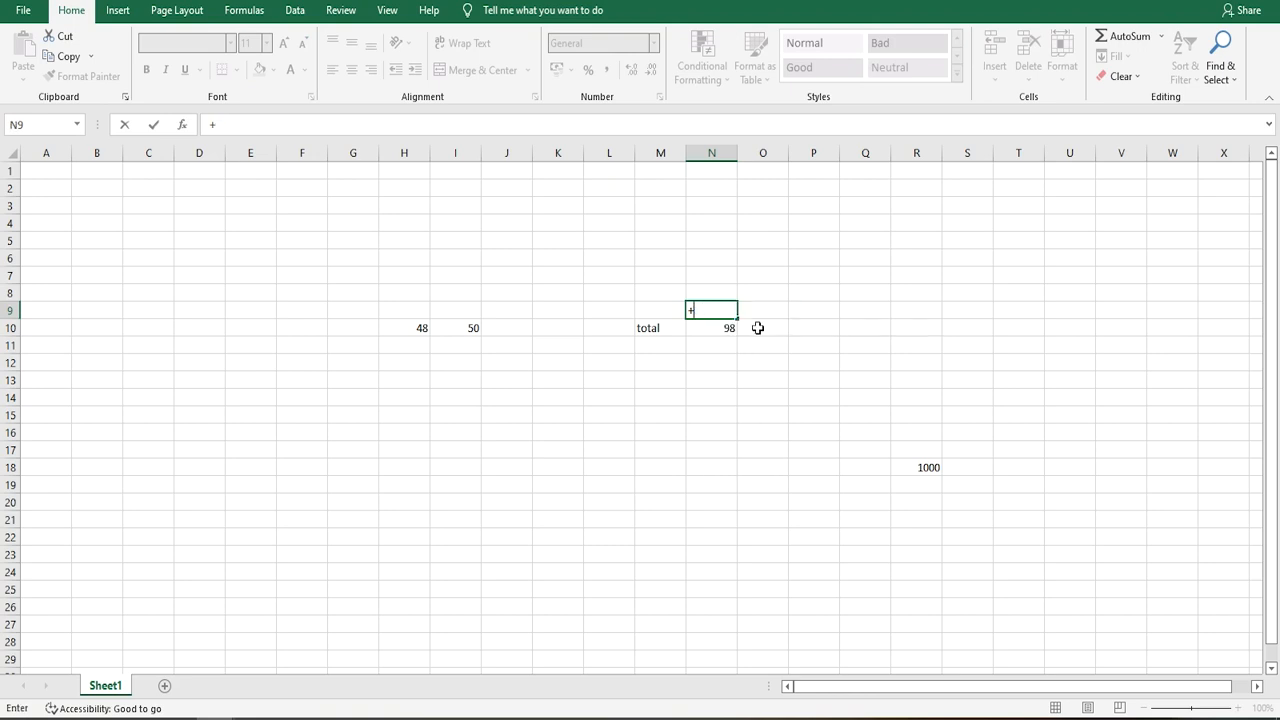
key("Return")
left_click(765, 308)
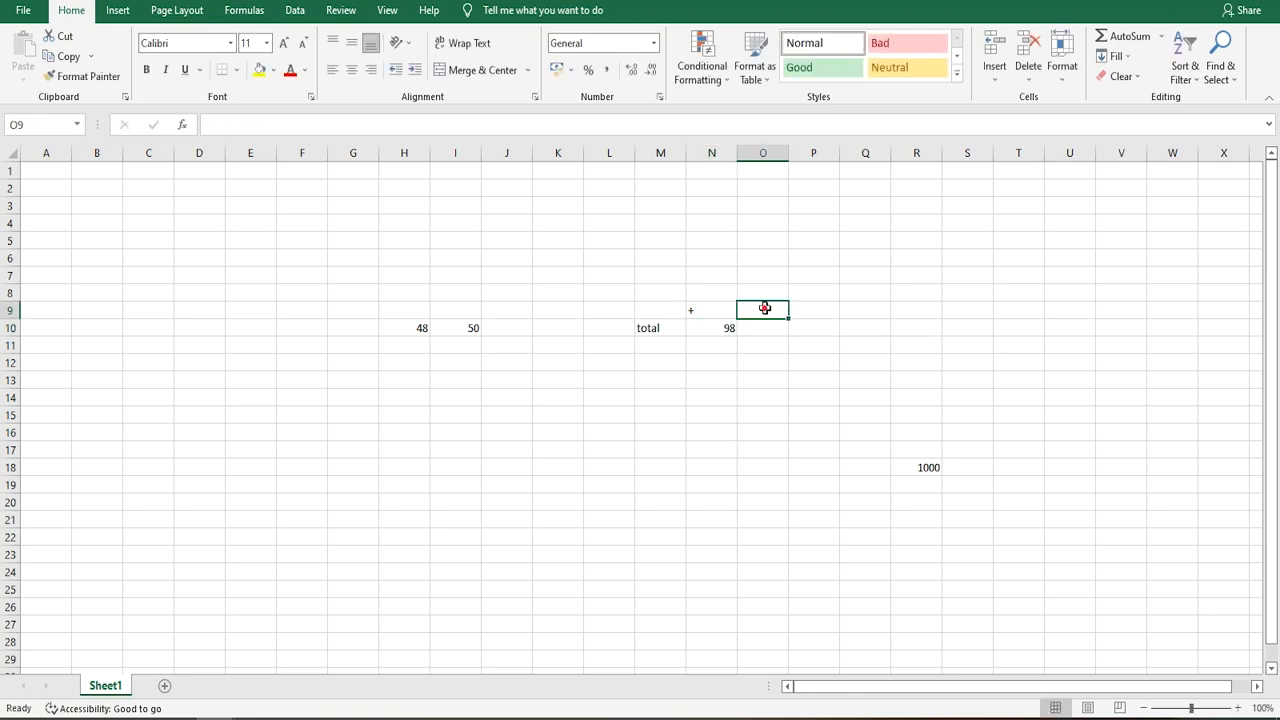
type("-")
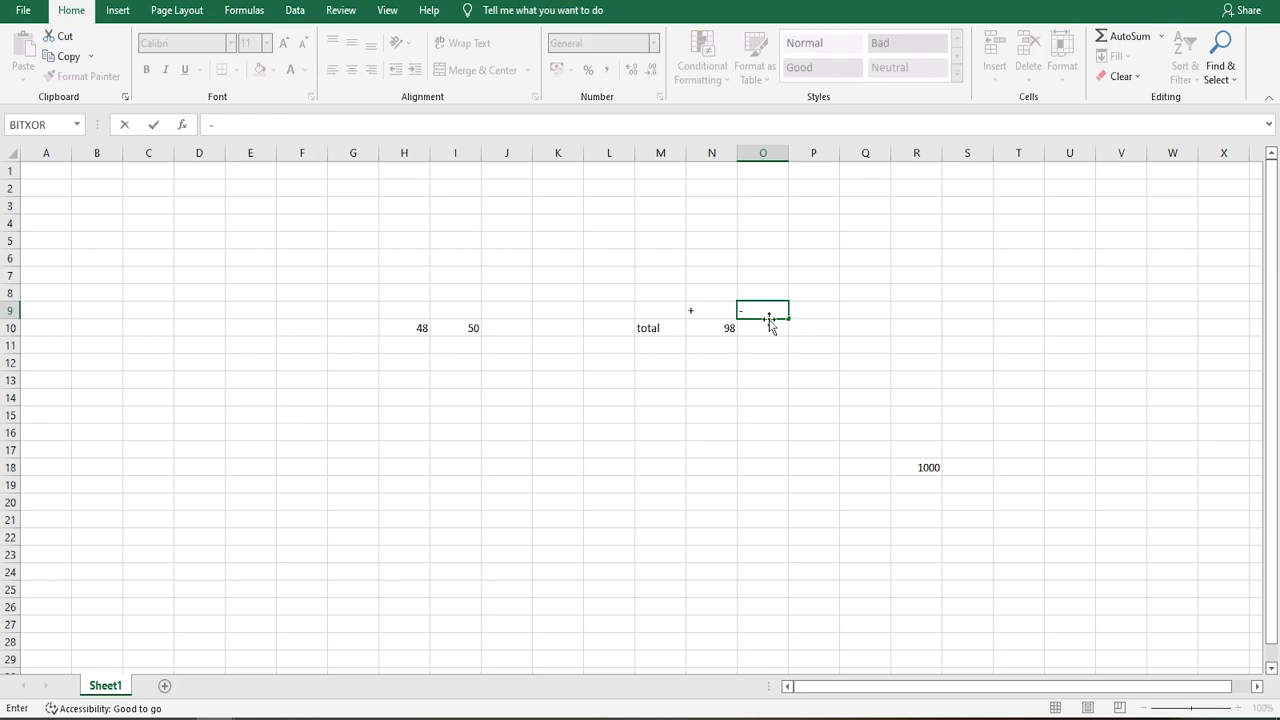
key("Return")
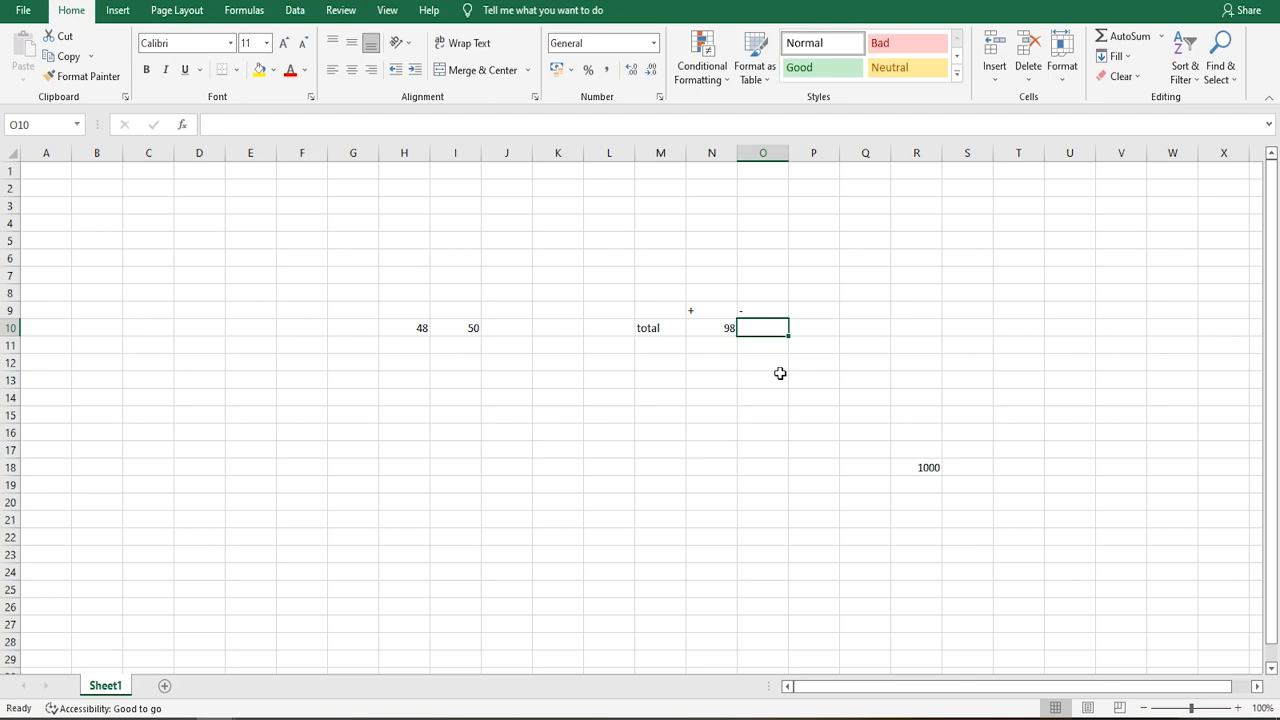
Step: Enter the subtraction formula =H10-I10 in cell O10, under the minus label
type("=")
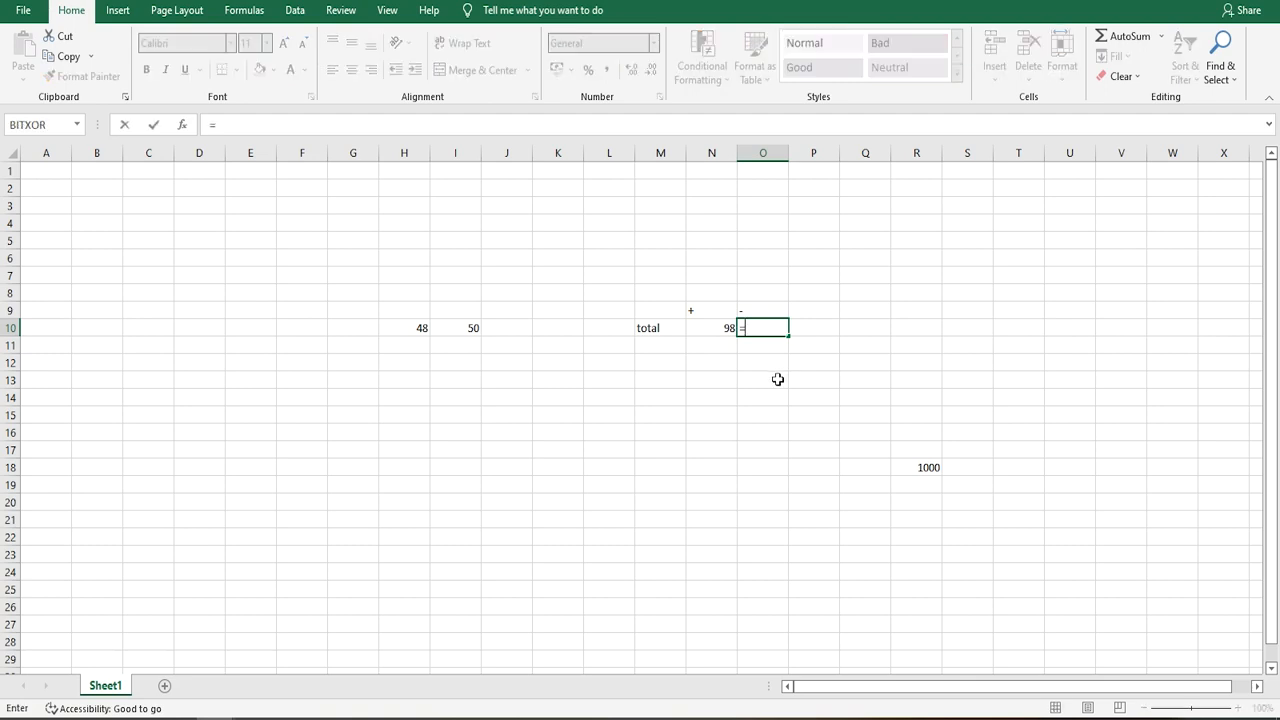
left_click(418, 327)
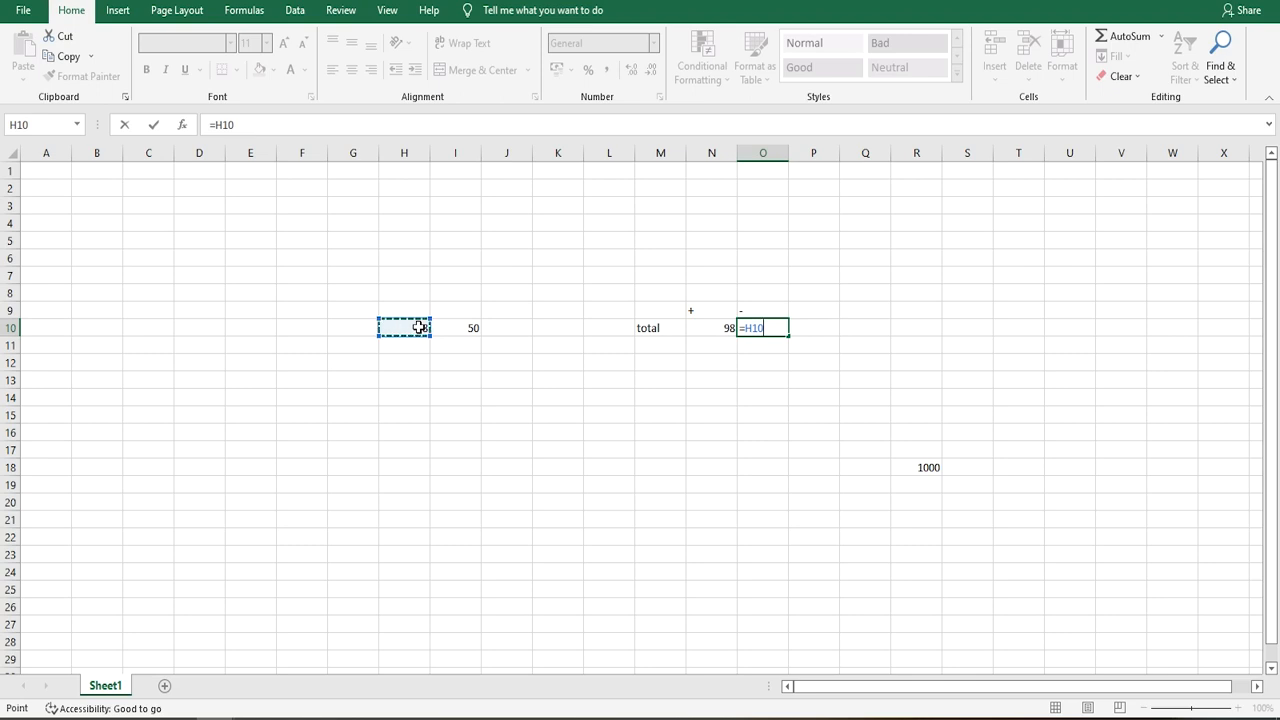
type("-")
left_click(450, 330)
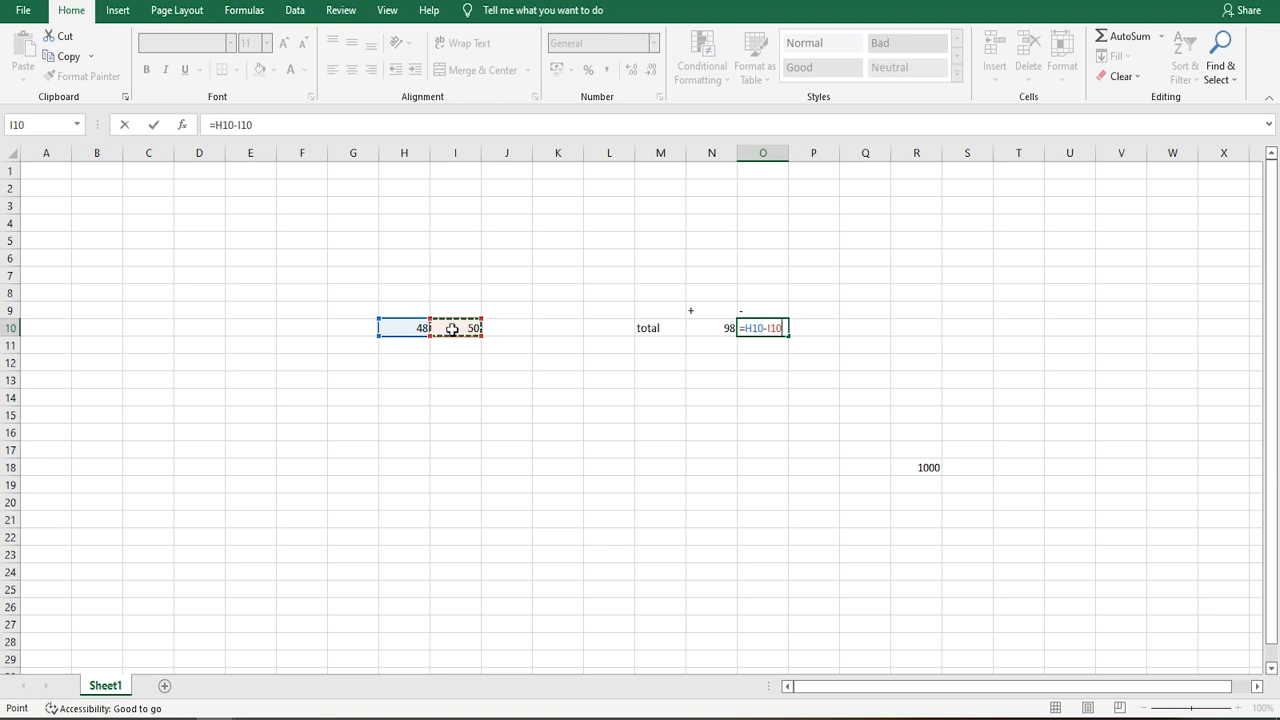
key("Return")
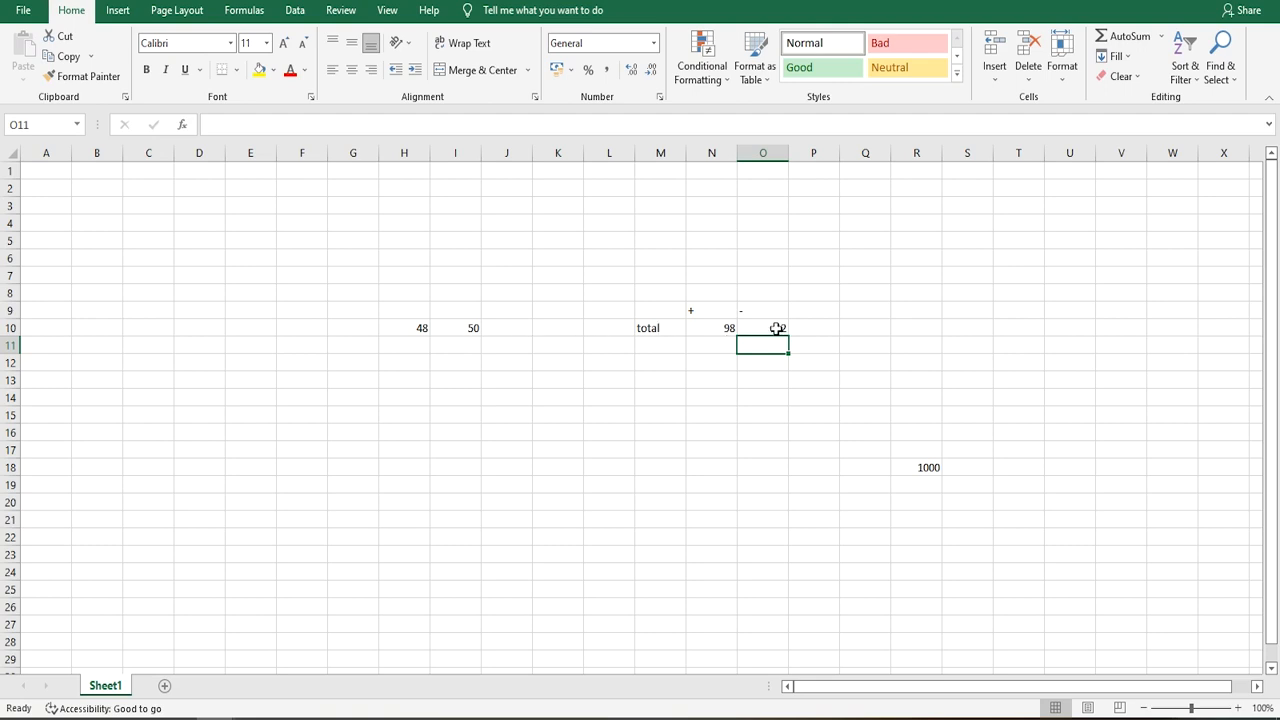
Step: Enter the label * in cell P9 and the multiplication formula =H10*I10 in P10 below it
left_click(813, 311)
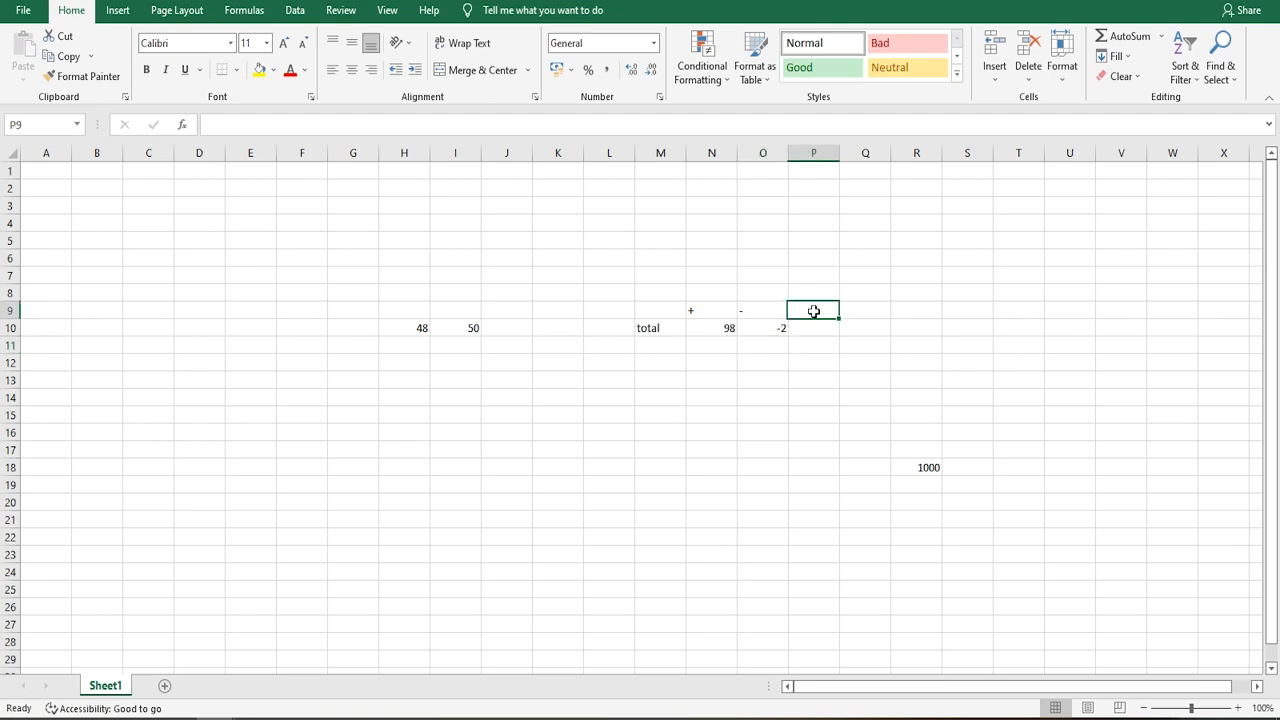
type("*")
key("Return")
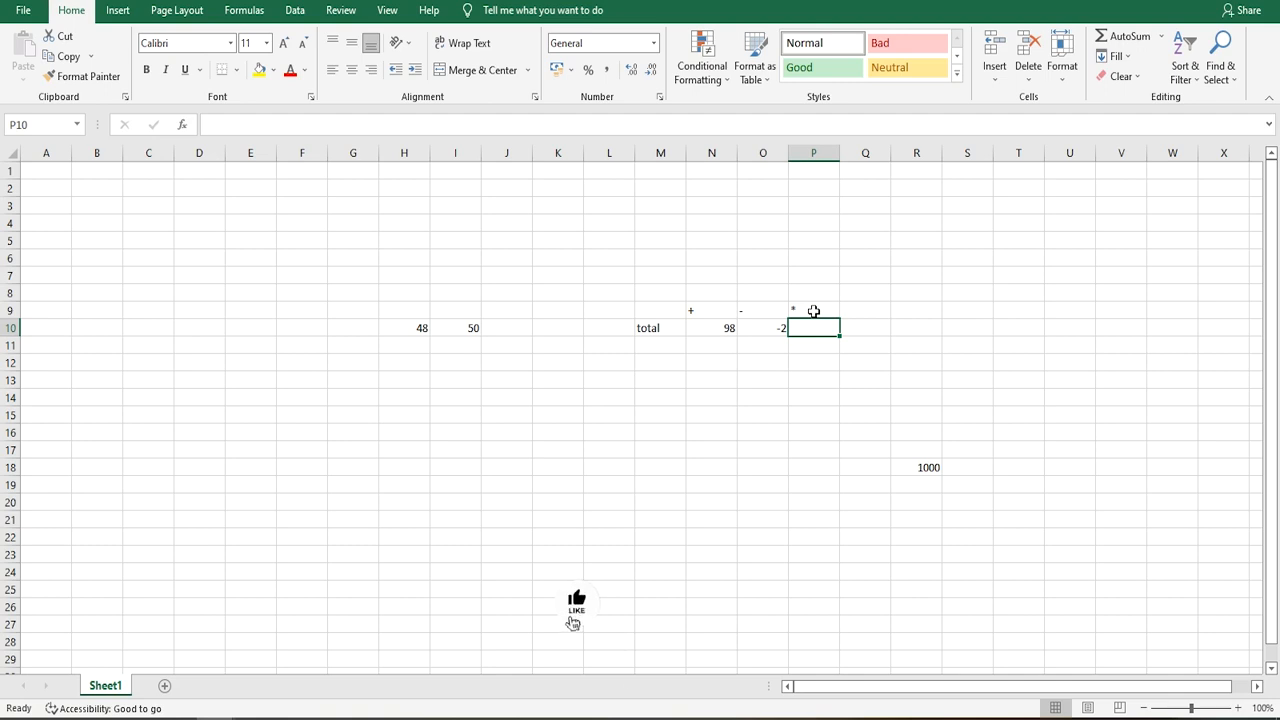
type("=")
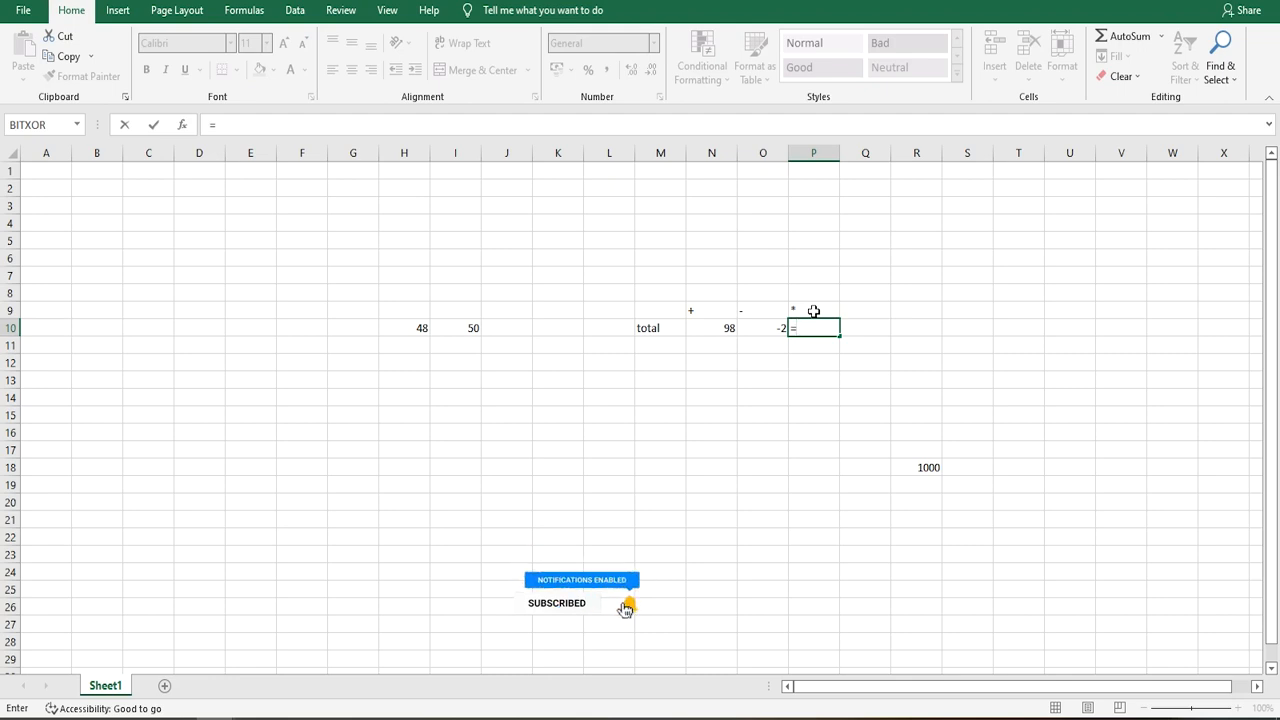
left_click(401, 330)
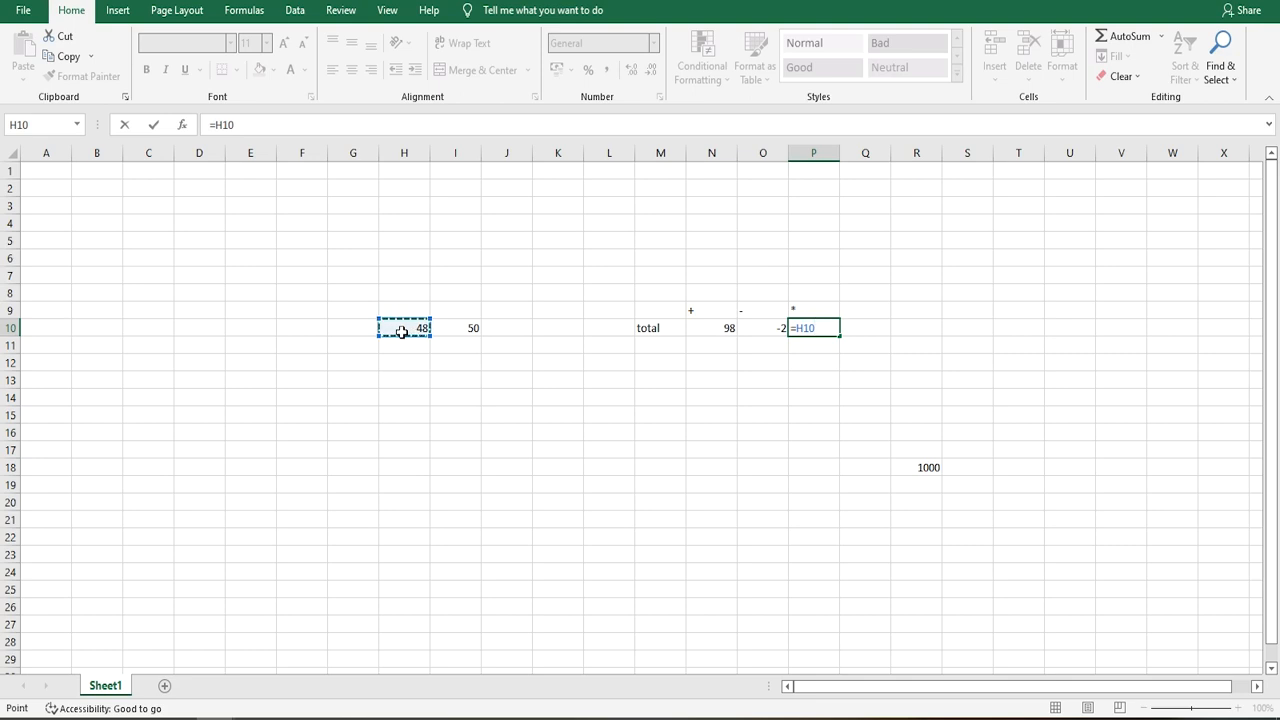
type("*")
left_click(454, 332)
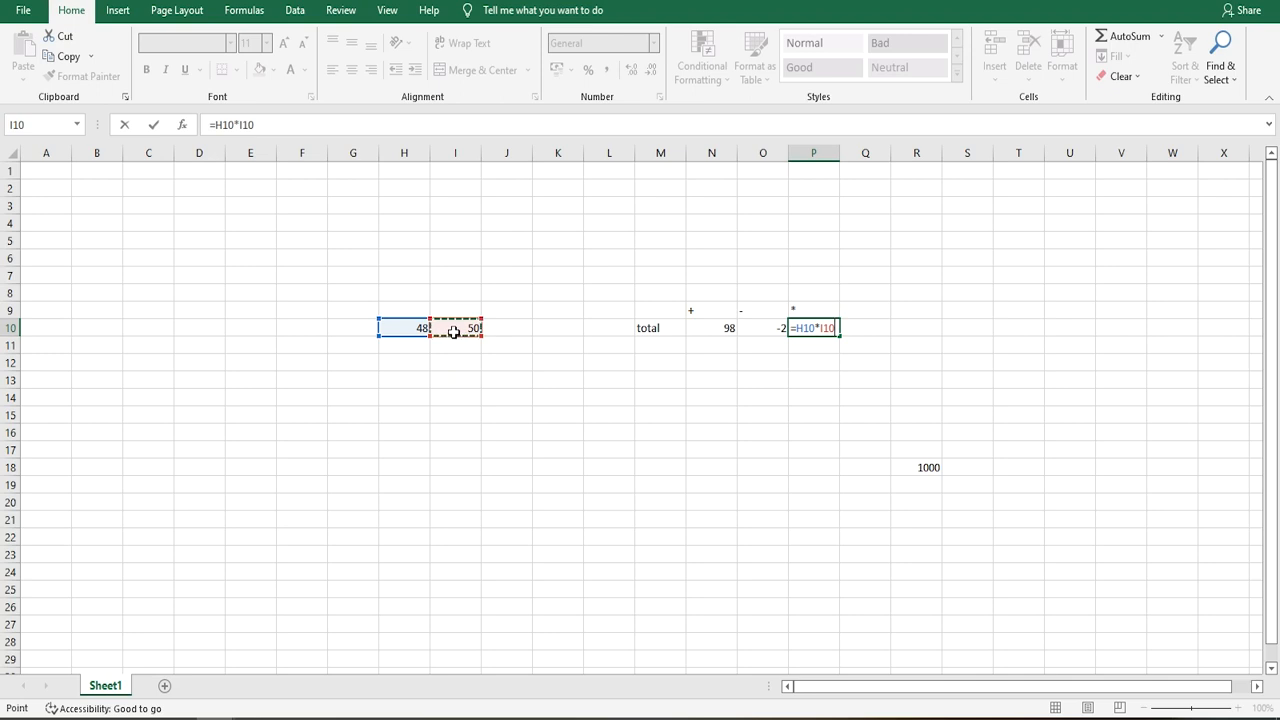
key("Return")
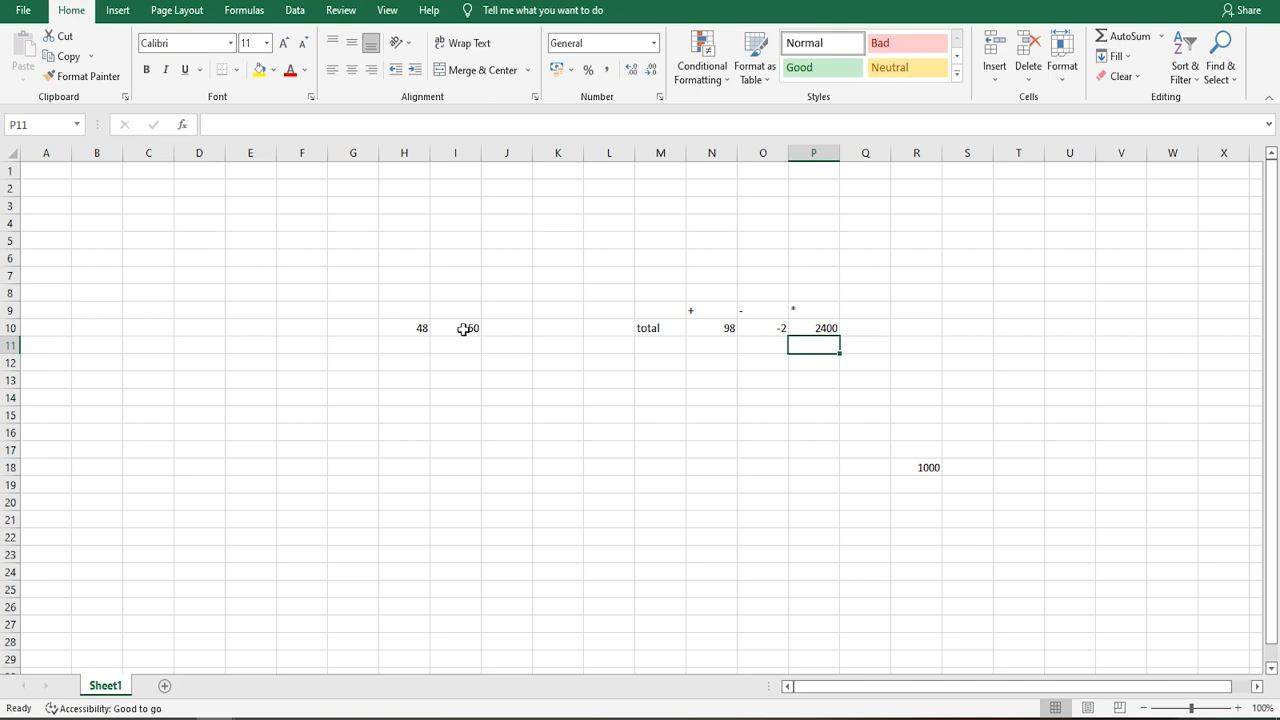
Step: Enter 20 in cell J10 as a third number in the row
left_click(514, 329)
type("20")
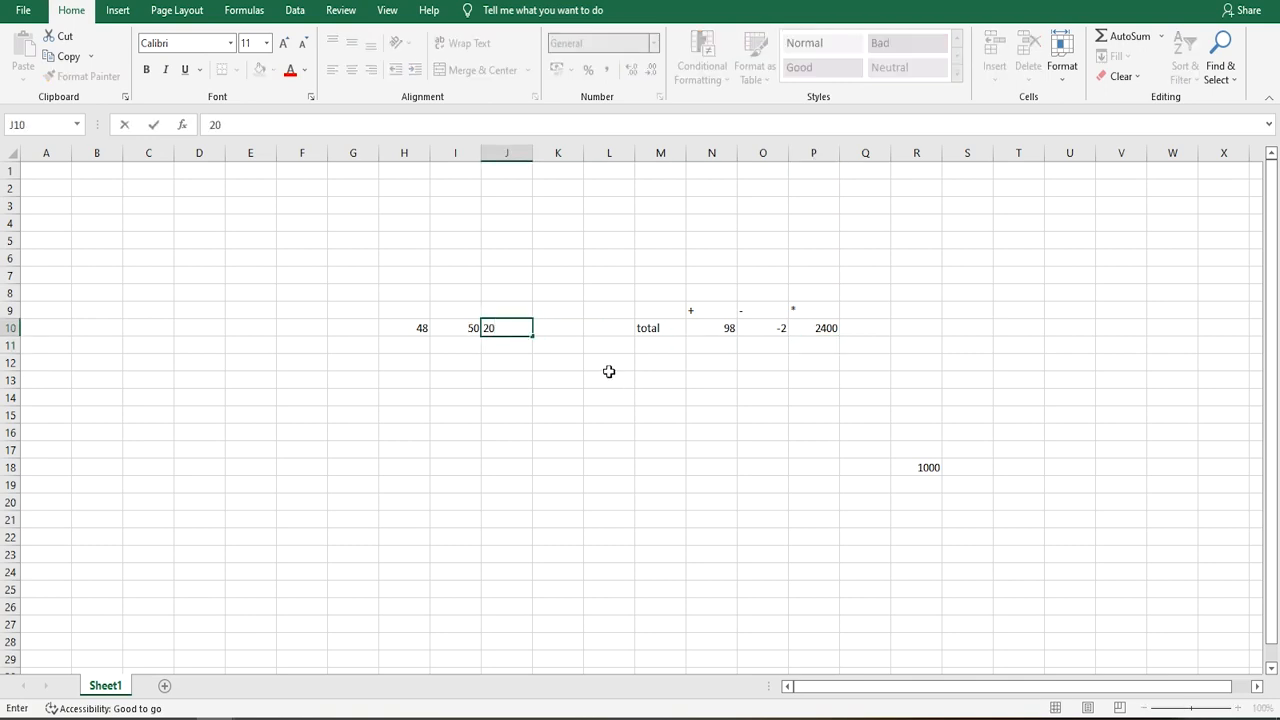
key("Return")
Step: Extend the multiplication formula in cell P10 with the third number, making it =H10*I10*J10
left_click(815, 328)
double_click(818, 328)
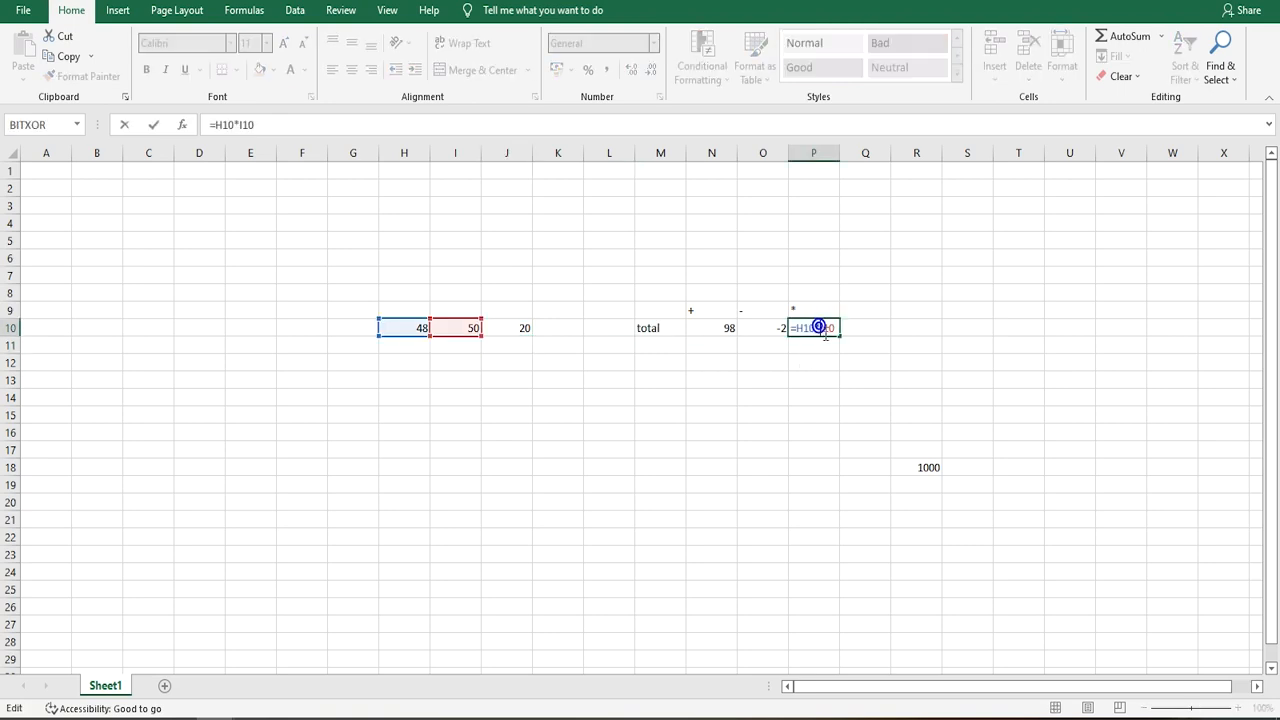
type("*")
left_click(524, 328)
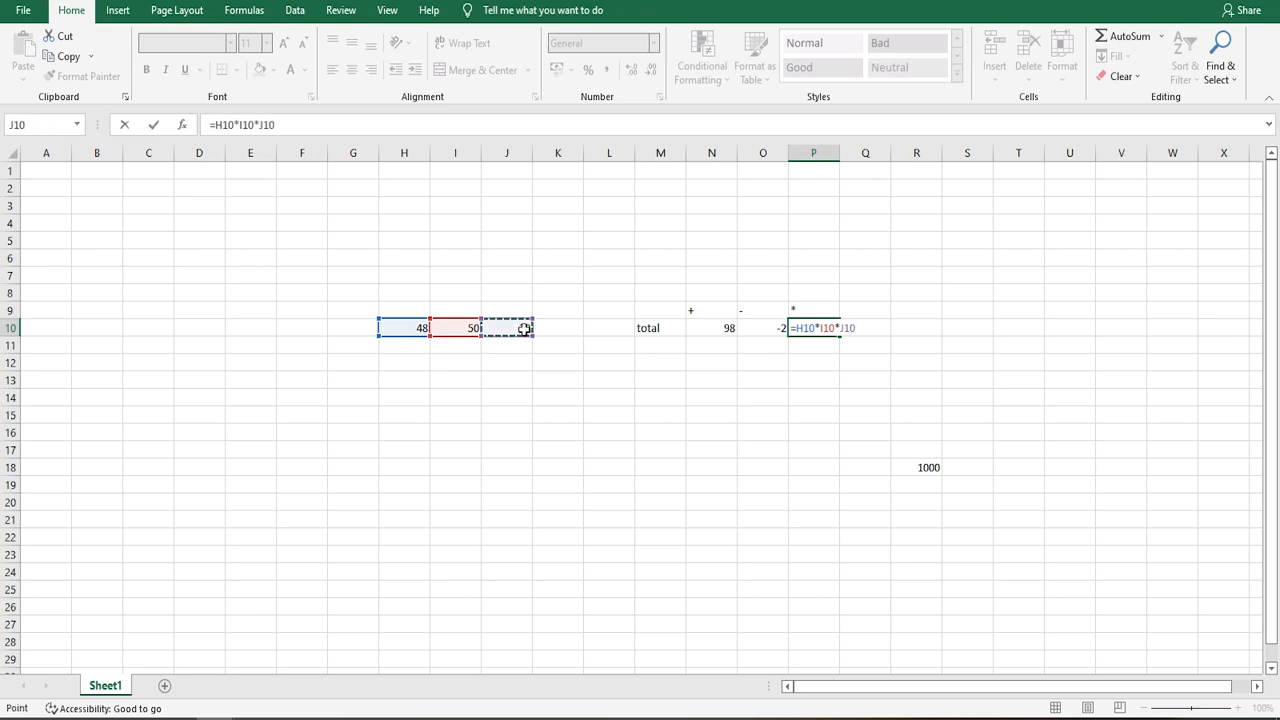
key("Return")
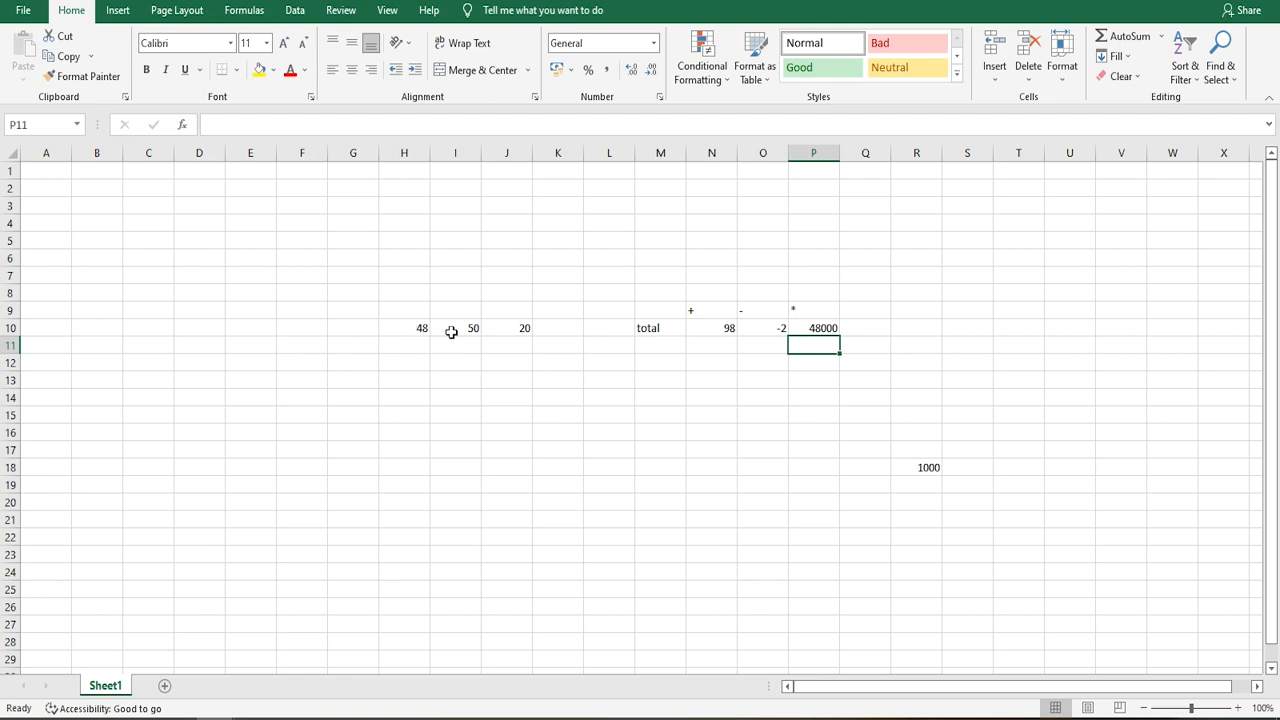
Step: Enter the label div in cell Q9, beside the multiplication label
left_click(858, 327)
left_click(857, 309)
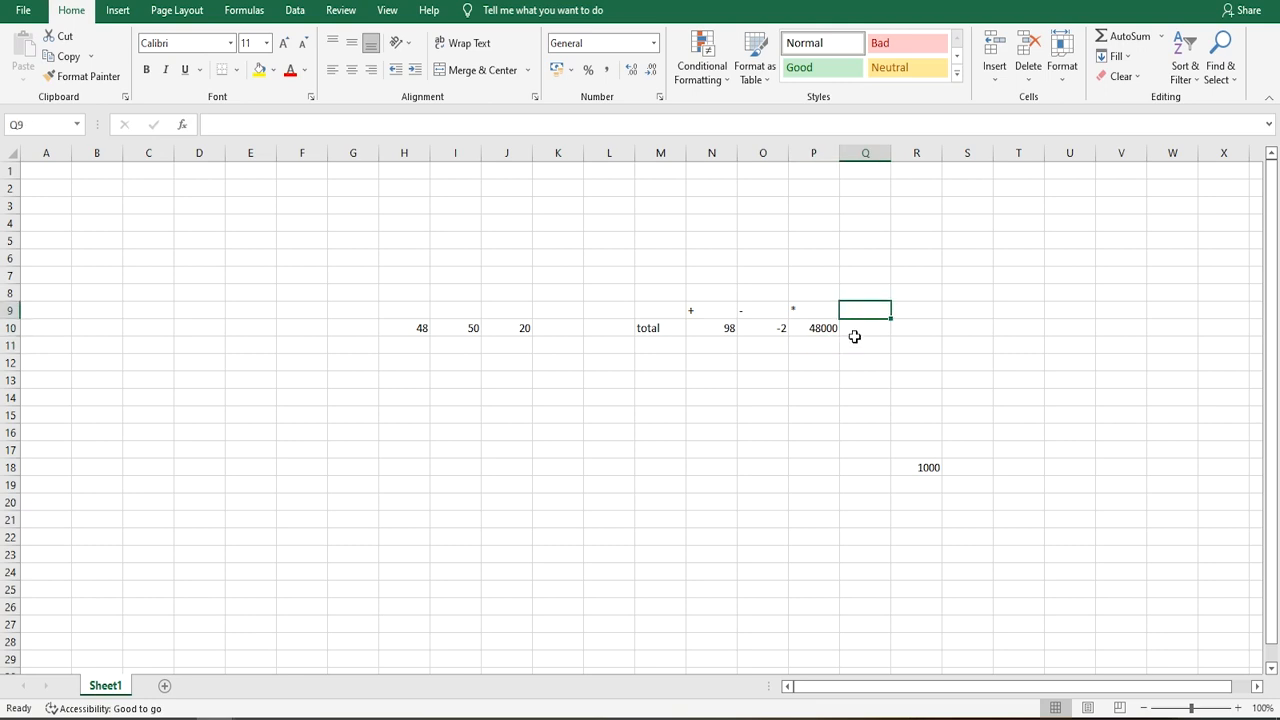
key("alt")
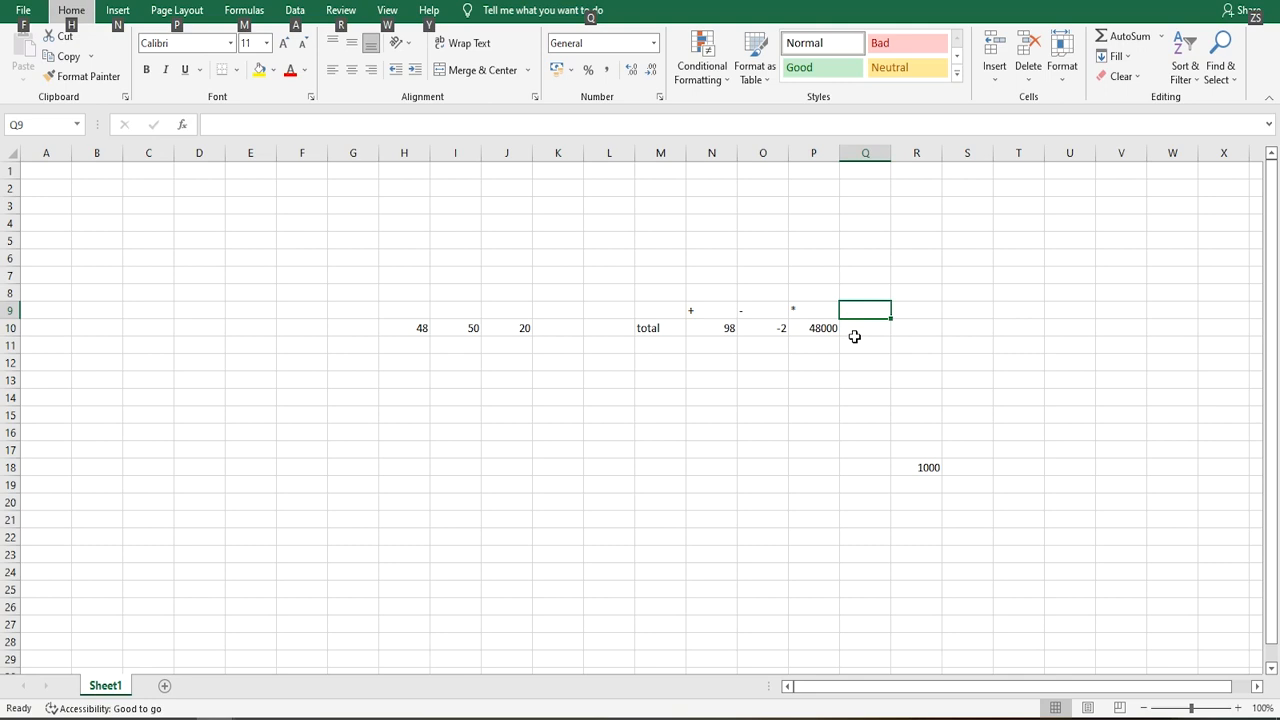
left_click(854, 337)
left_click(859, 310)
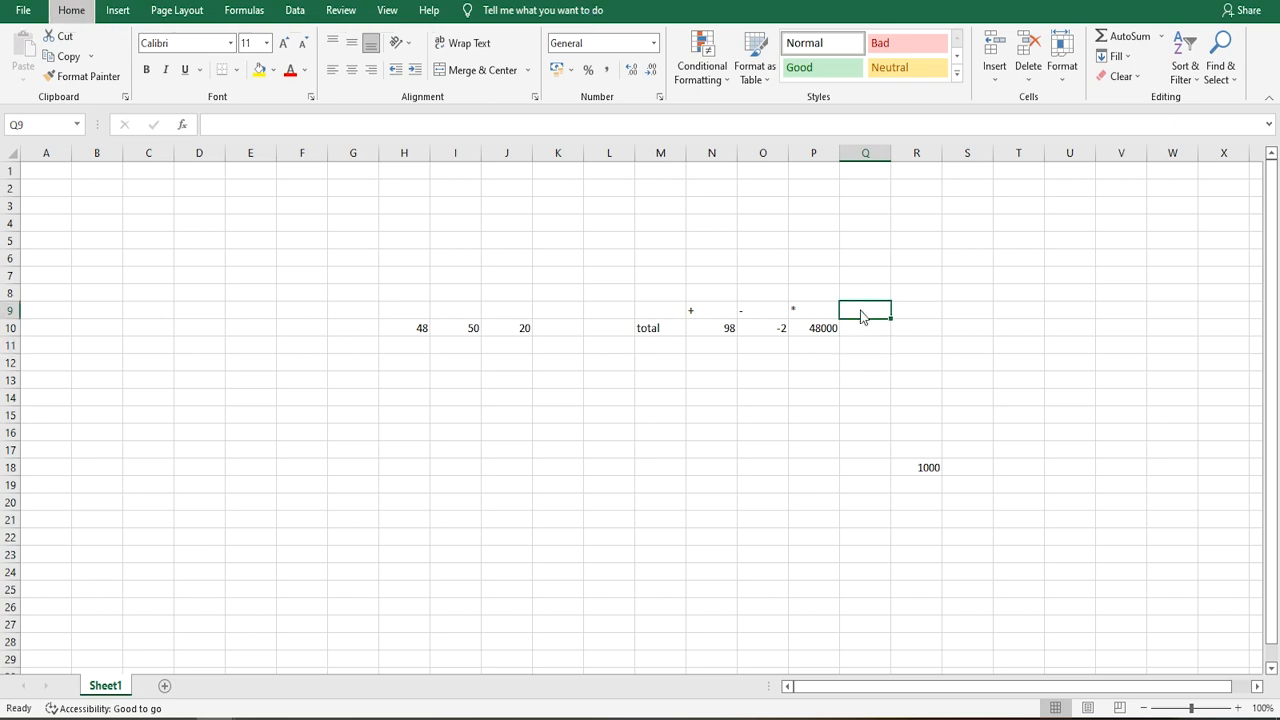
left_click(849, 327)
left_click(860, 310)
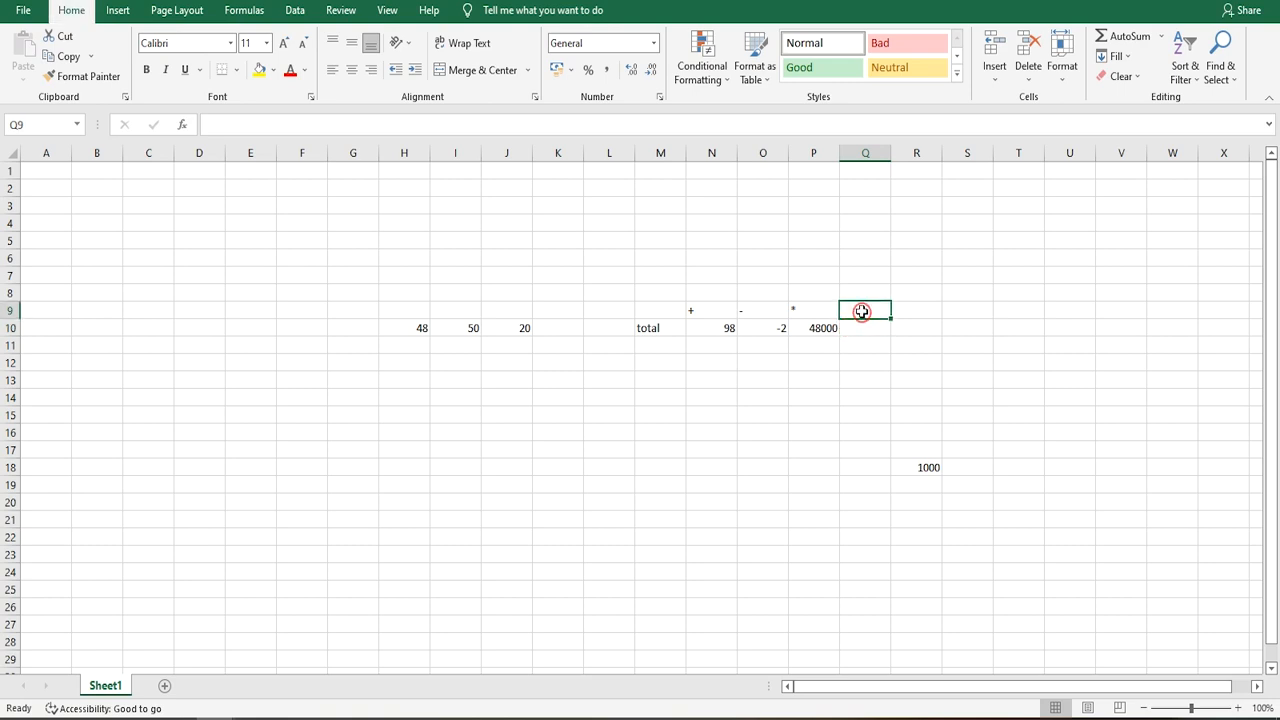
type("div")
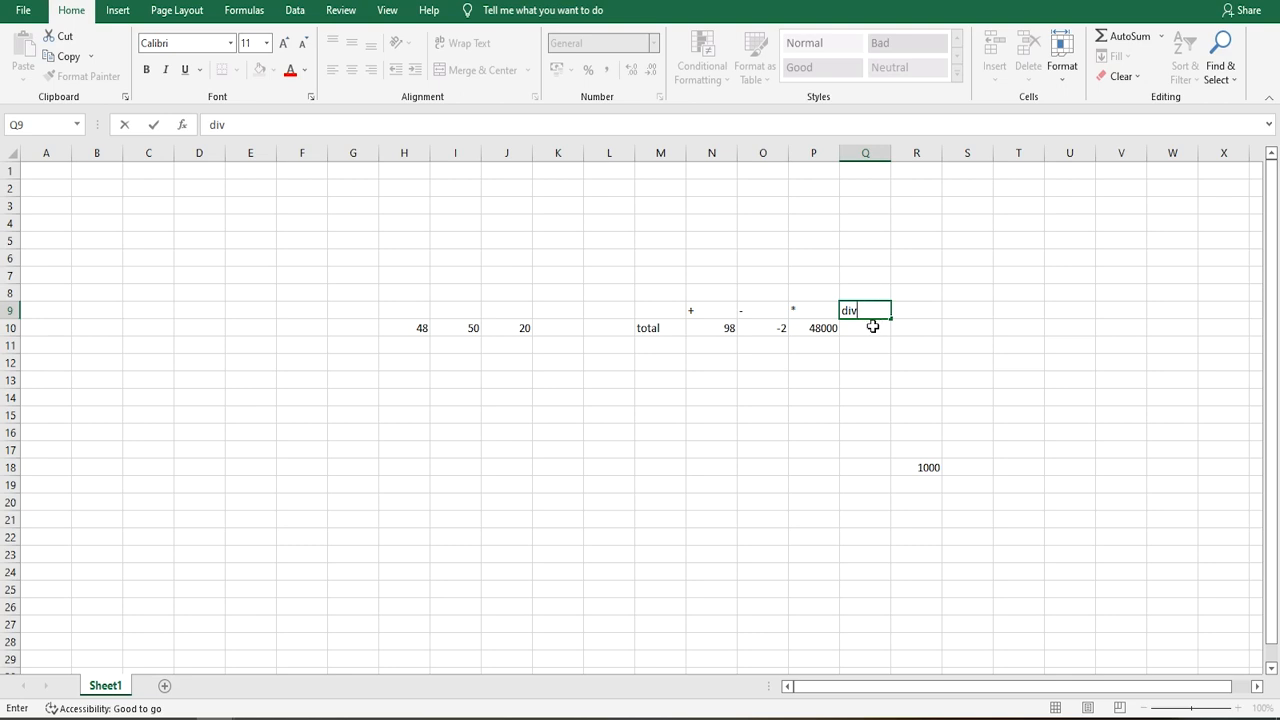
left_click(871, 326)
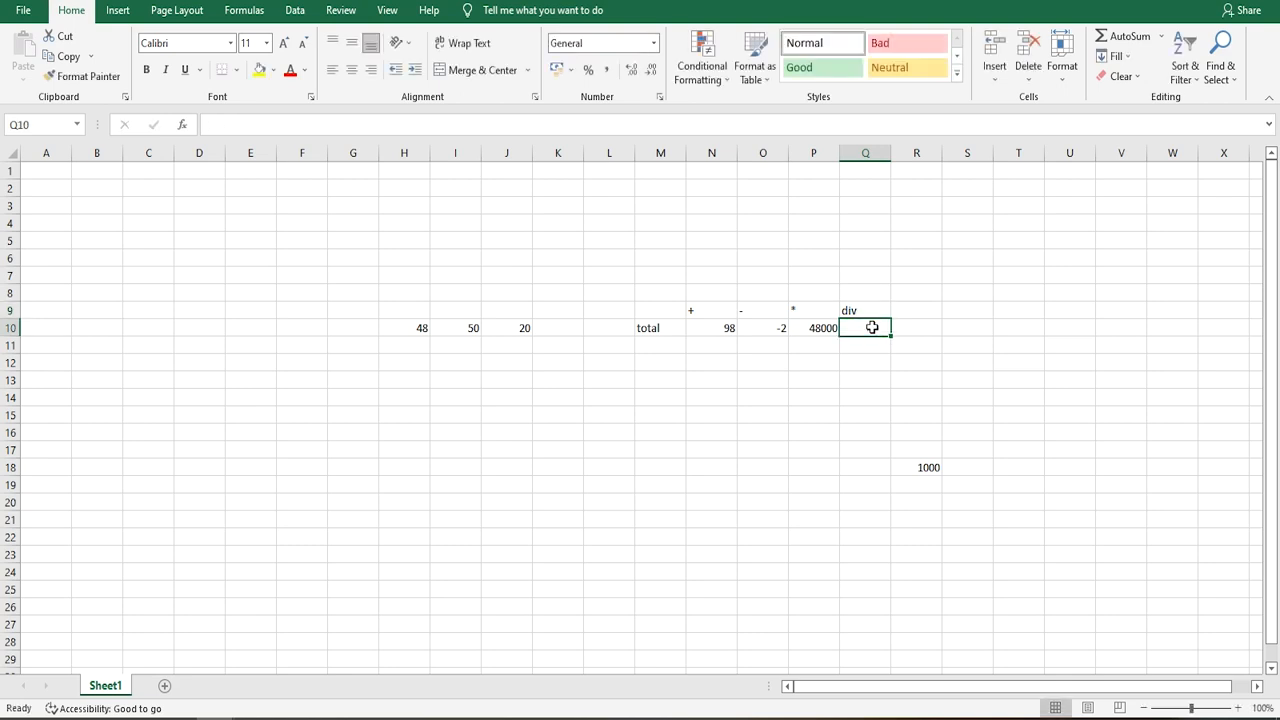
Step: Enter the division numbers 120 in cell H13 and 12 in cell I13
left_click(419, 378)
type("120")
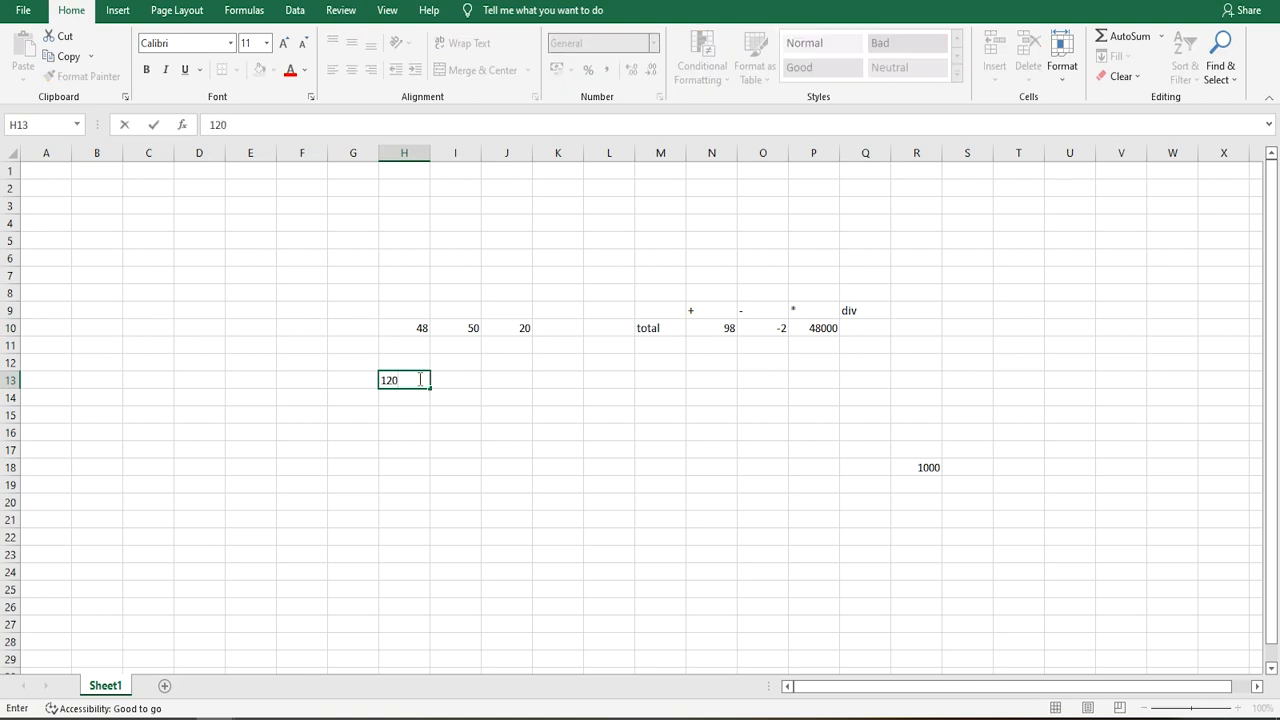
key("Tab")
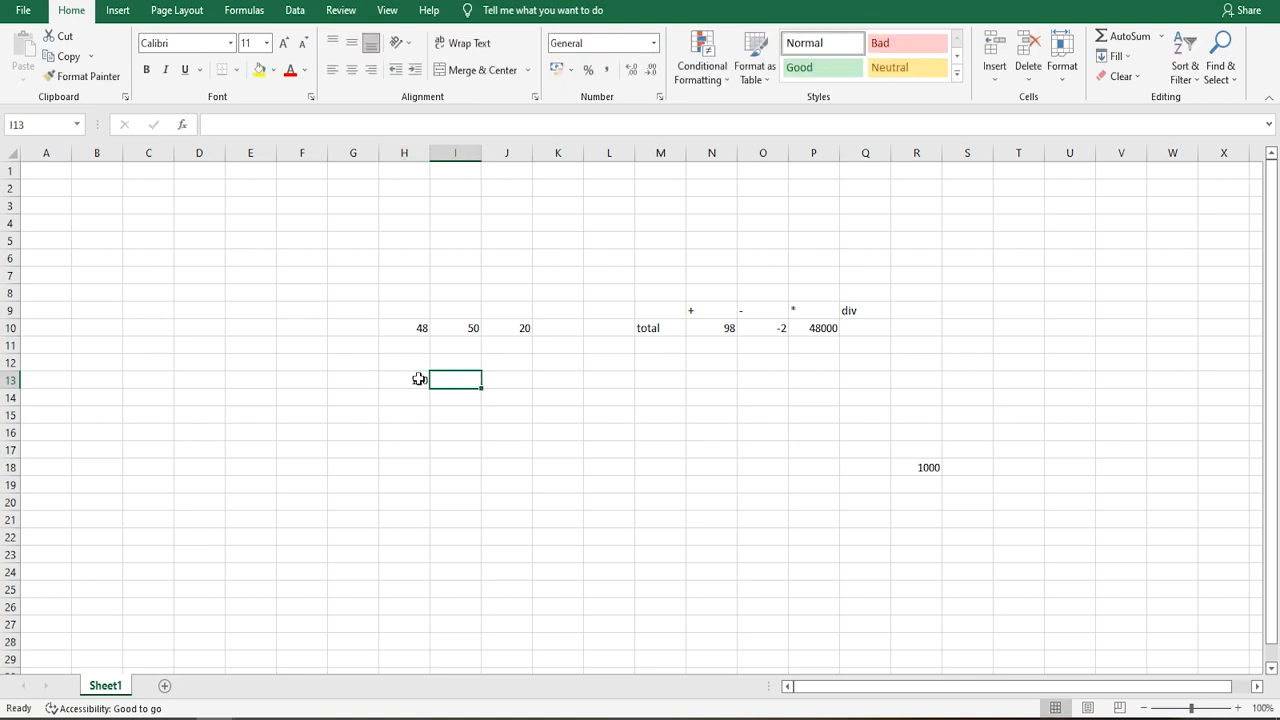
type("12")
key("Return")
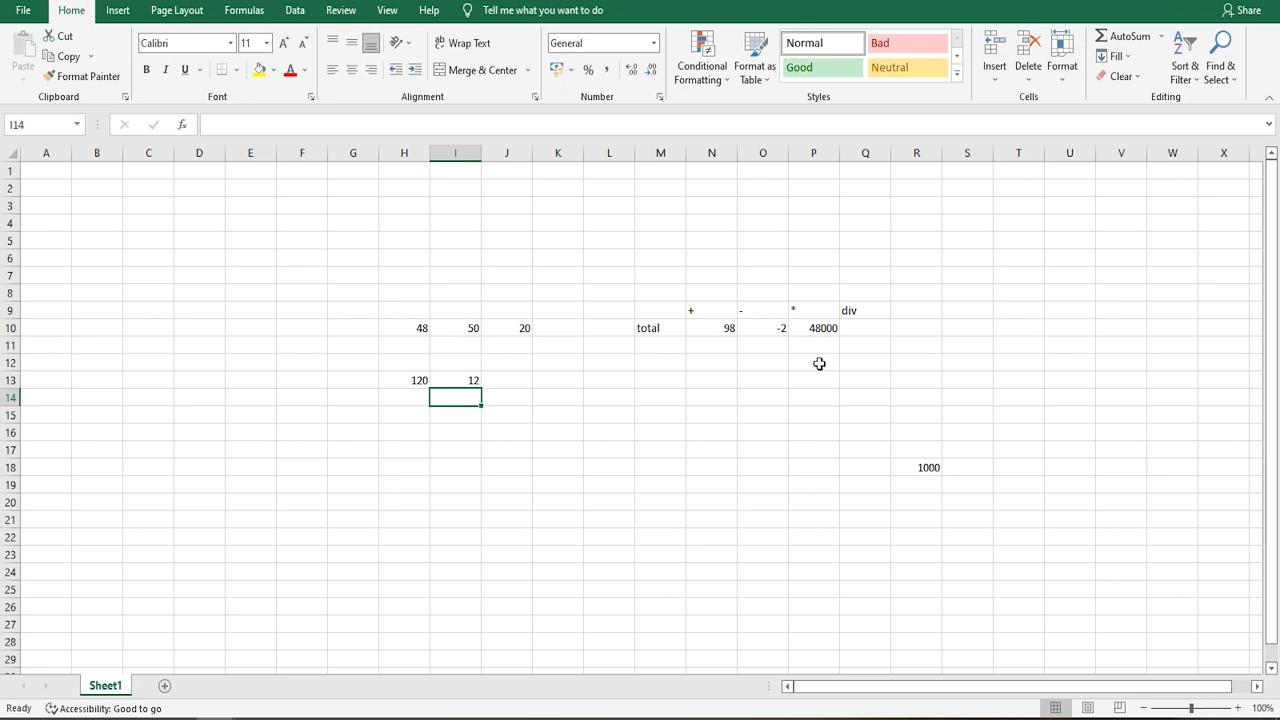
Step: Enter the division formula =H13/I13 in cell Q11, under the div label
left_click(864, 346)
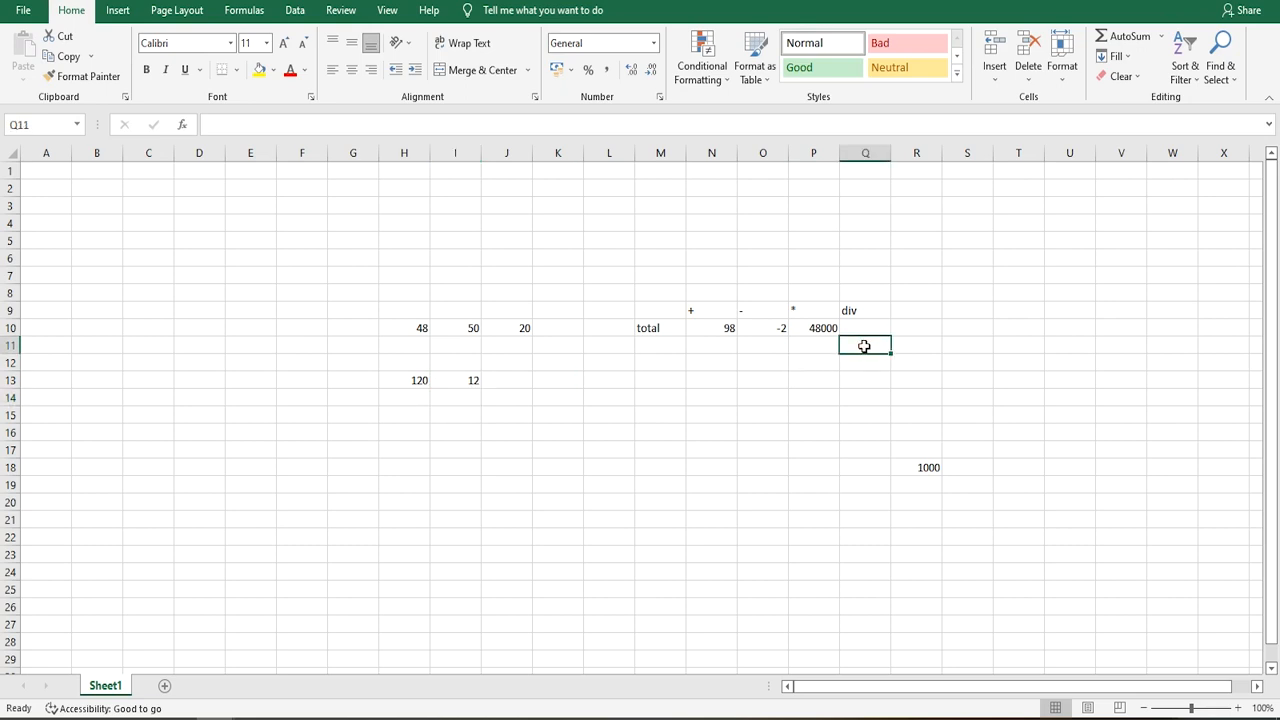
type("=")
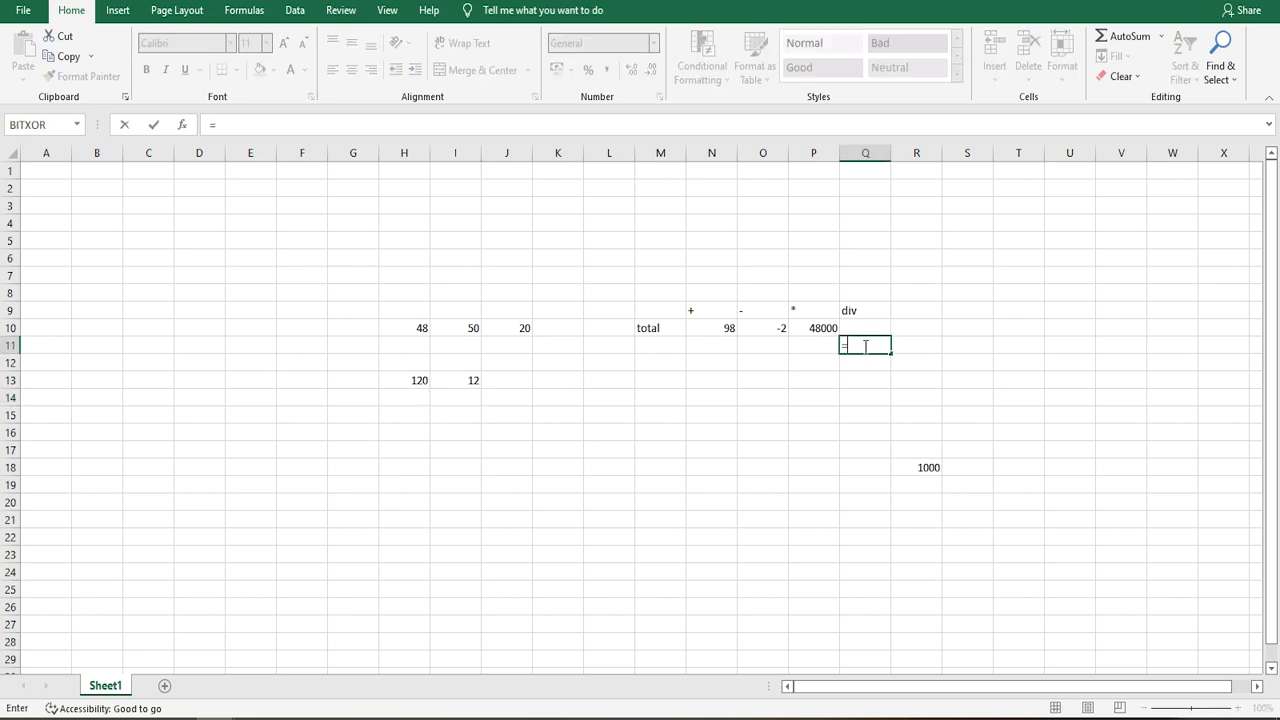
left_click(412, 381)
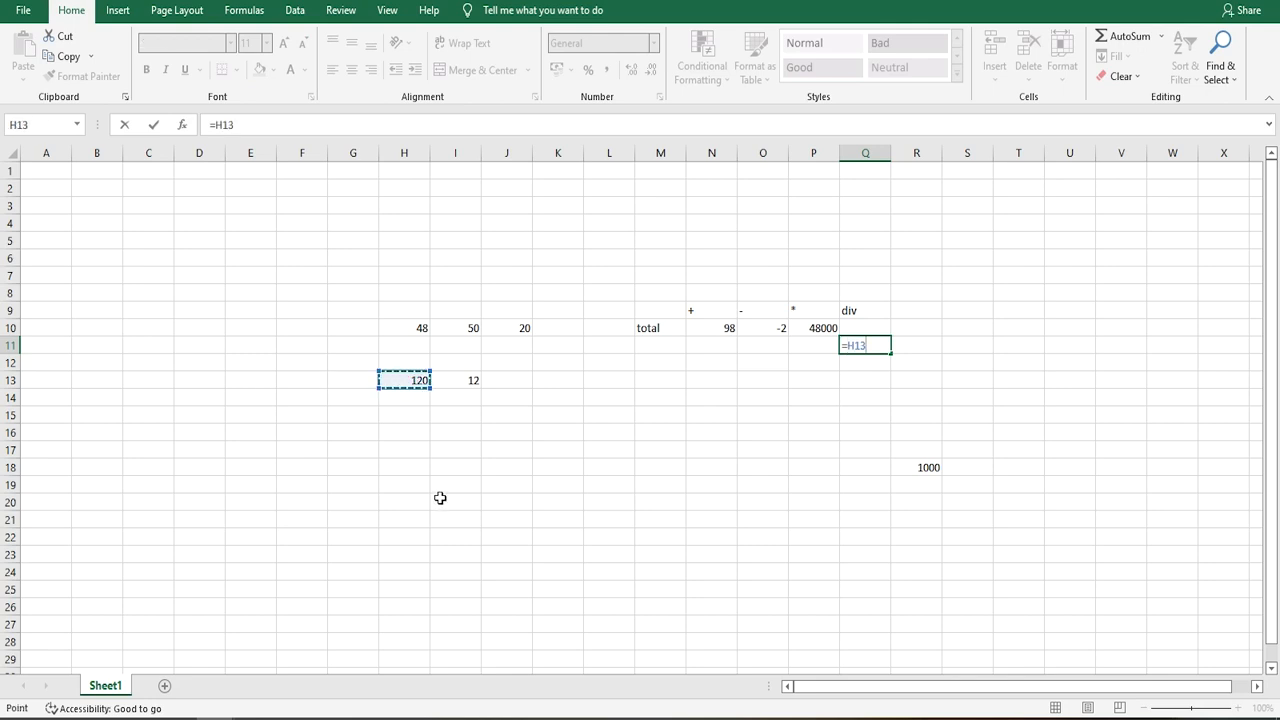
type("/")
left_click(470, 383)
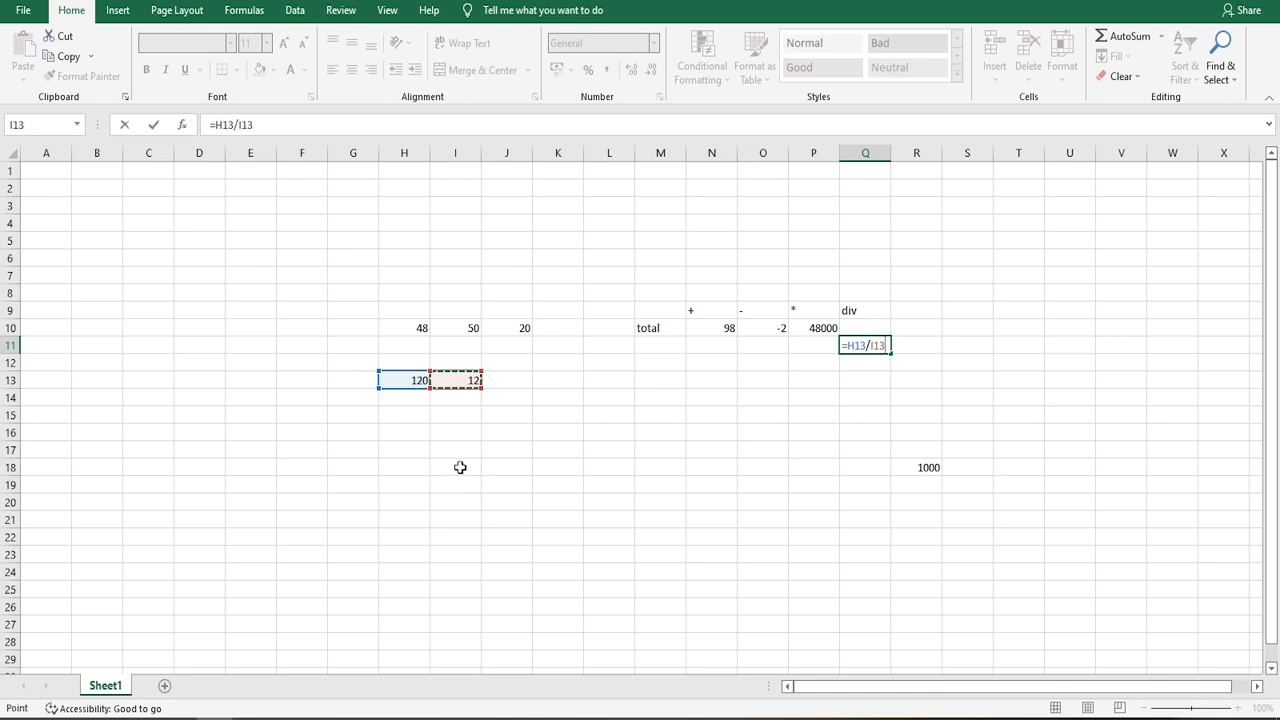
key("Return")
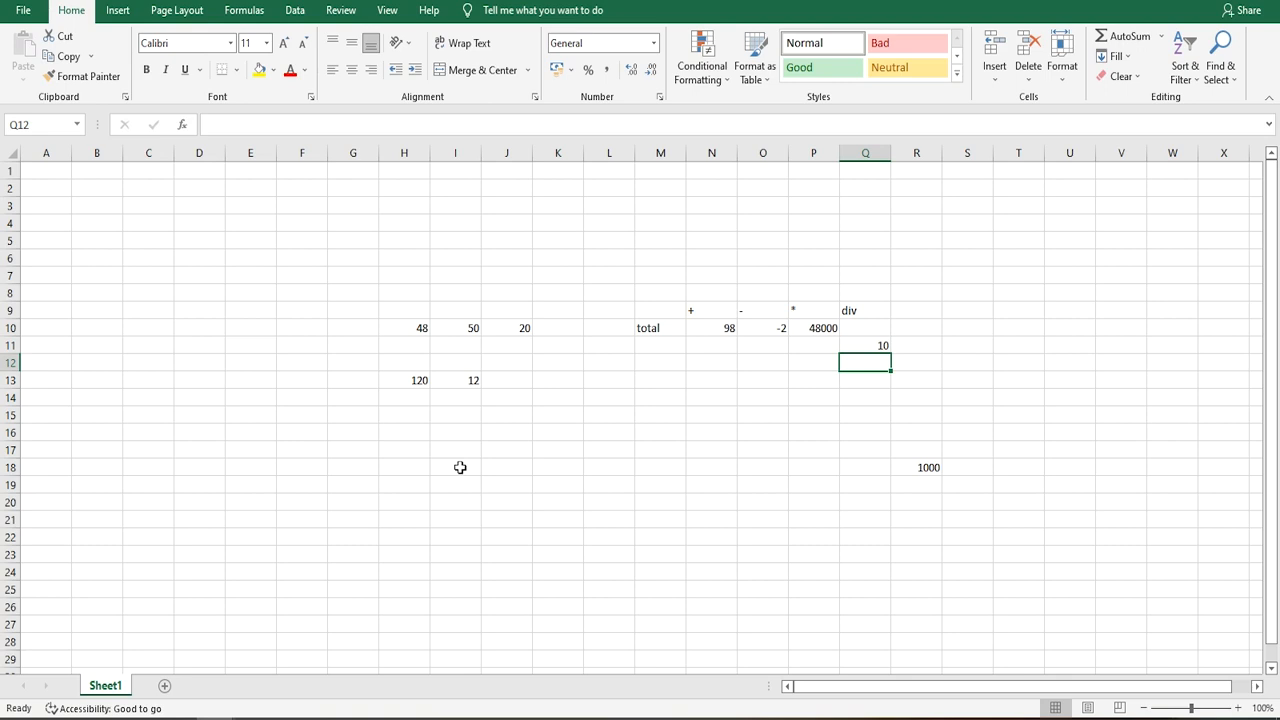
Step: Add the three row 10 numbers in cell N13 with SUM, using the separate references H10,I10,J10
left_click(709, 381)
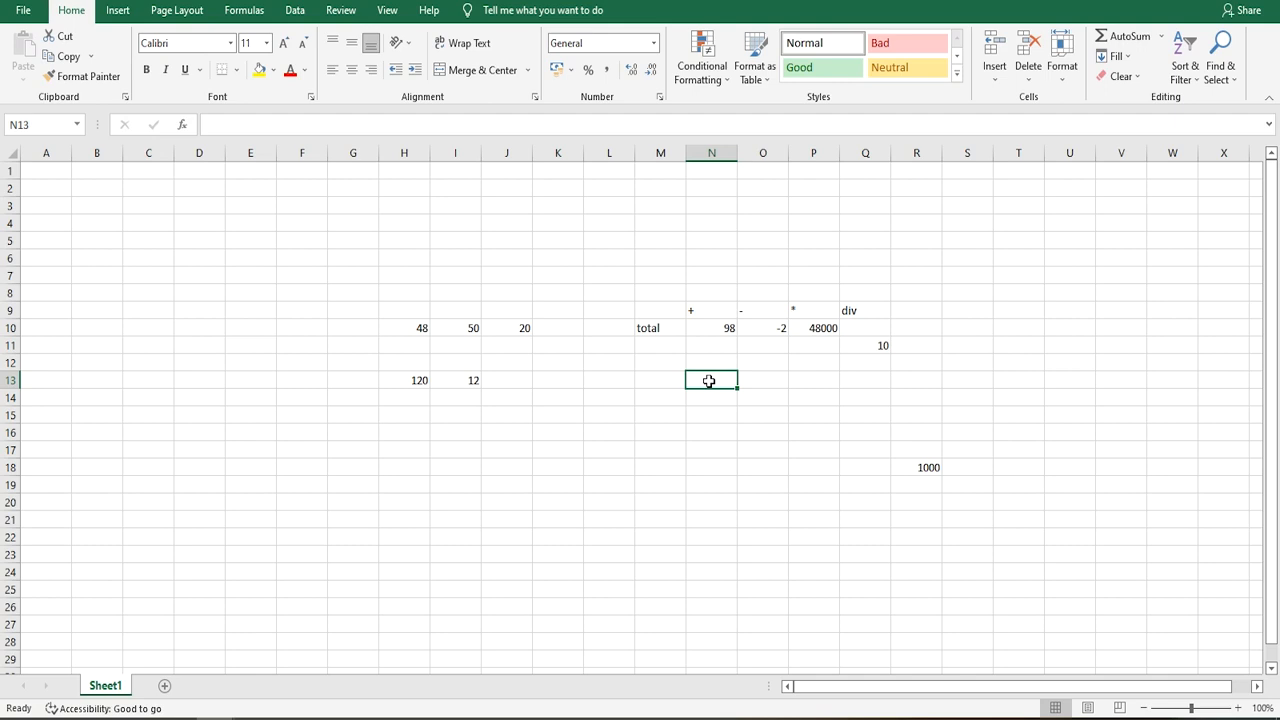
type("=")
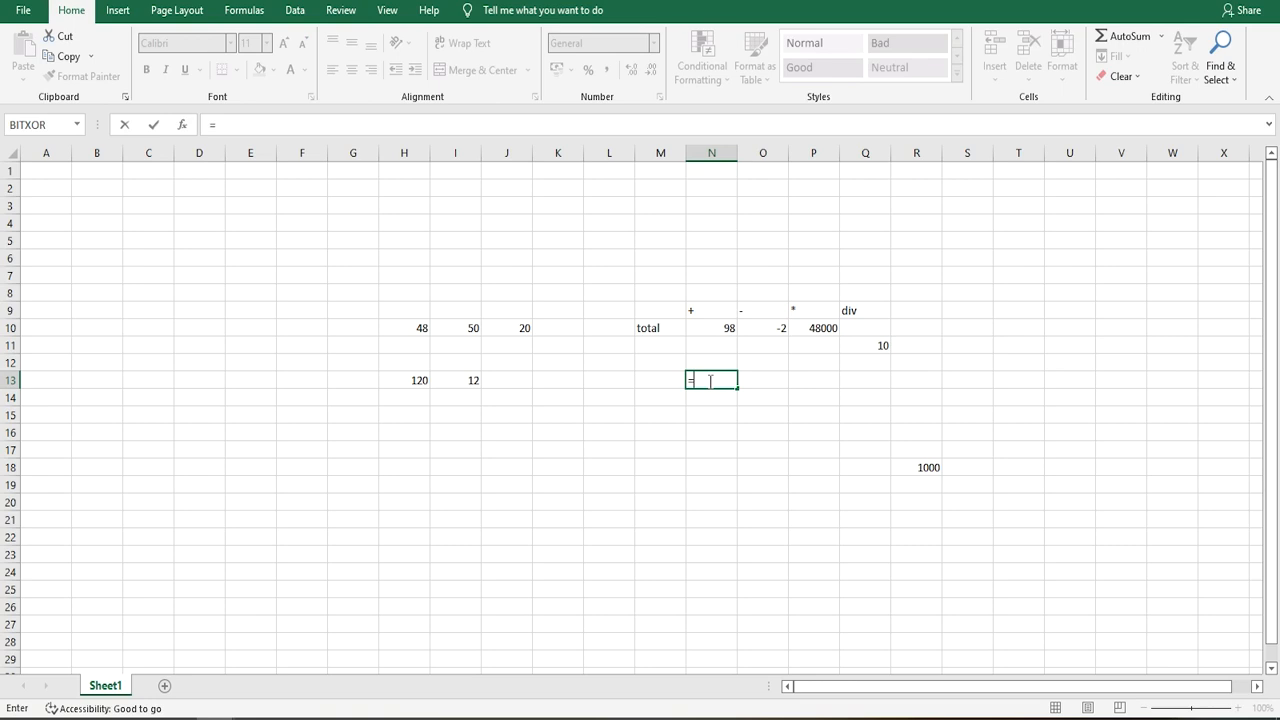
type("sum")
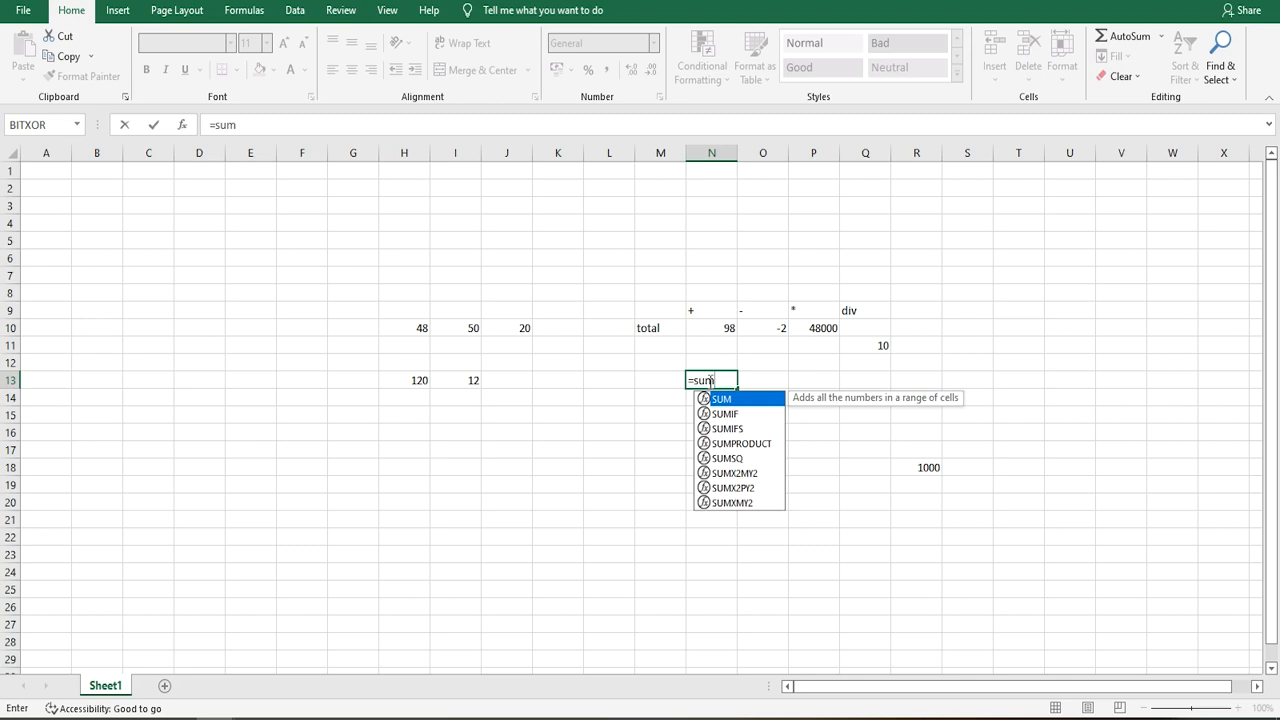
key("Tab")
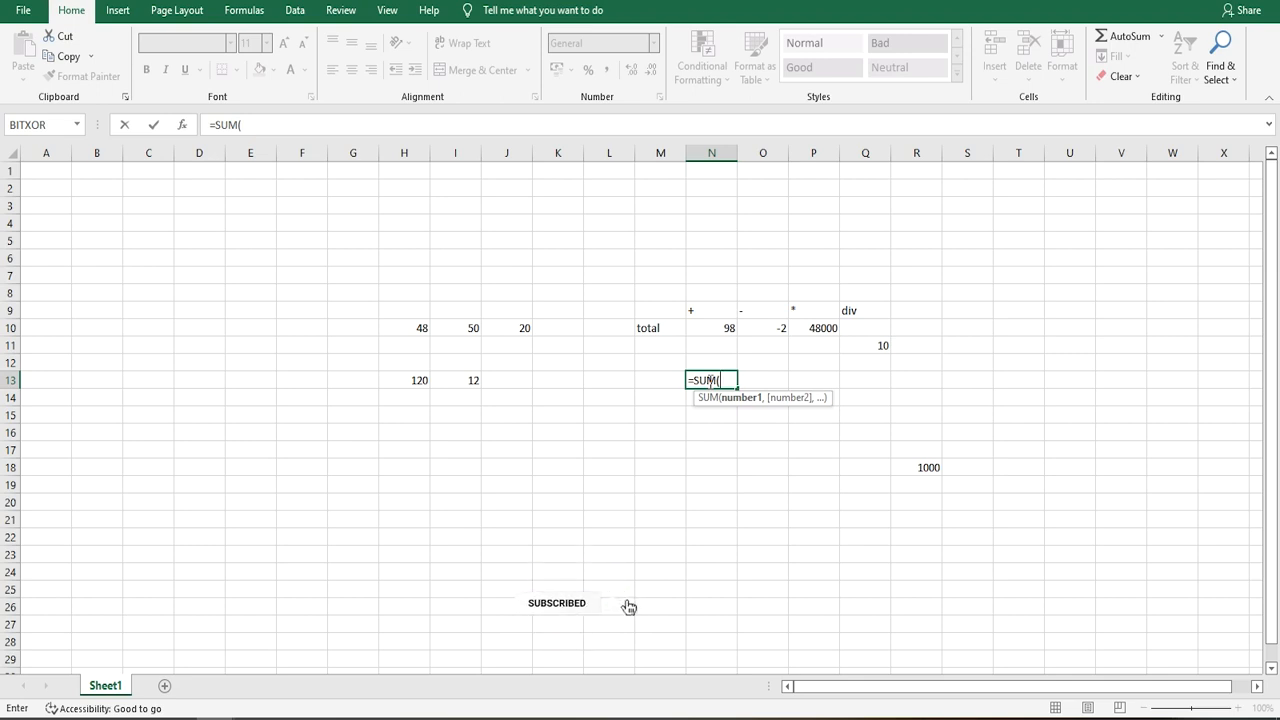
left_click(420, 328)
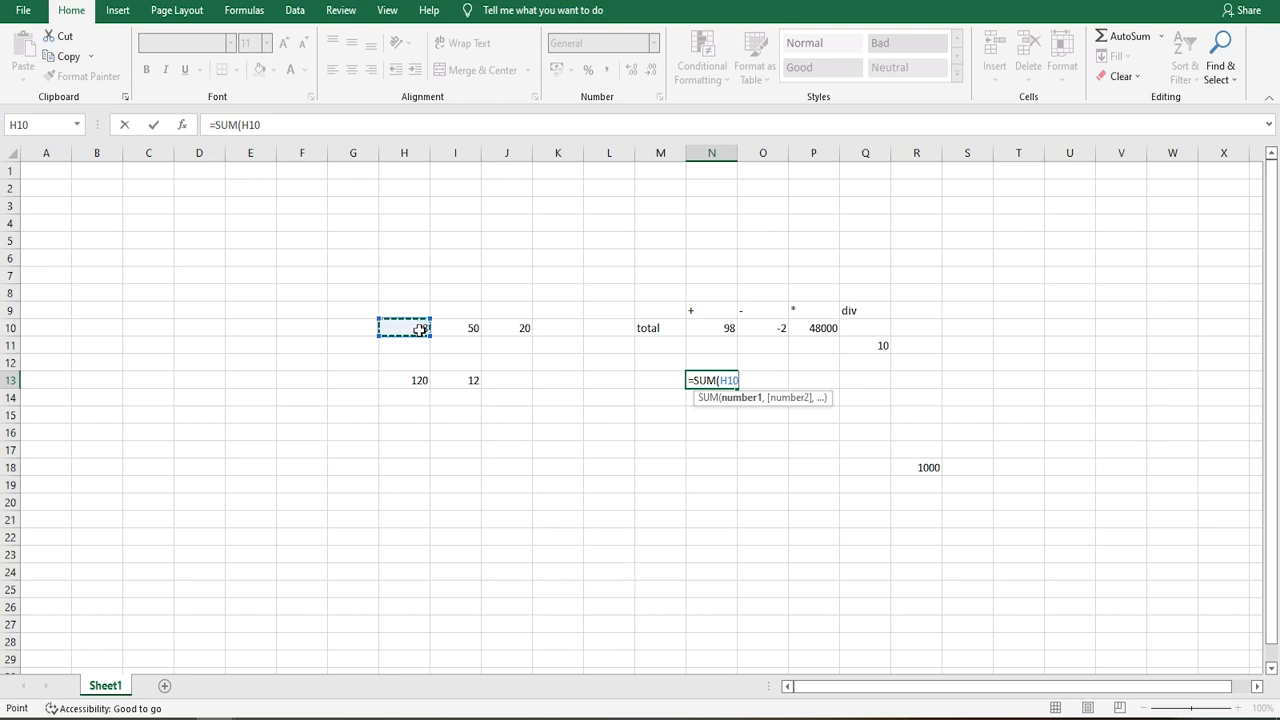
type(",")
left_click(443, 329)
type(",")
left_click(506, 333)
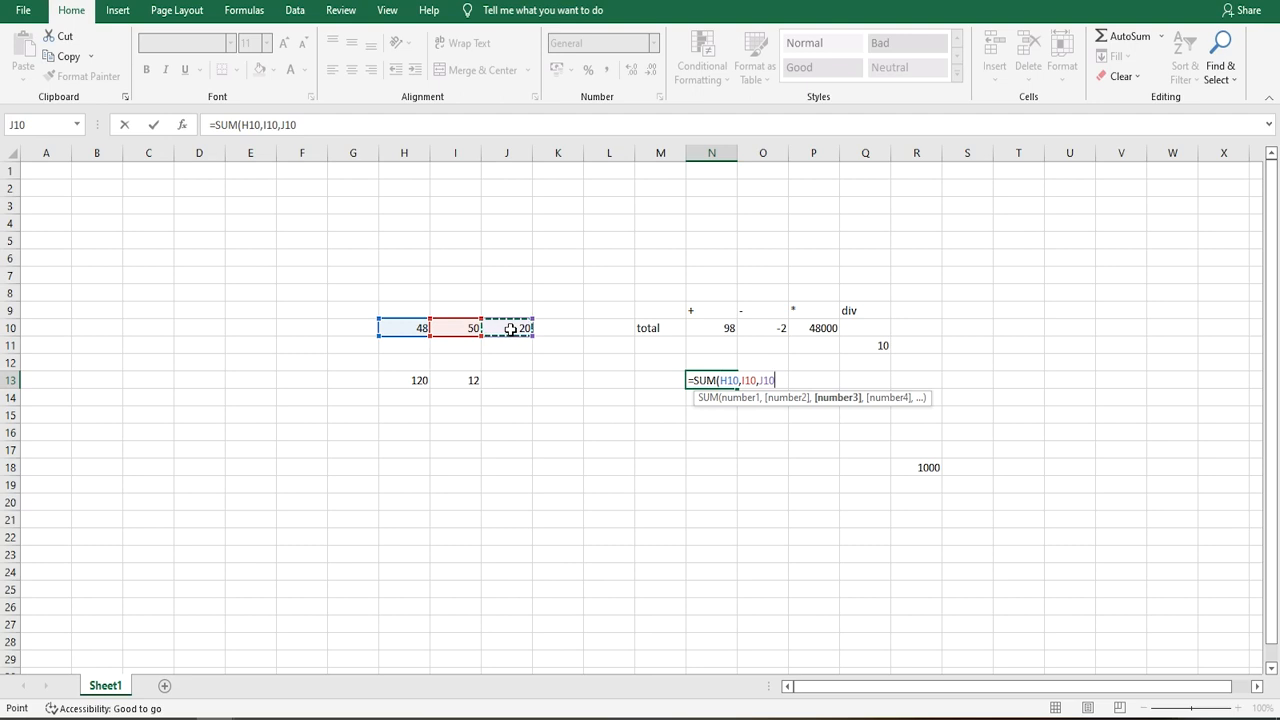
key("Return")
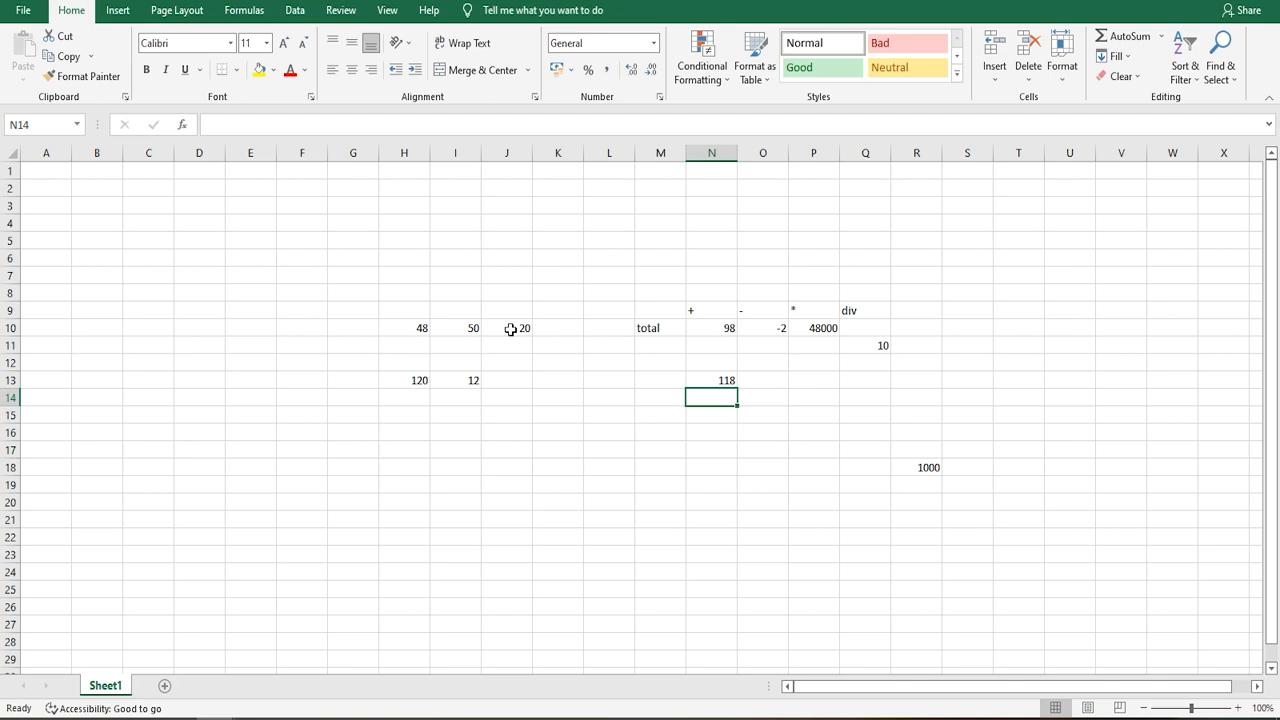
Step: Add the same three numbers in cell N14 with SUM over the range H10:J10
type("=")
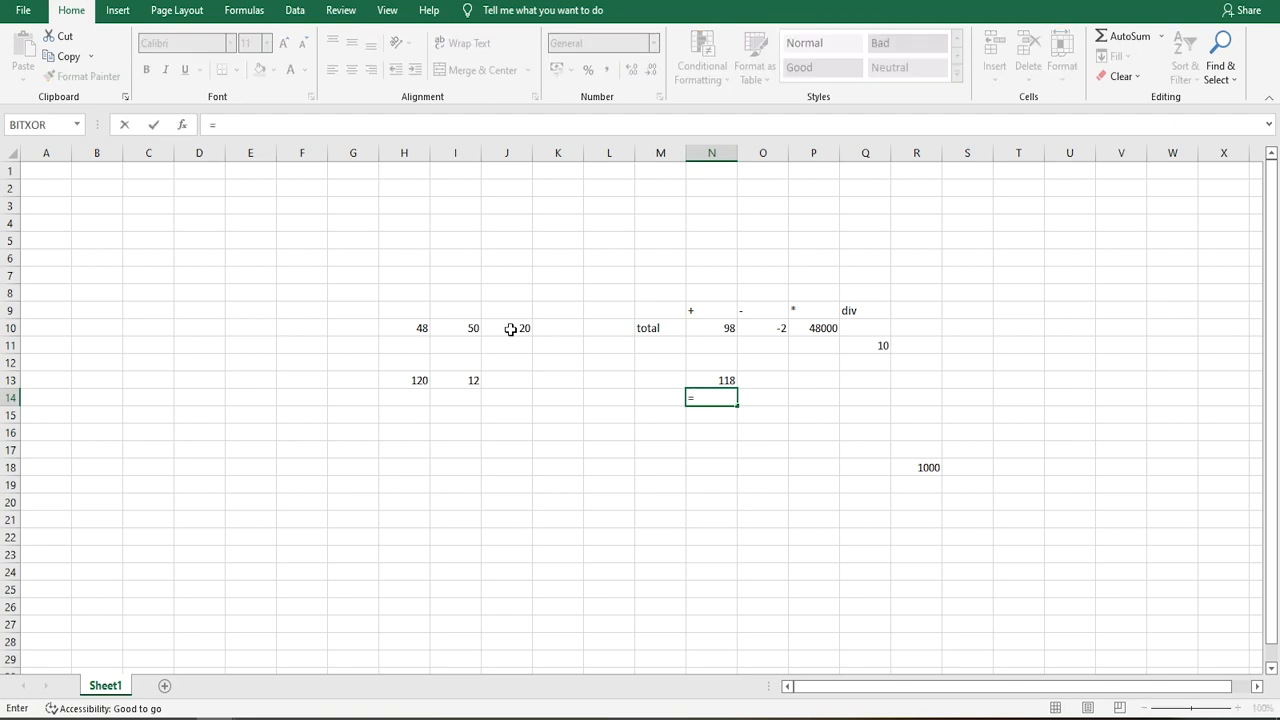
type("sum")
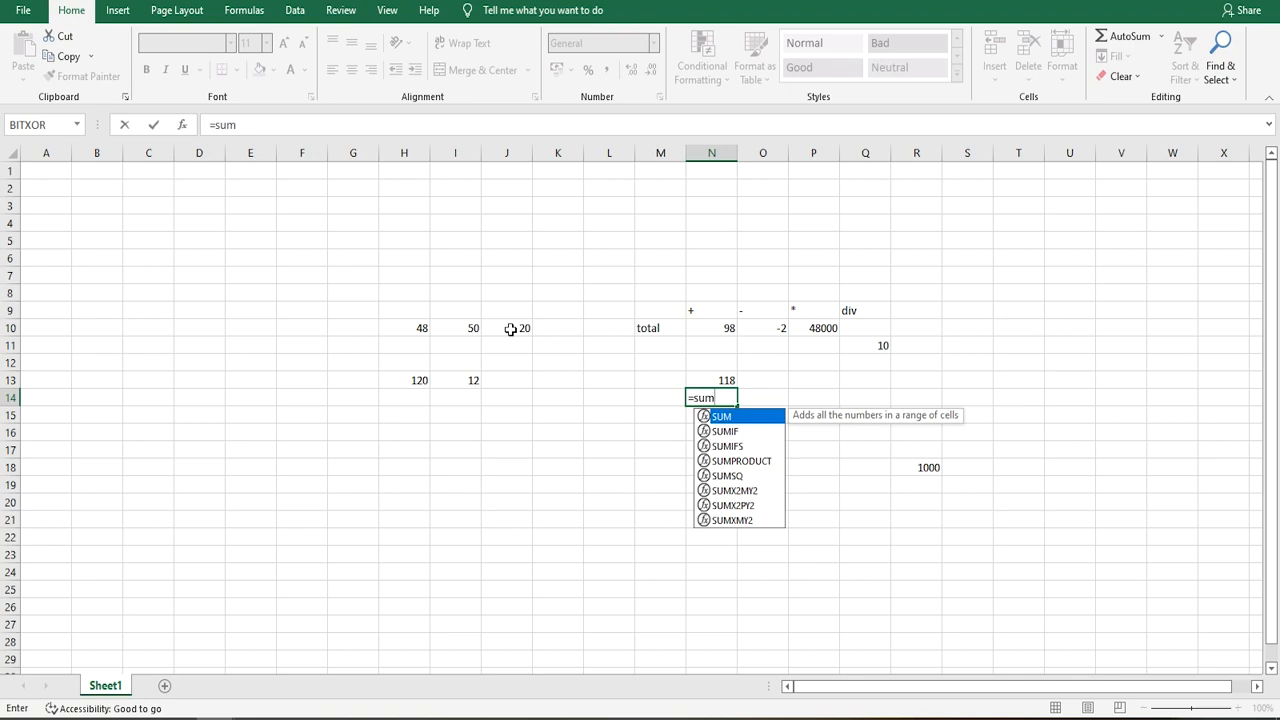
key("Tab")
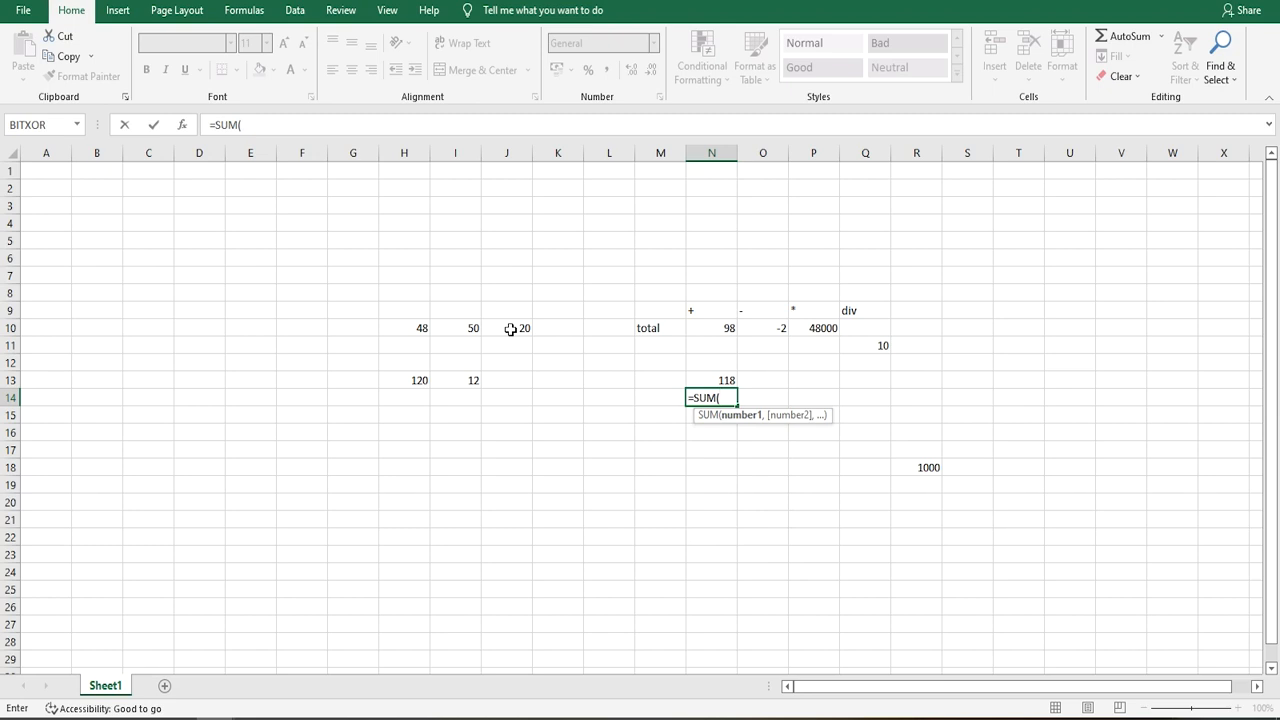
left_click(414, 328)
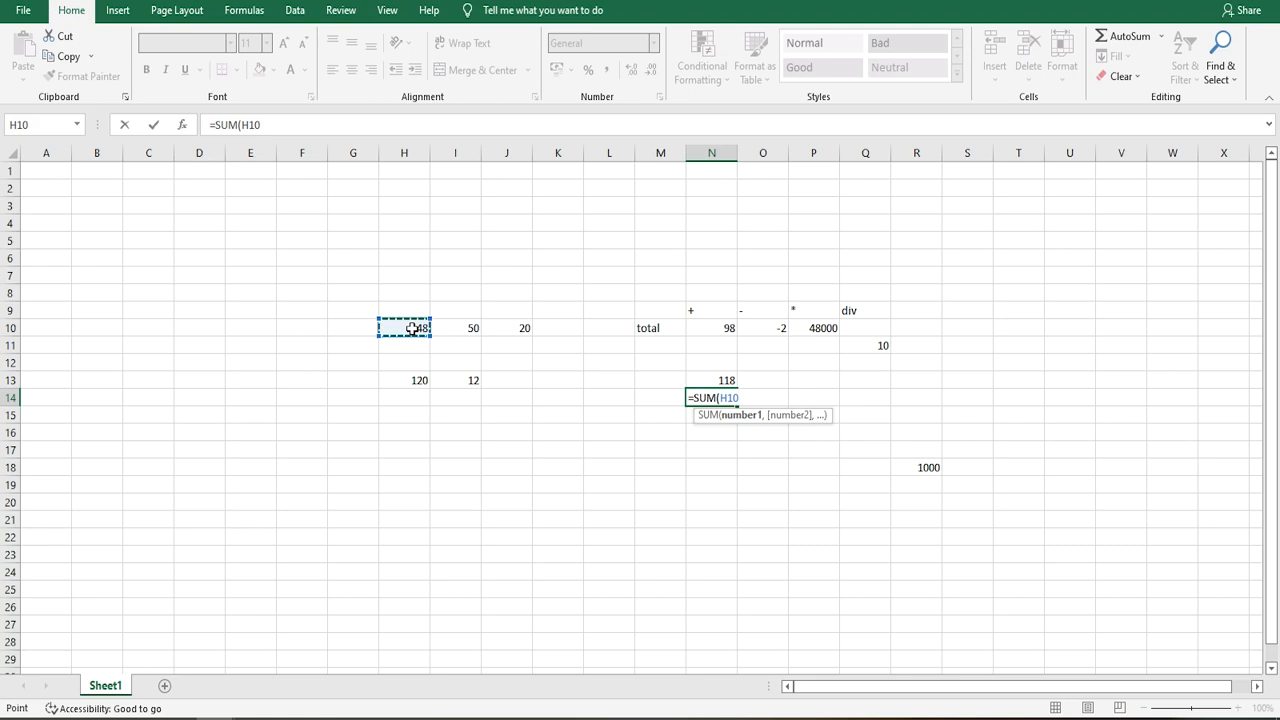
key("shift+Right")
key("shift+Right")
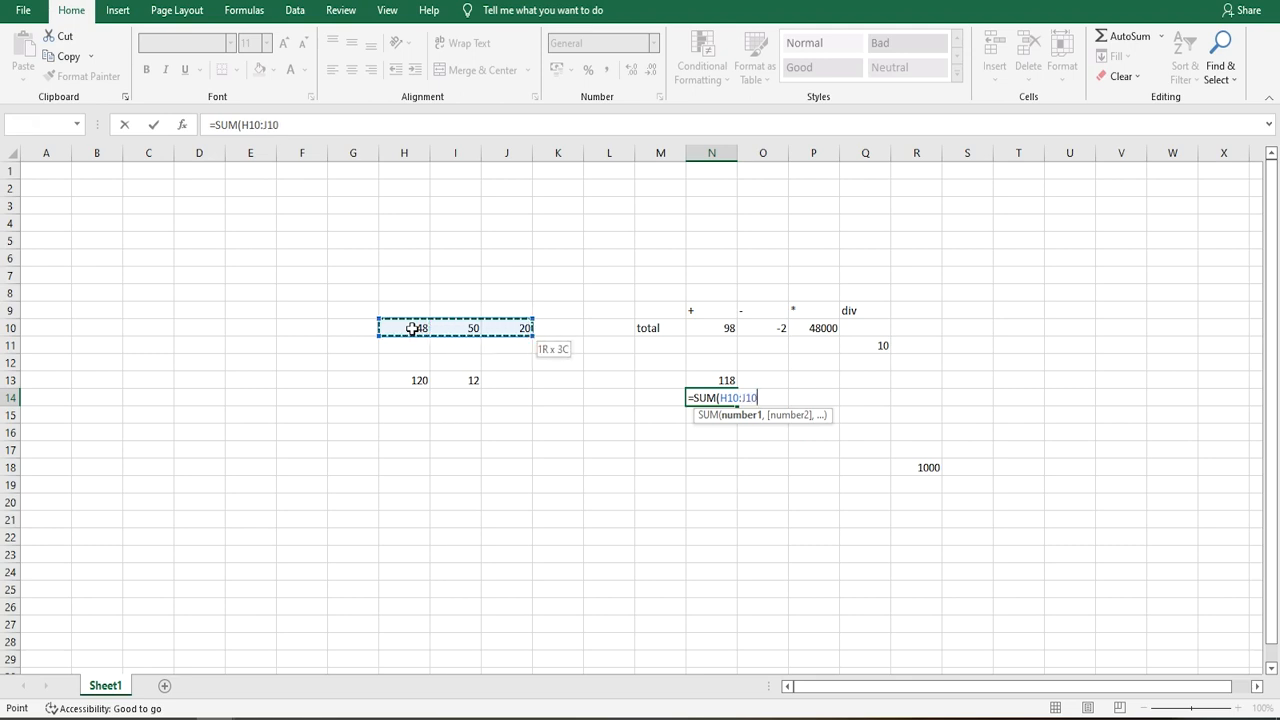
key("Return")
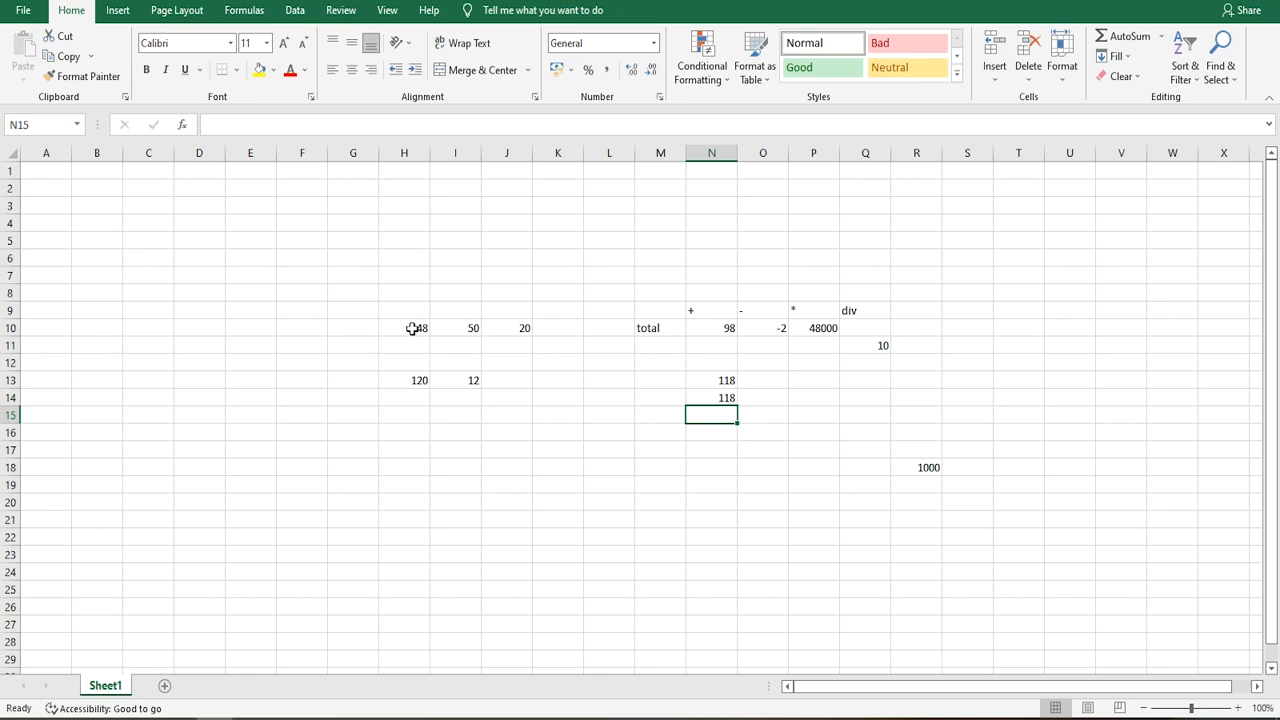
Step: Subtract I10 from H10 in cell O13 using SUM with the arguments H10,-I10
left_click(771, 379)
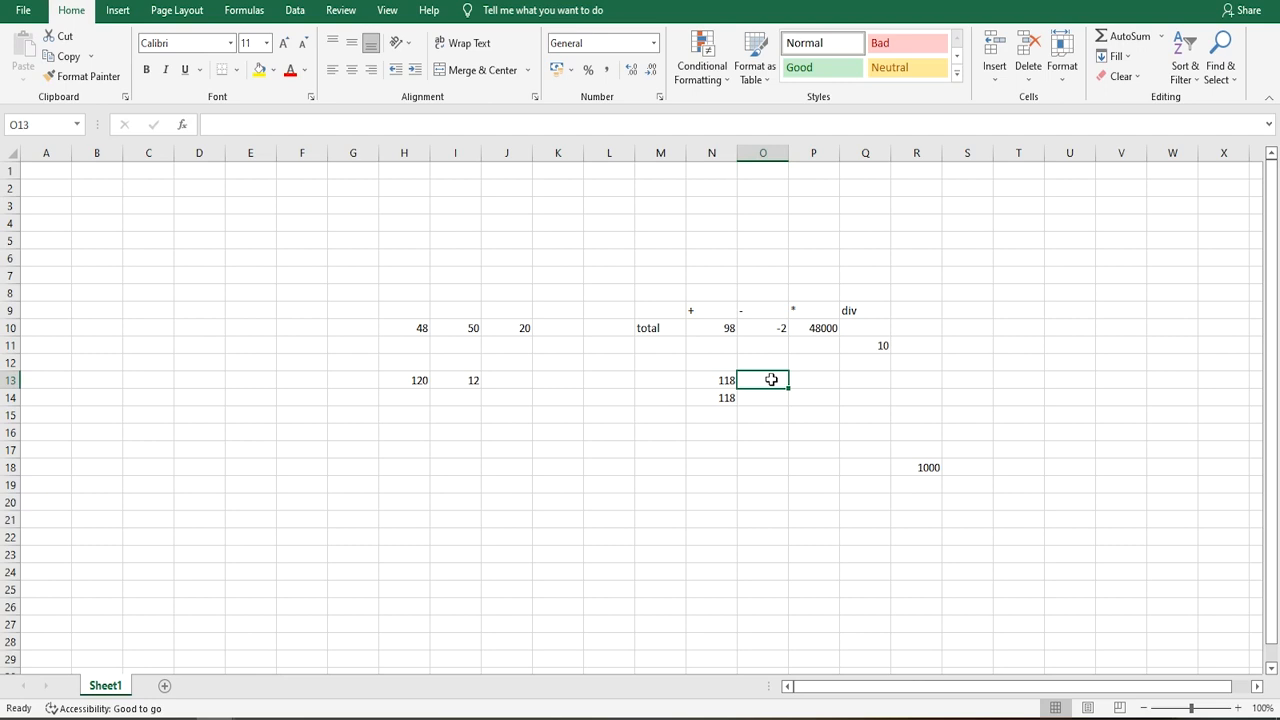
type("=")
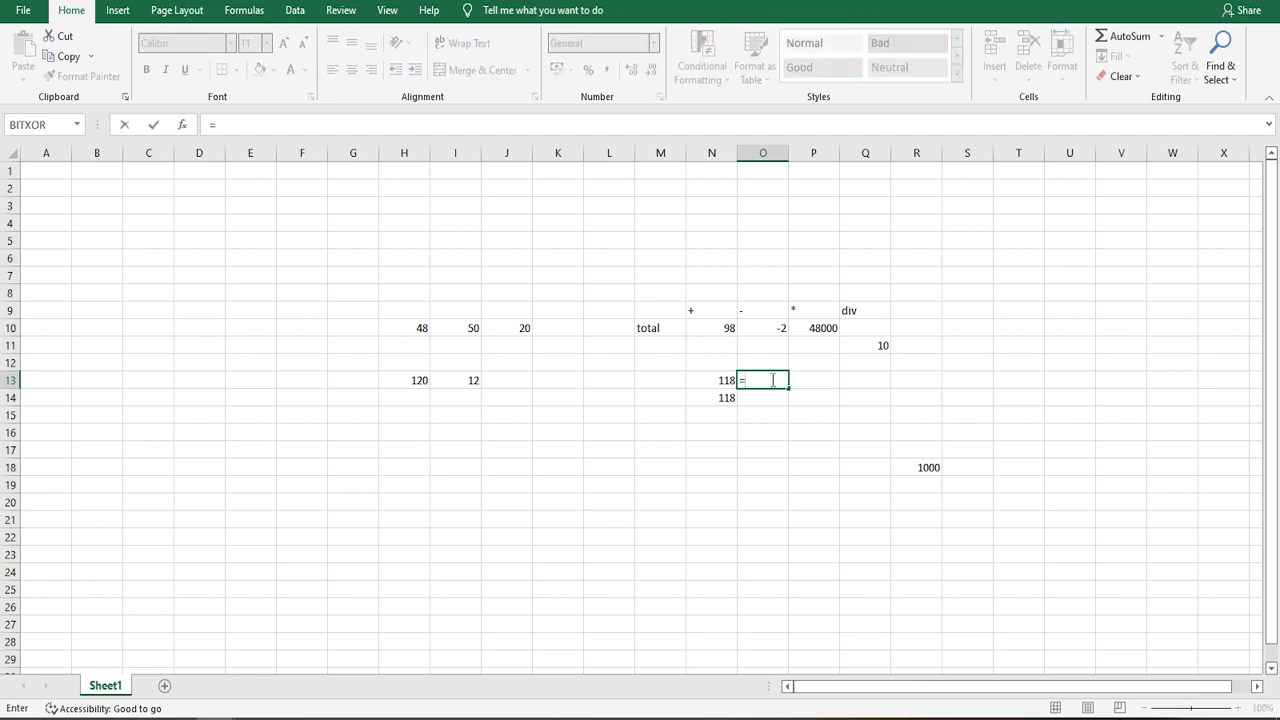
type("sum")
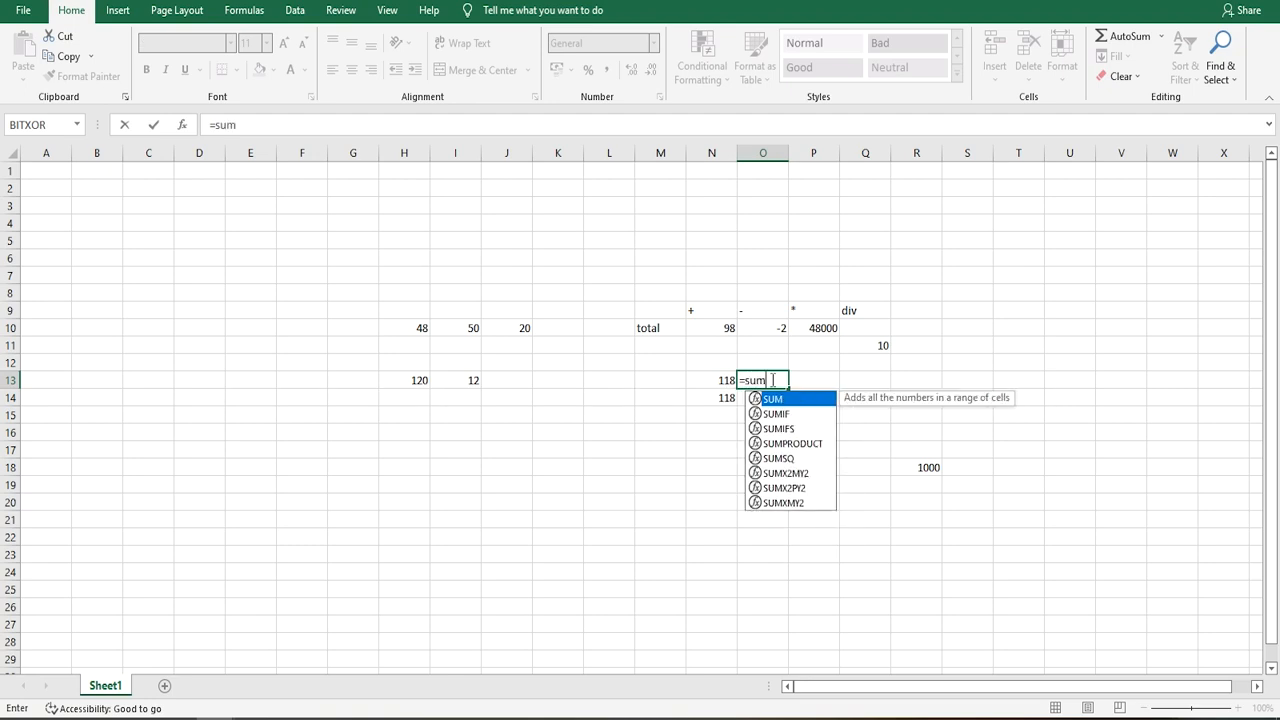
key("Tab")
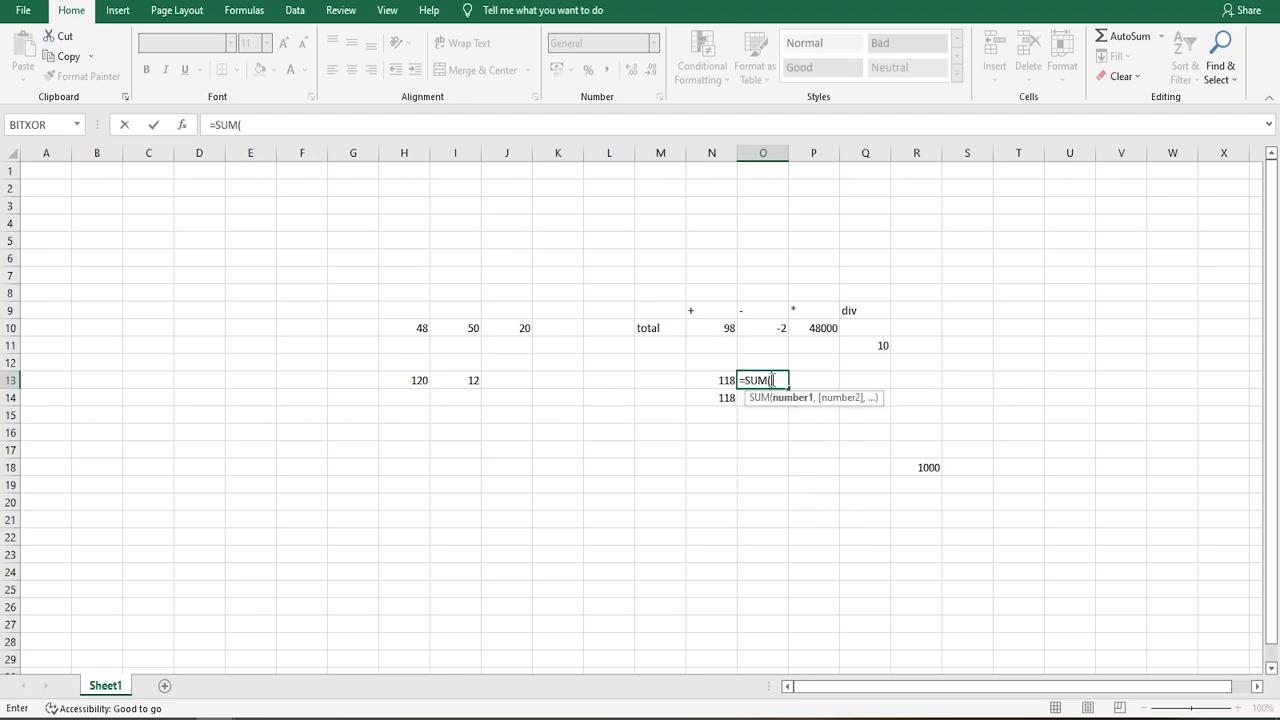
left_click(407, 327)
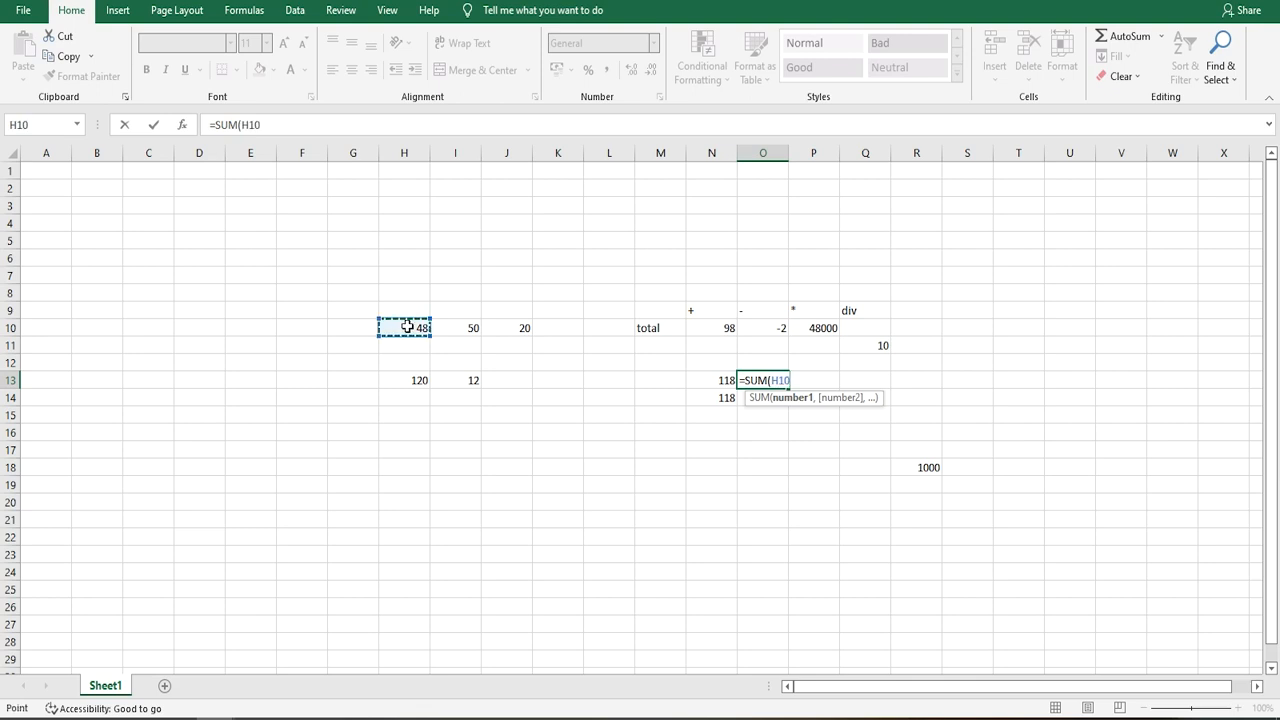
type(",")
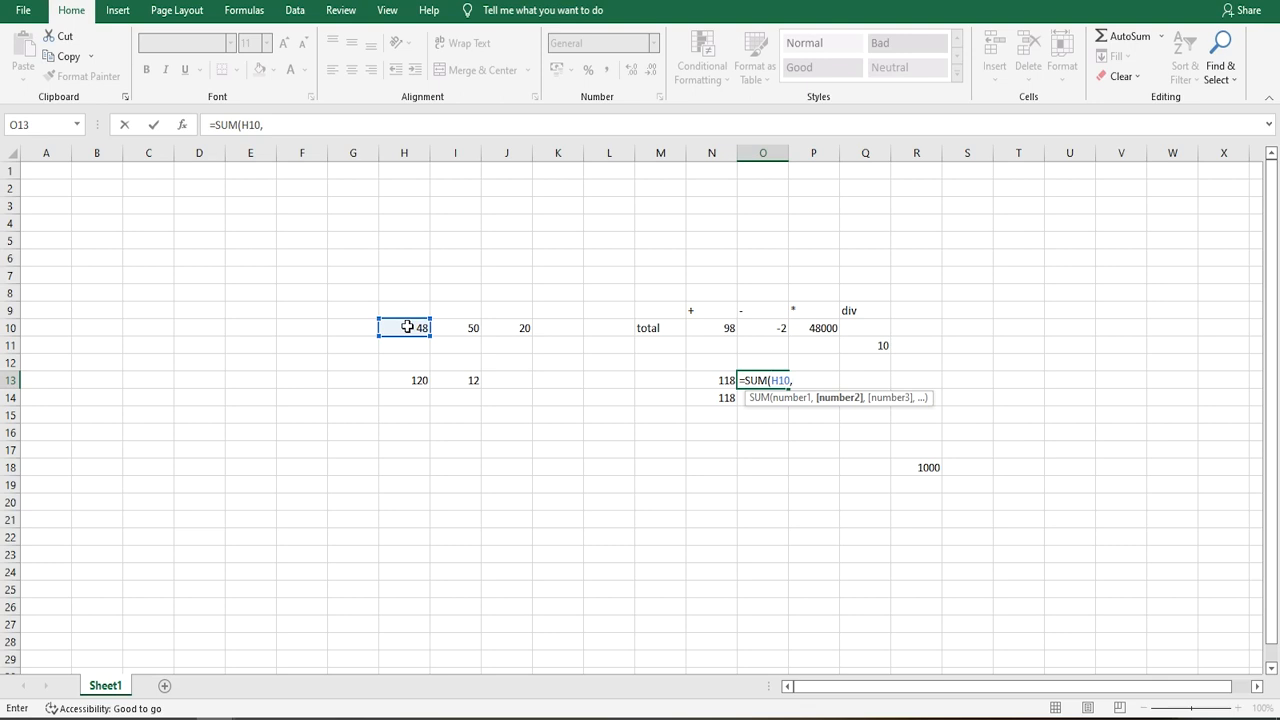
type("-")
left_click(442, 330)
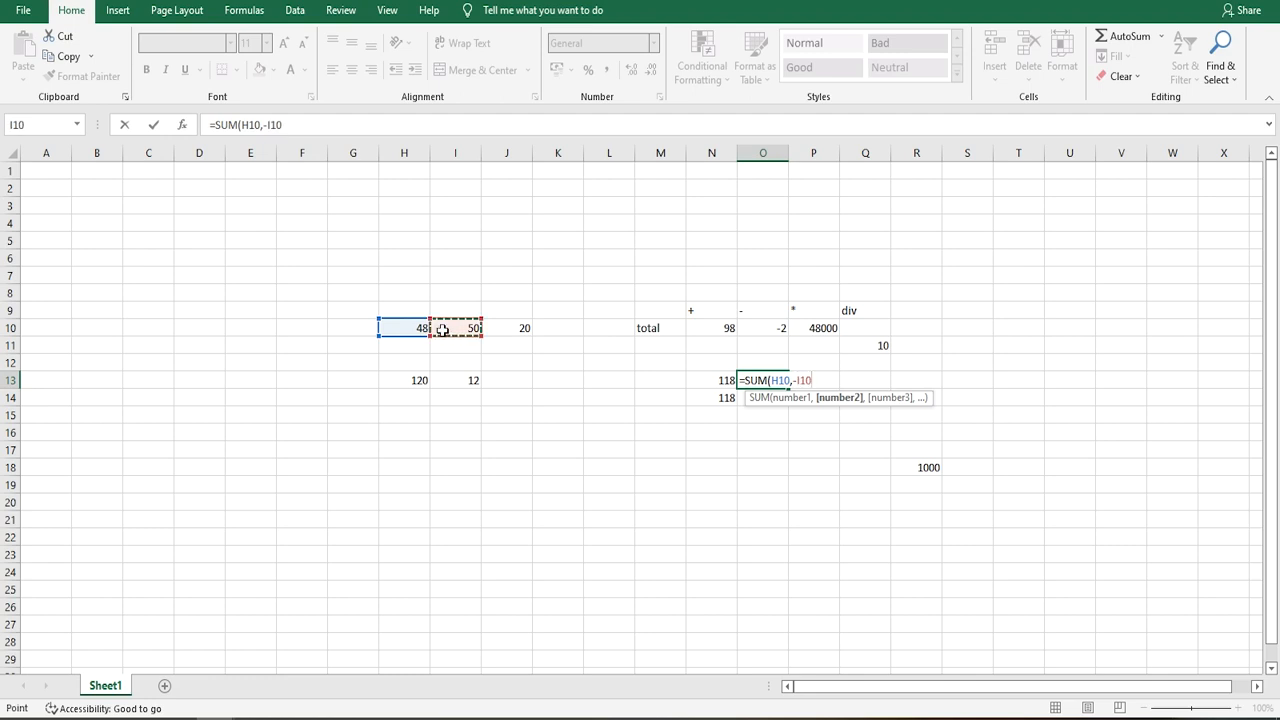
key("Return")
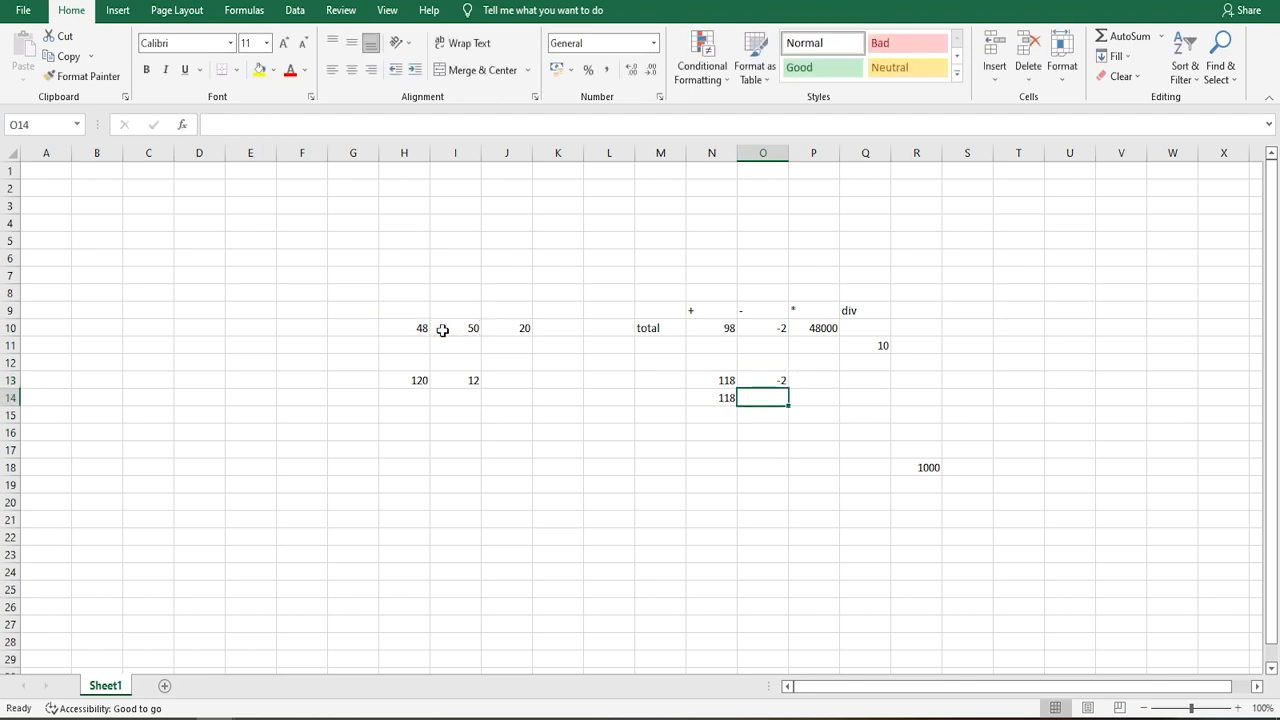